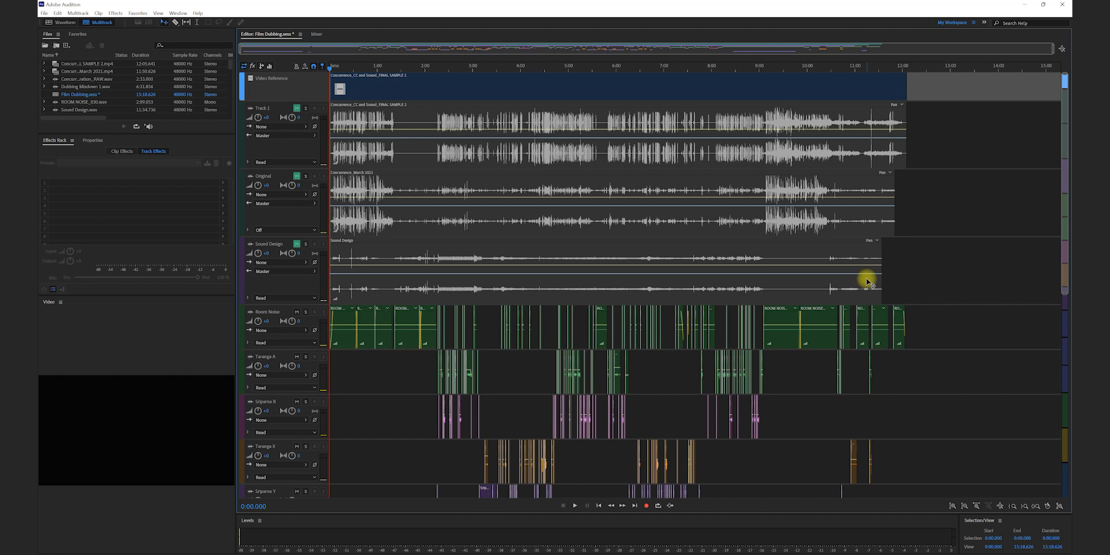
# Enlarge the height of the dialogue track directly below Room Noise, around 2:16 in the session.
pyautogui.scroll(-3, 867, 281)
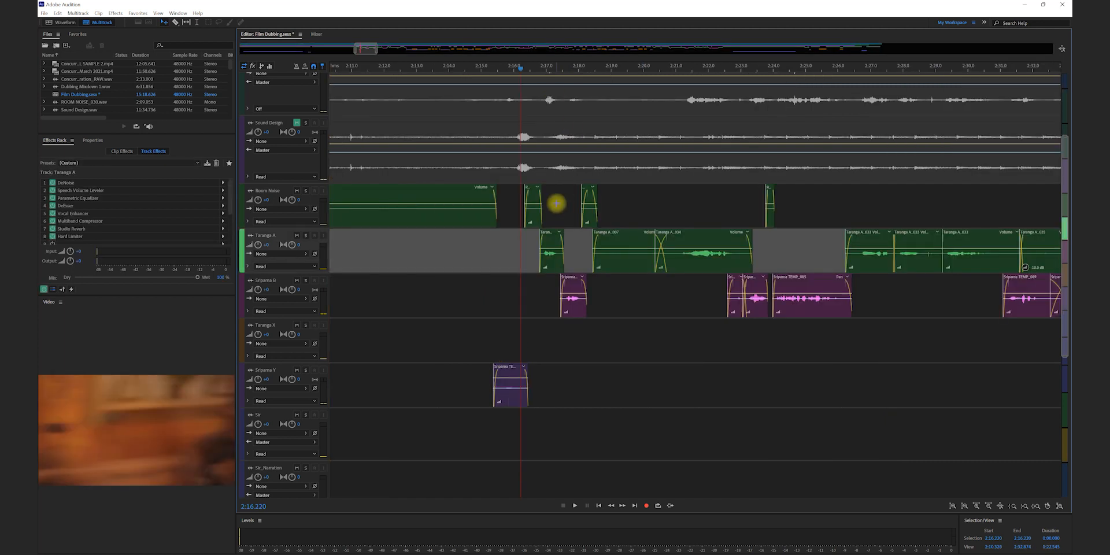
pyautogui.scroll(2, 693, 263)
pyautogui.scroll(1, 734, 267)
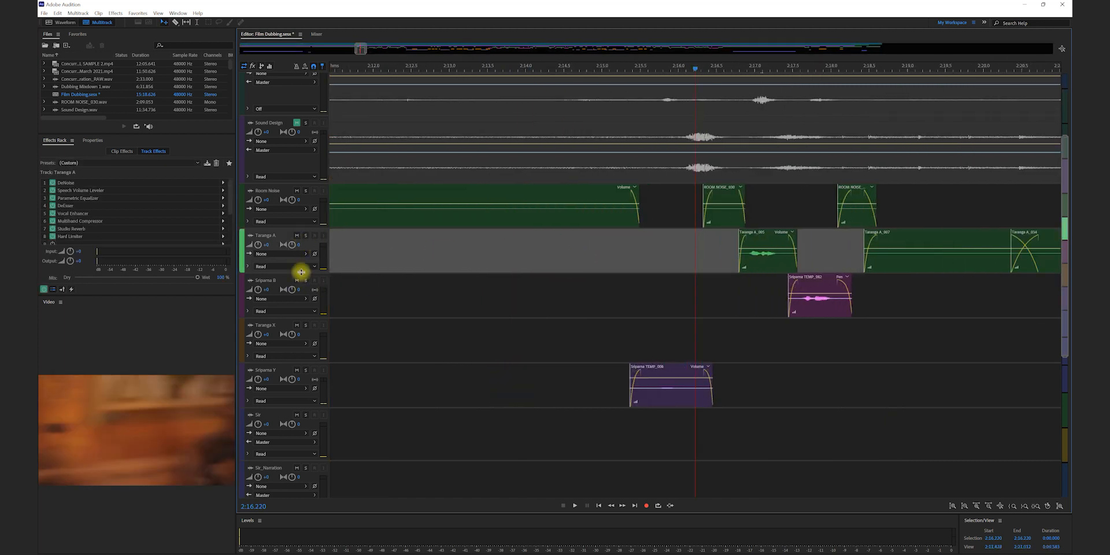
pyautogui.moveTo(304, 274); pyautogui.dragTo(296, 333)
pyautogui.scroll(-1, 733, 99)
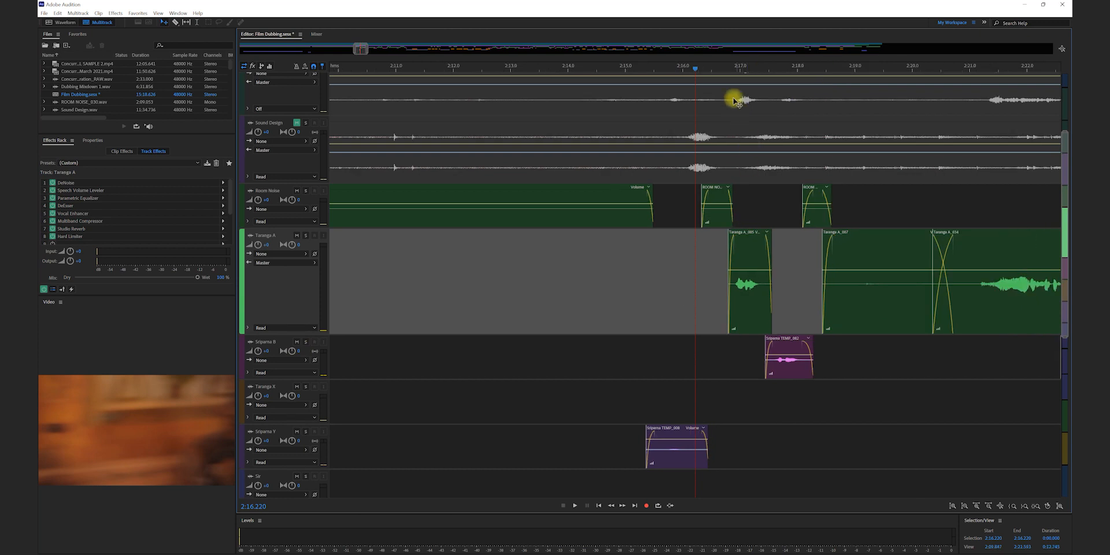
# Play the first short clip on the enlarged dialogue track from 2:16.755, just before it starts.
pyautogui.click(747, 68)
pyautogui.click(752, 68)
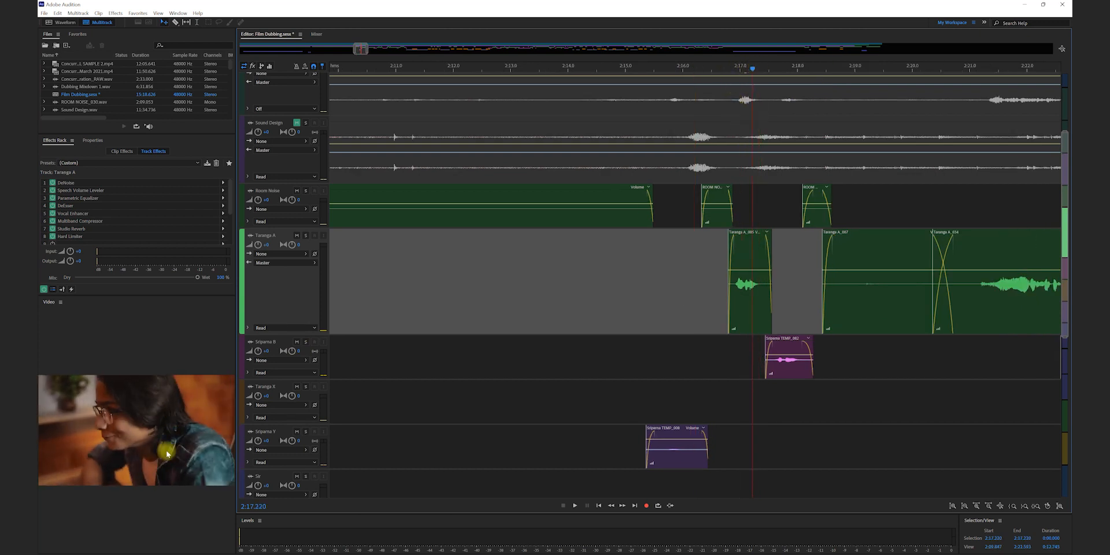
pyautogui.click(727, 318)
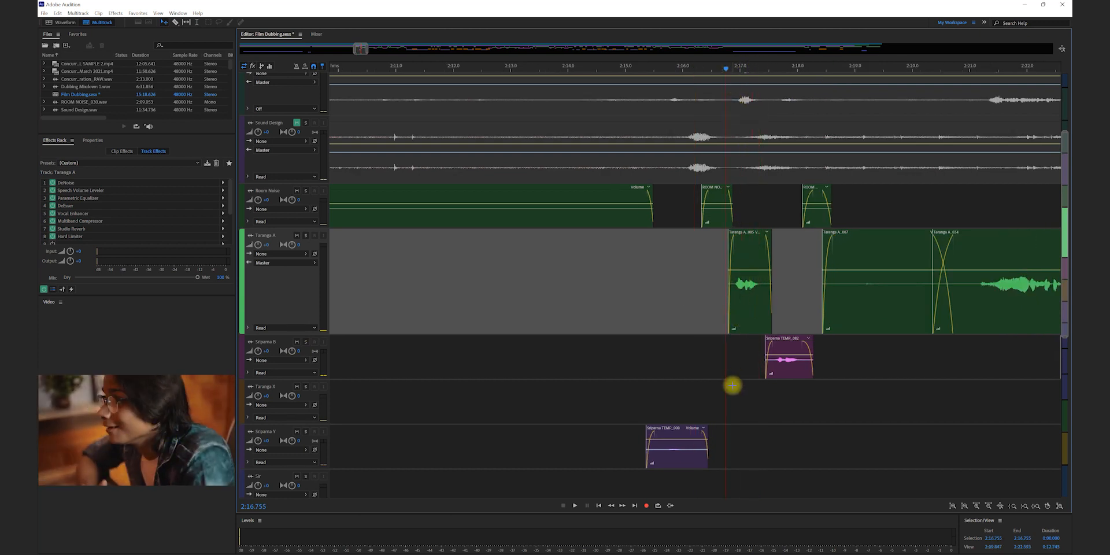
pyautogui.press('space')
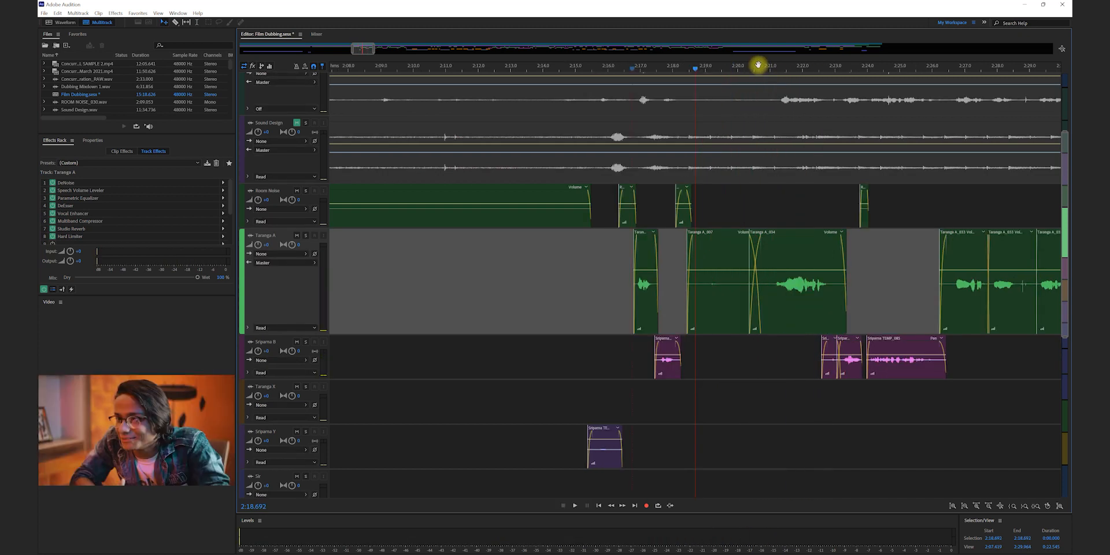
# Compare the Track 1 waveform with the dubbed dialogue line around 2:21.619.
pyautogui.moveTo(754, 69); pyautogui.dragTo(777, 70)
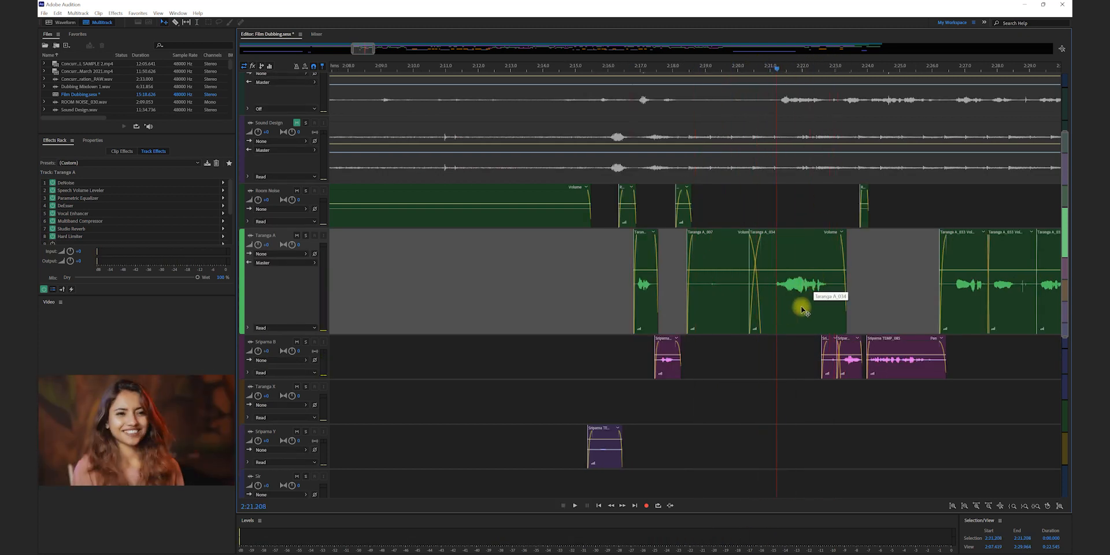
pyautogui.scroll(4, 805, 284)
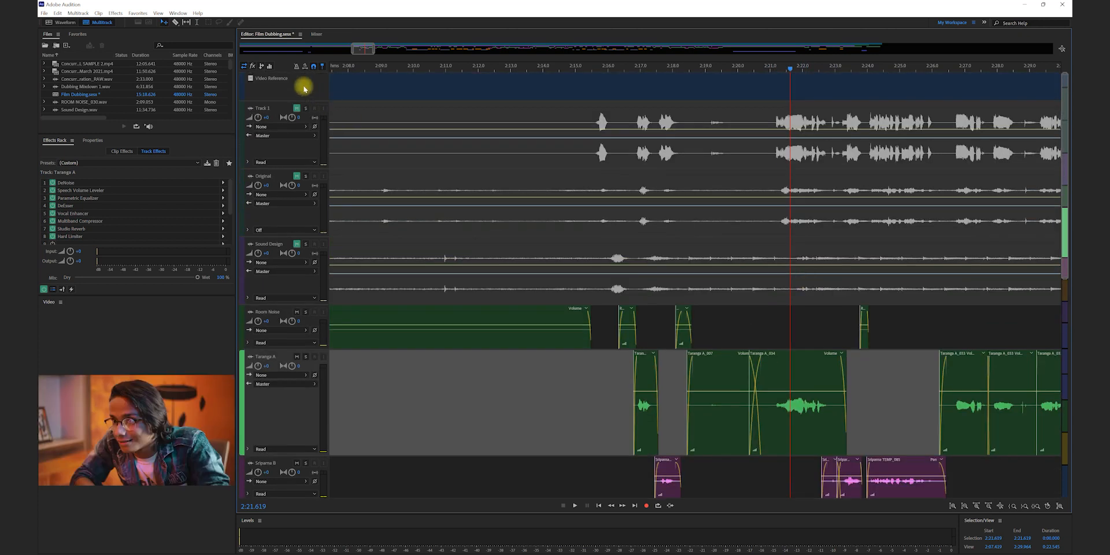
pyautogui.click(370, 86)
pyautogui.scroll(-5, 809, 107)
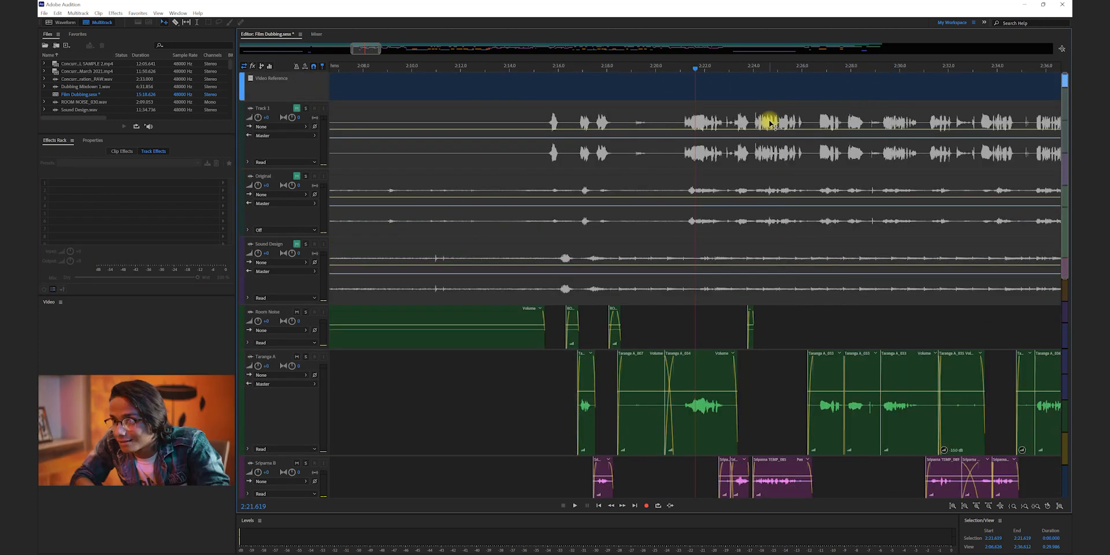
pyautogui.scroll(-3, 661, 130)
pyautogui.click(711, 153)
pyautogui.scroll(15, 692, 414)
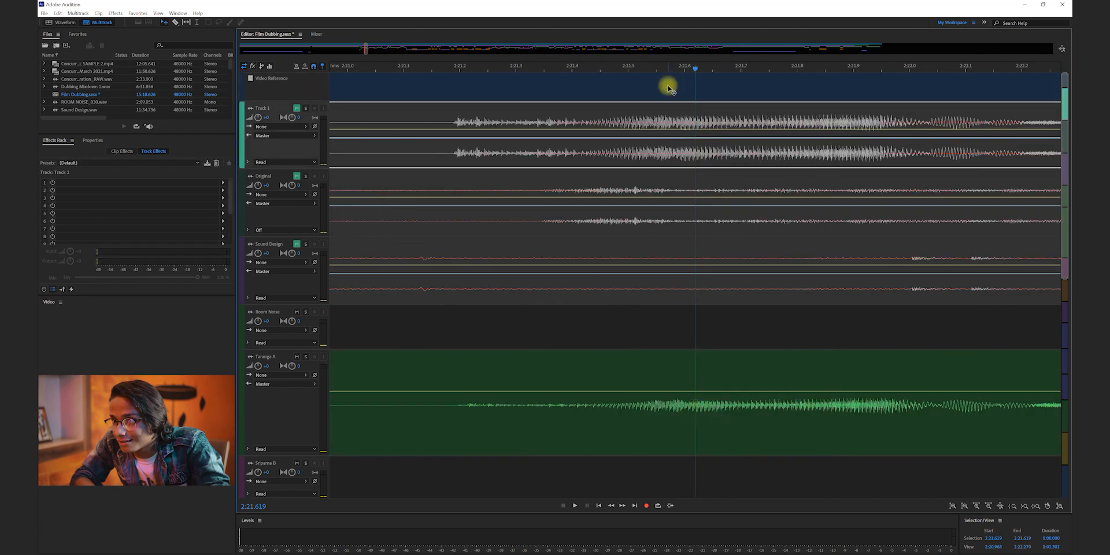
pyautogui.scroll(-7, 673, 347)
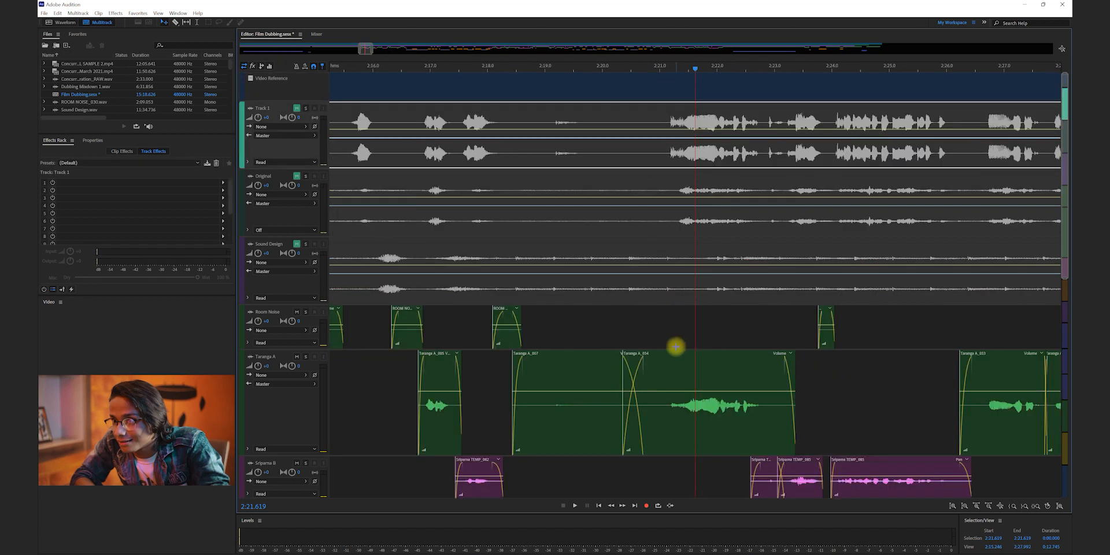
# Enlarge the pink dialogue track below the first one and play the conversation from 2:21.619 to about 2:26.
pyautogui.scroll(-3, 288, 347)
pyautogui.click(284, 398)
pyautogui.moveTo(282, 380); pyautogui.dragTo(280, 426)
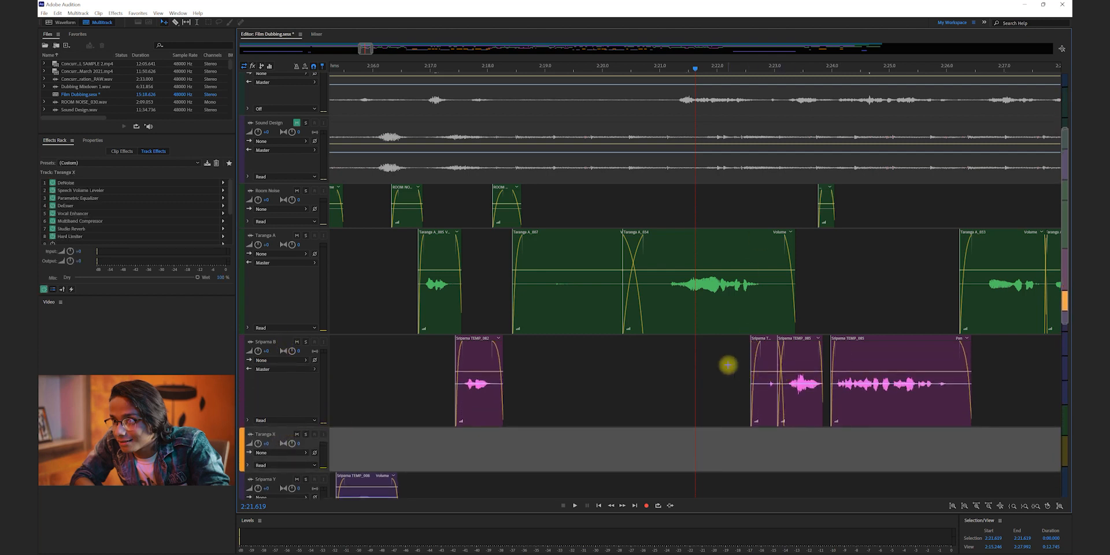
pyautogui.press('space')
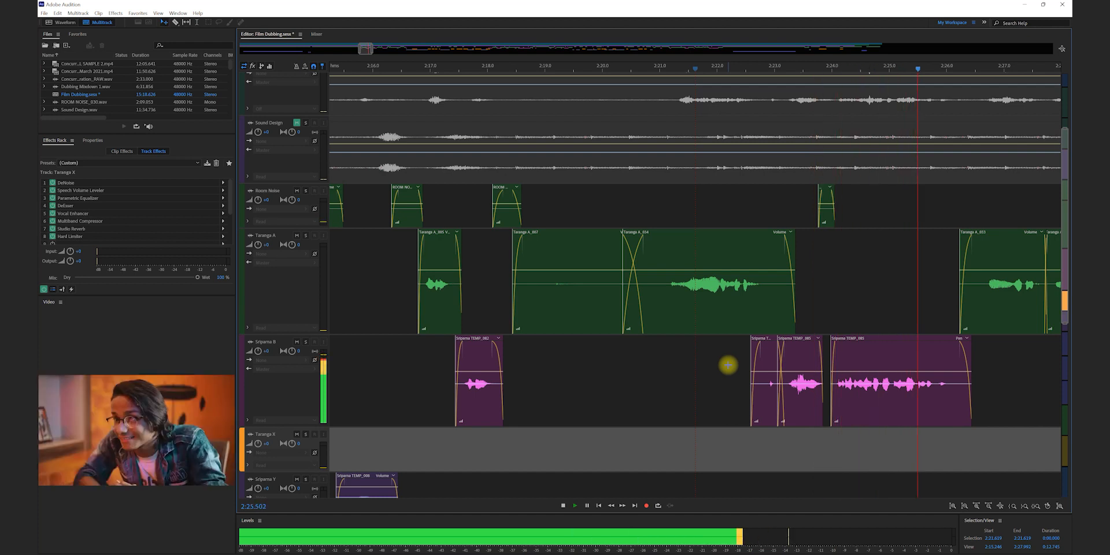
pyautogui.press('space')
pyautogui.scroll(-5, 727, 365)
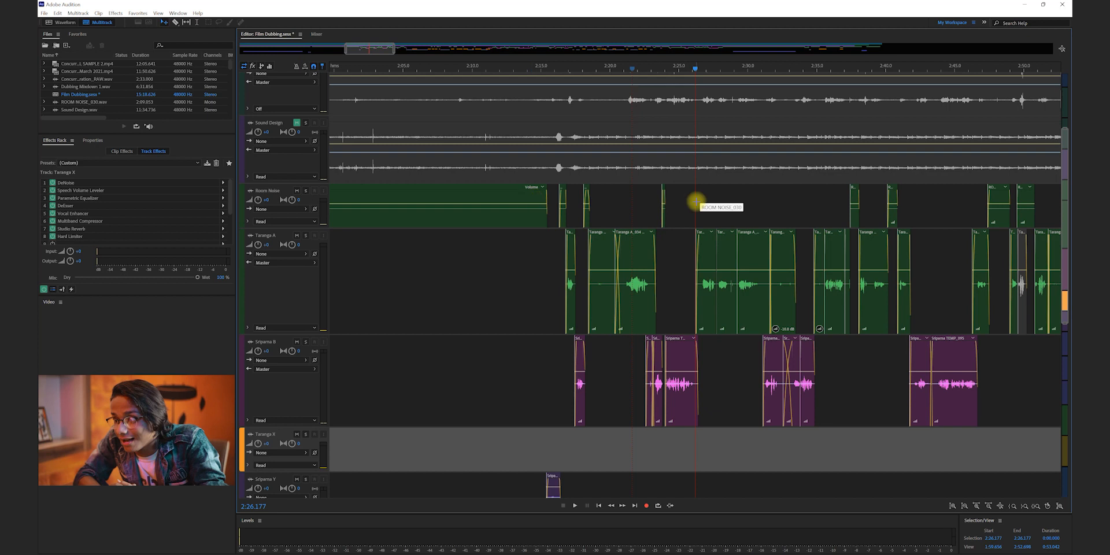
# Solo the dialogue track below Room Noise and play it from 2:19.482 with its DeNoise effect bypassed.
pyautogui.scroll(5, 697, 202)
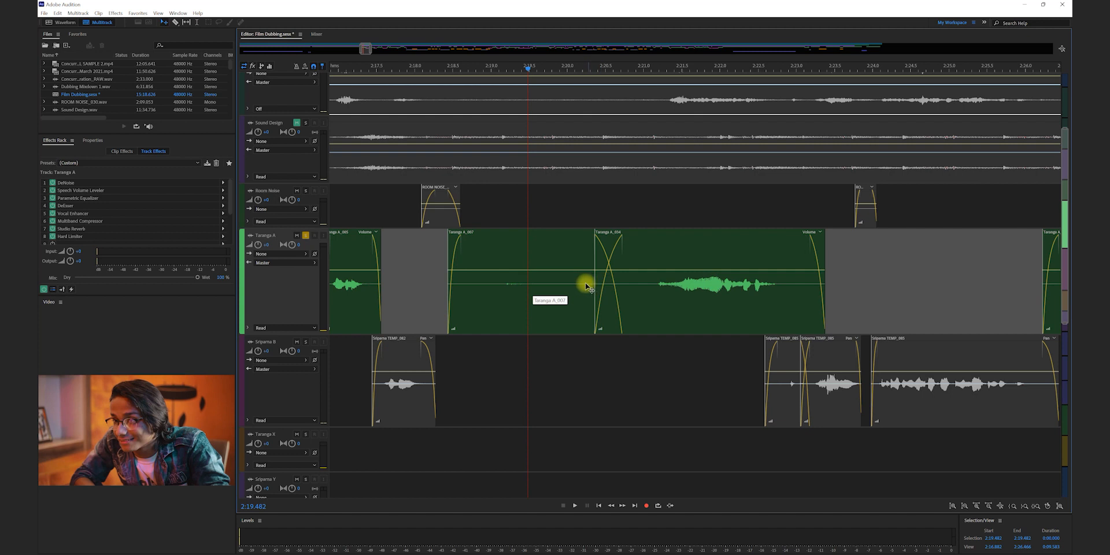
pyautogui.click(52, 184)
pyautogui.press('space')
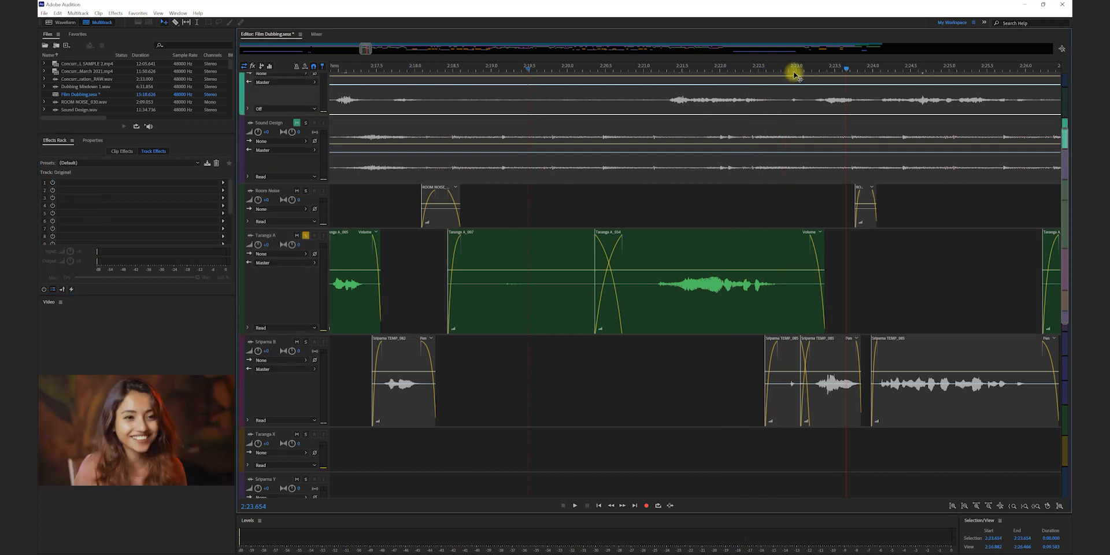
pyautogui.click(794, 70)
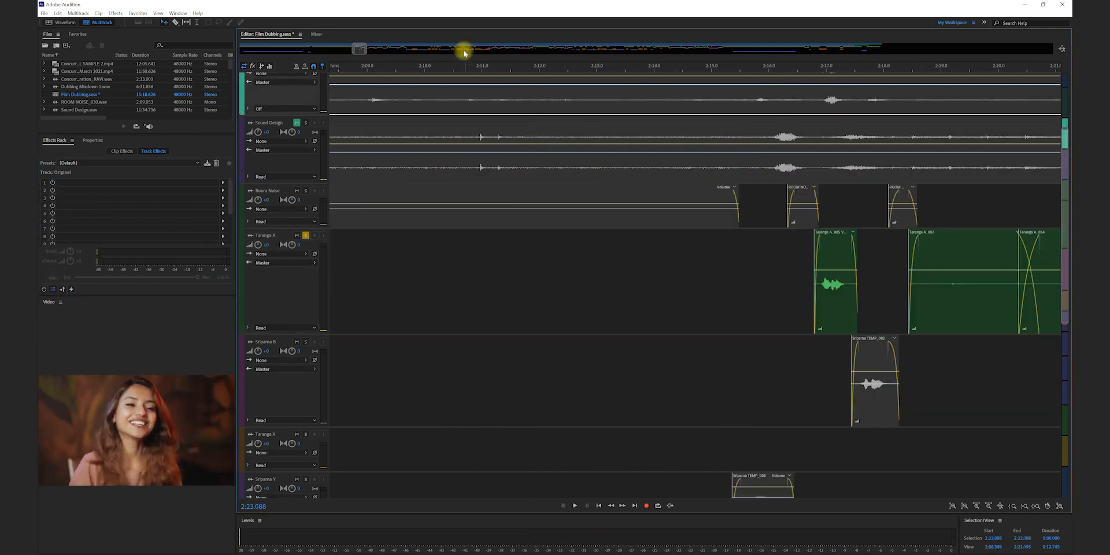
# Enlarge the Room Noise track's height and solo it together with the dialogue track.
pyautogui.moveTo(367, 49); pyautogui.dragTo(442, 187)
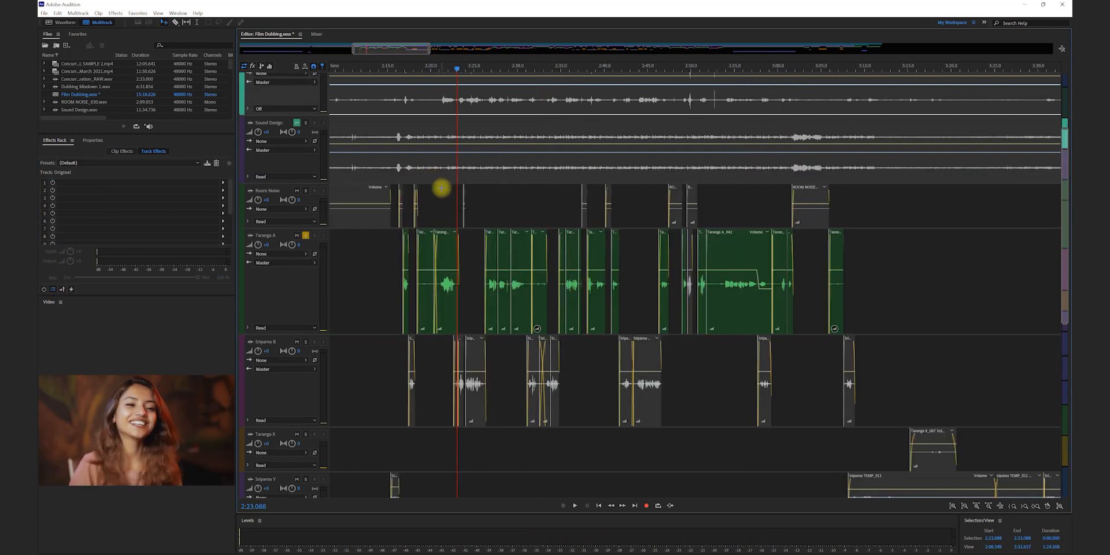
pyautogui.hscroll(-5, 495, 287)
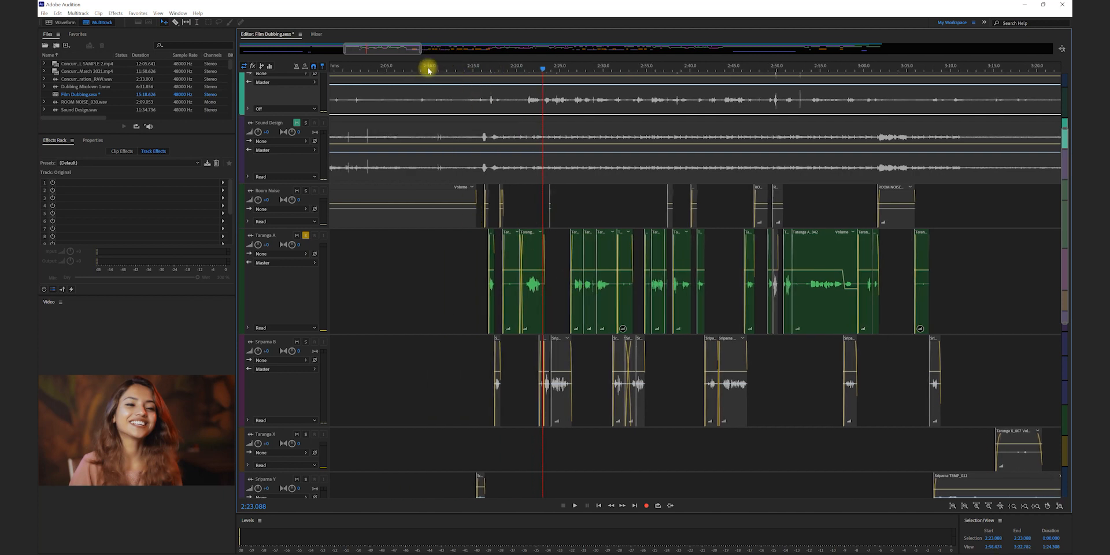
pyautogui.click(428, 71)
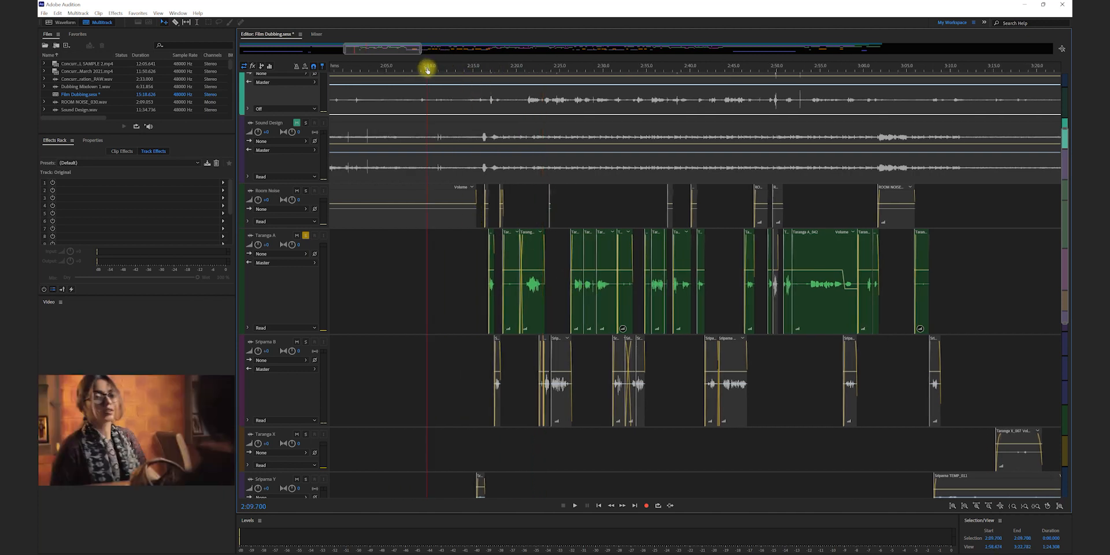
pyautogui.moveTo(287, 229); pyautogui.dragTo(287, 272)
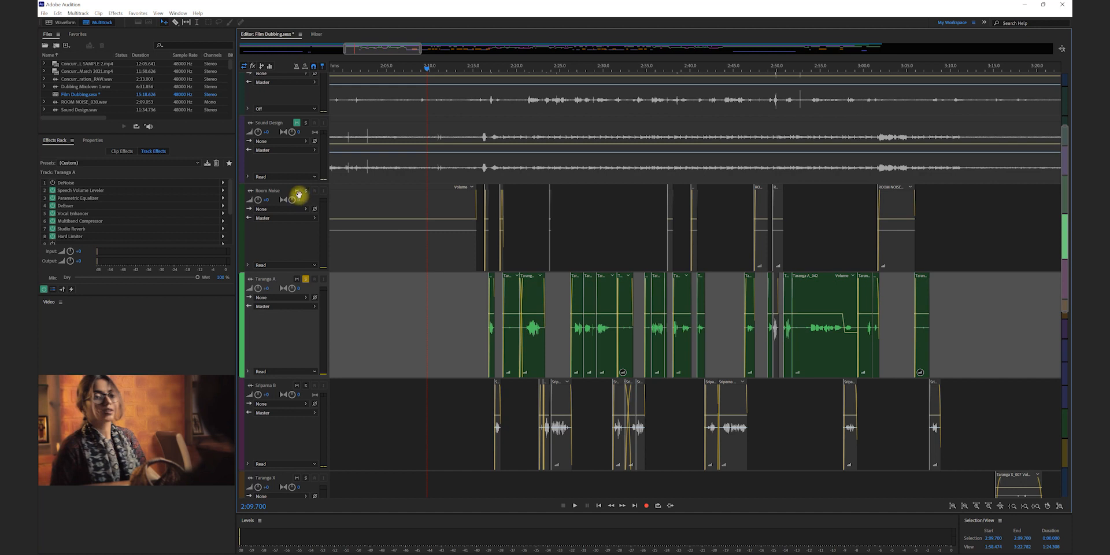
pyautogui.click(306, 192)
# Bypass the DeNoise effect on the Room Noise track and play it from 1:57.614.
pyautogui.press('=')
pyautogui.press('=')
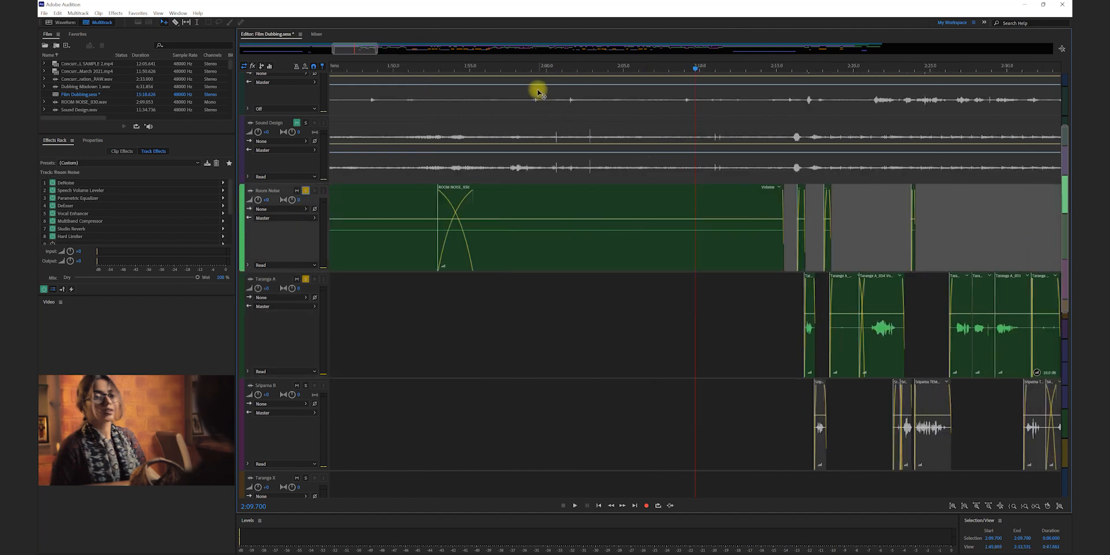
pyautogui.click(510, 69)
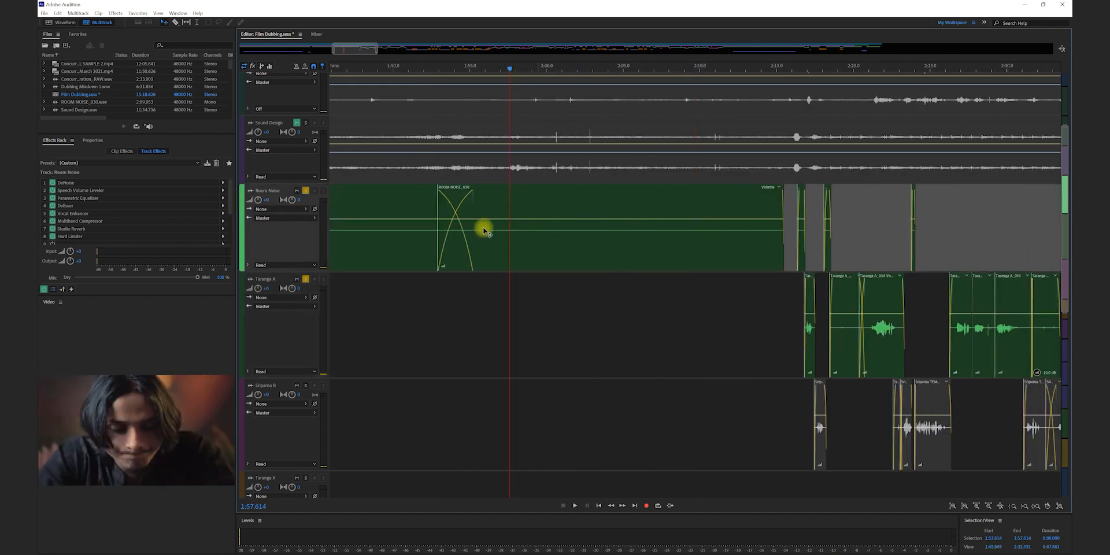
pyautogui.click(53, 183)
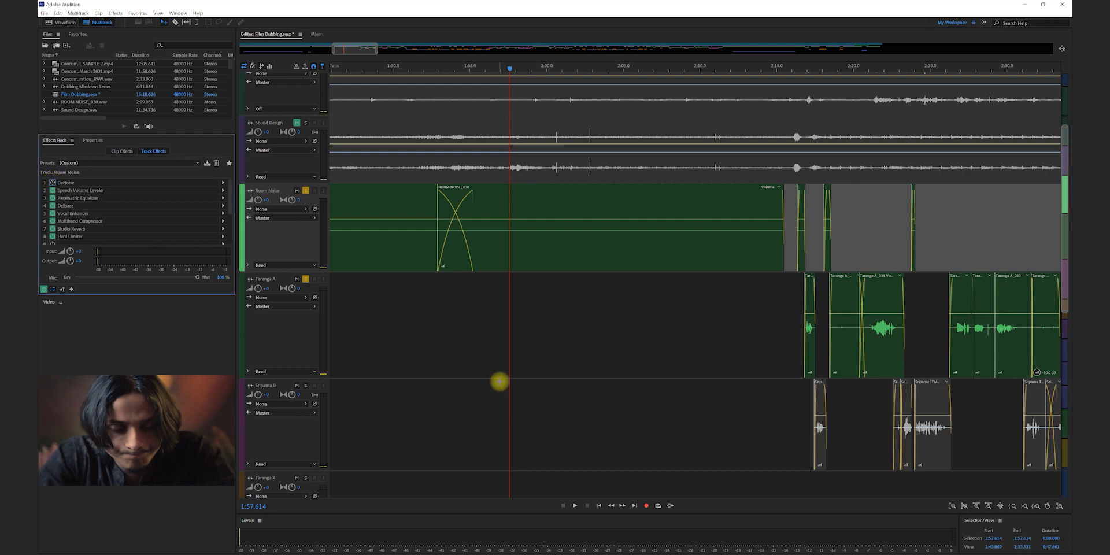
pyautogui.press('space')
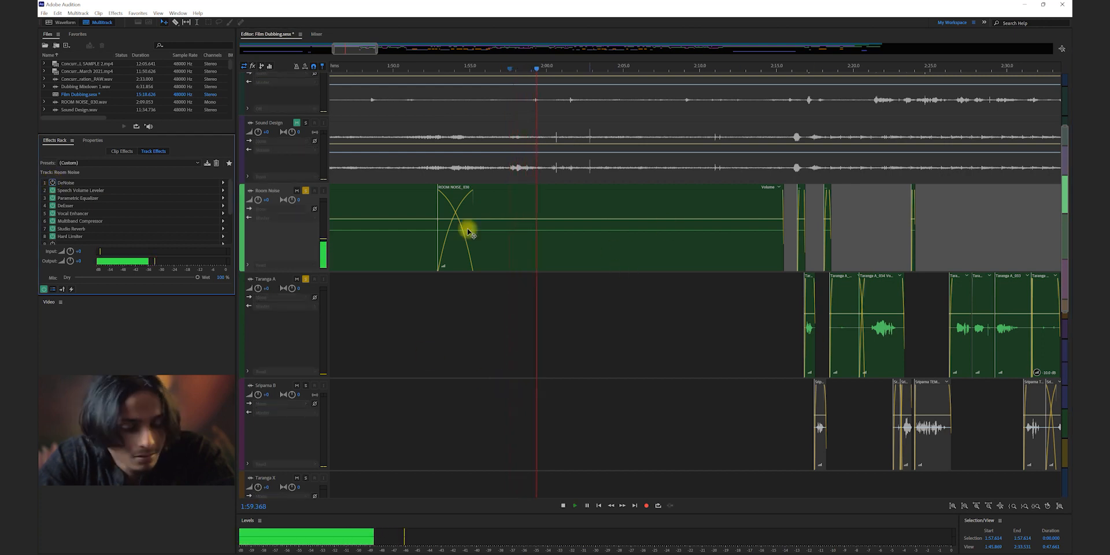
# Stop playback and re-enable DeNoise on both the soloed dialogue track and the Room Noise track.
pyautogui.click(564, 350)
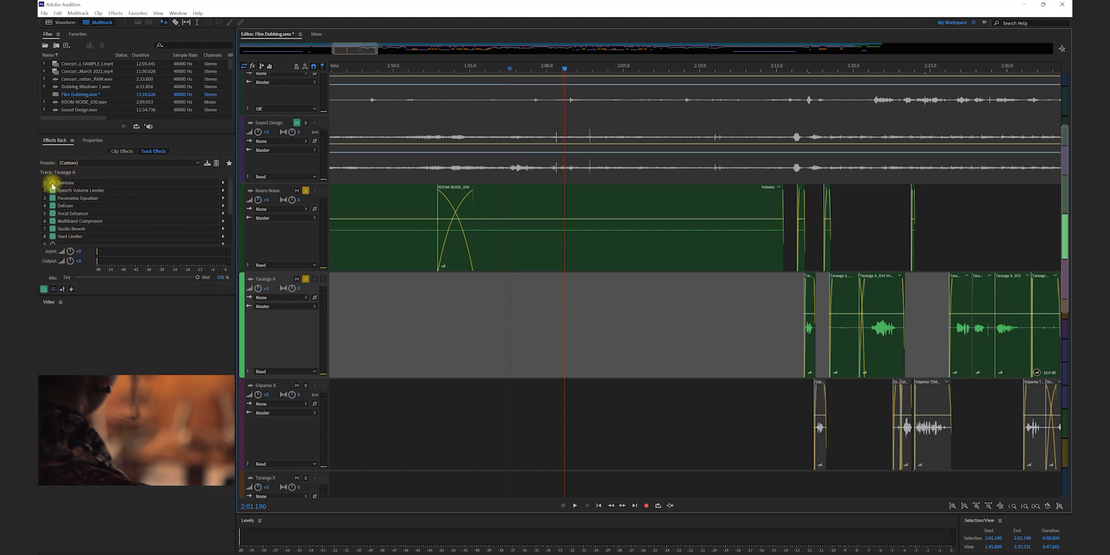
pyautogui.click(318, 219)
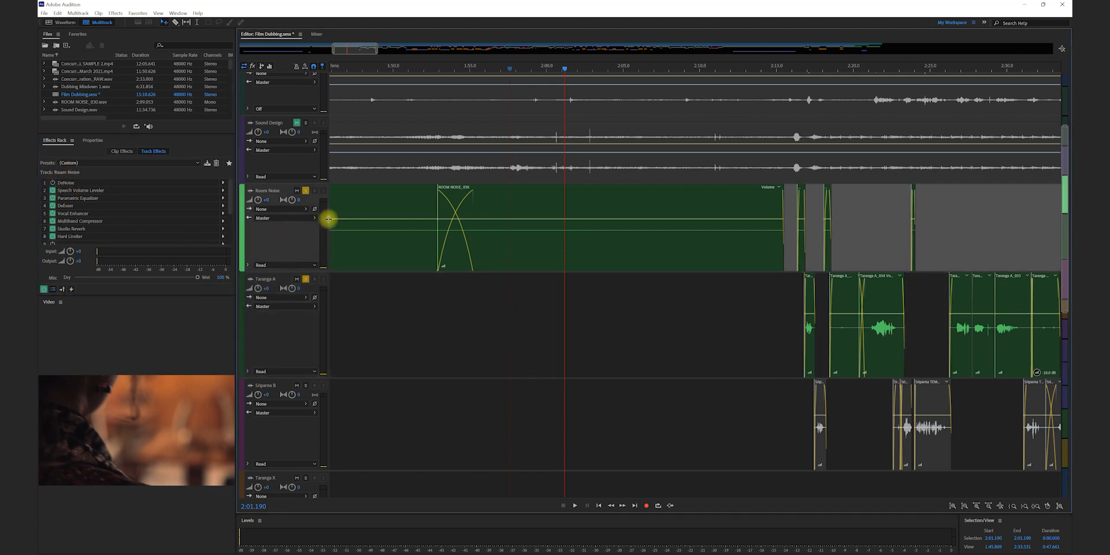
pyautogui.click(53, 183)
# Examine how the short Room Noise clip around 2:16.911 overlaps the start of the first dialogue clip.
pyautogui.click(786, 69)
pyautogui.scroll(7, 786, 69)
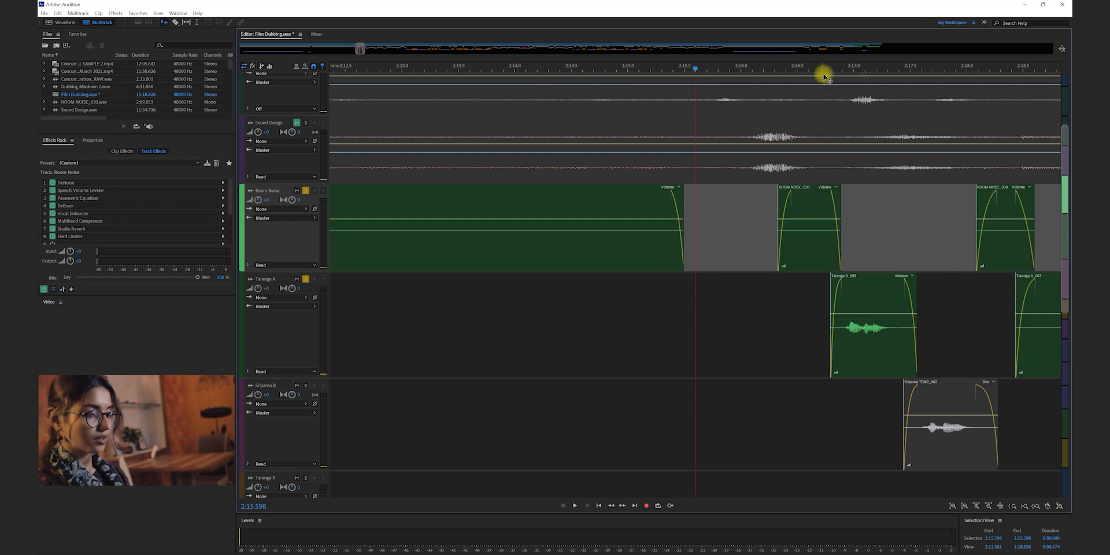
pyautogui.click(844, 70)
pyautogui.scroll(4, 698, 236)
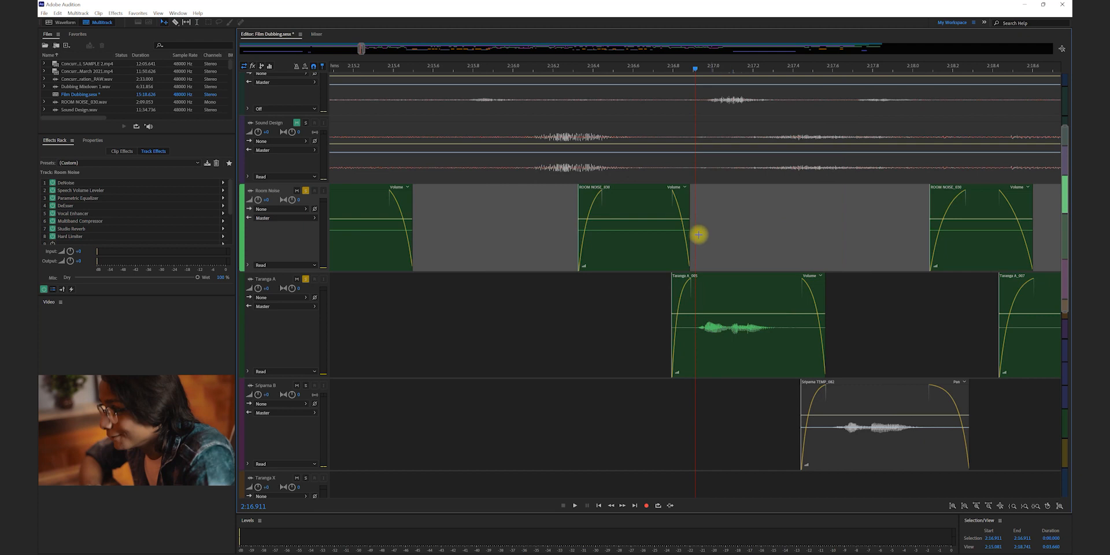
pyautogui.click(673, 248)
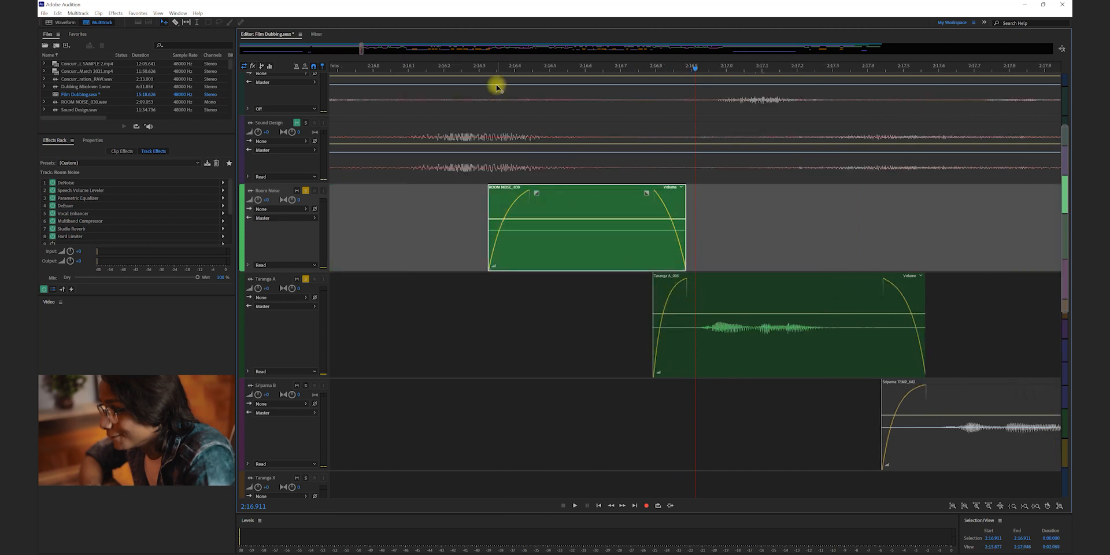
pyautogui.scroll(-4, 794, 152)
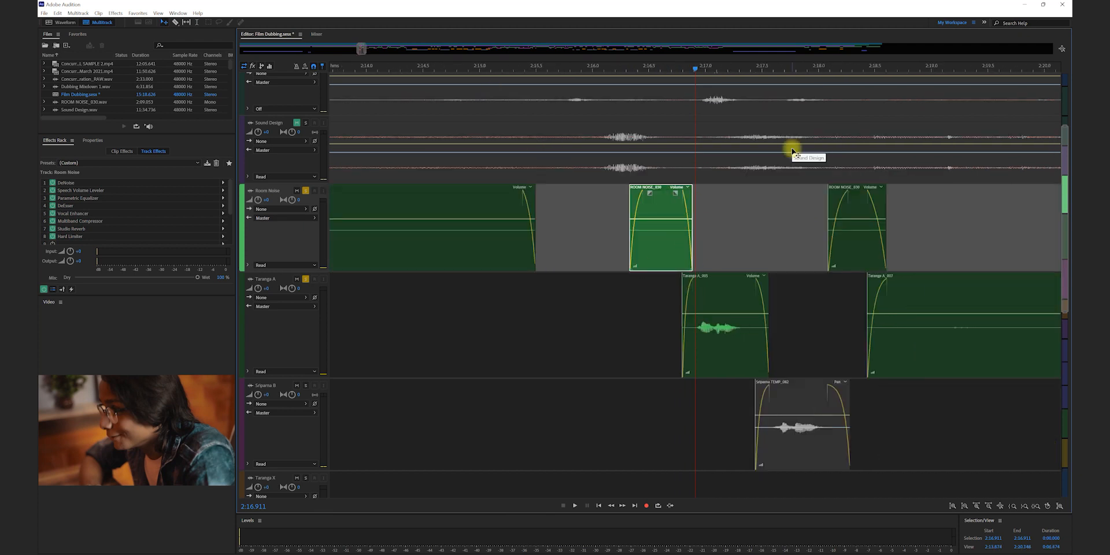
# Mute the Room Noise track and remove the fades from the first short dialogue clip after 2:16.092 and the fade-in of the following clip.
pyautogui.click(296, 191)
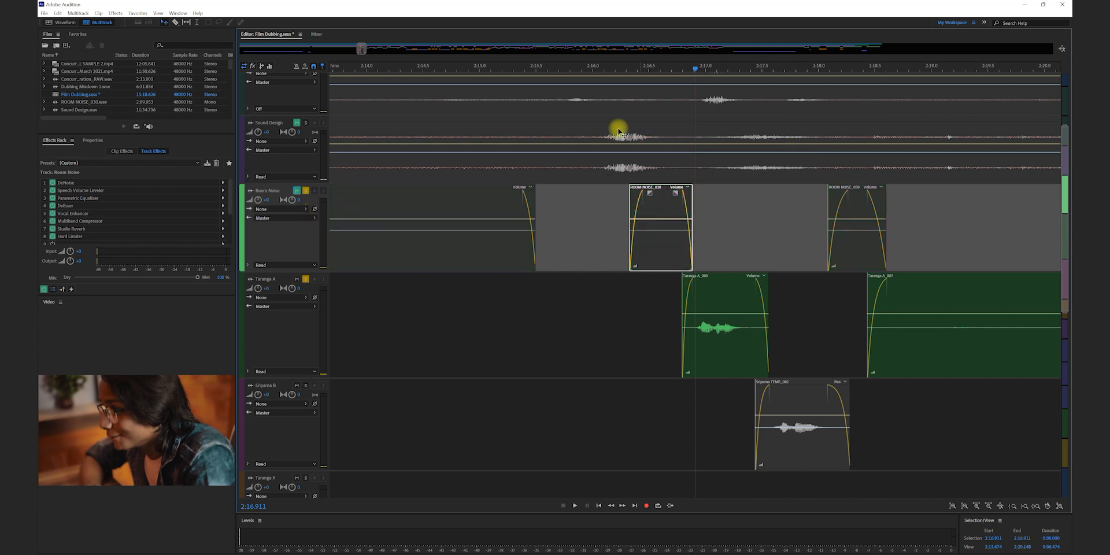
pyautogui.moveTo(555, 64); pyautogui.dragTo(613, 75)
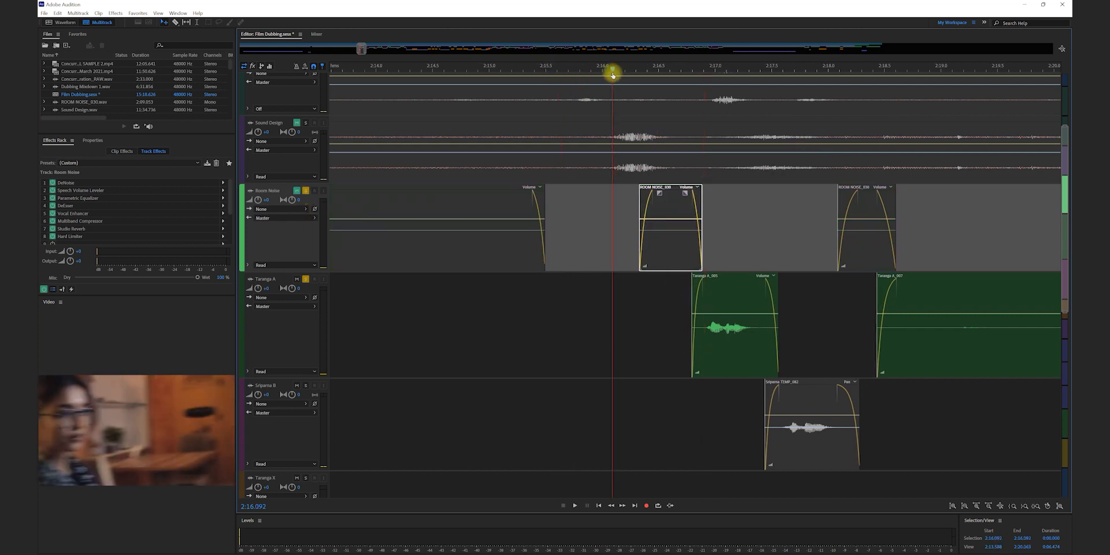
pyautogui.click(707, 283)
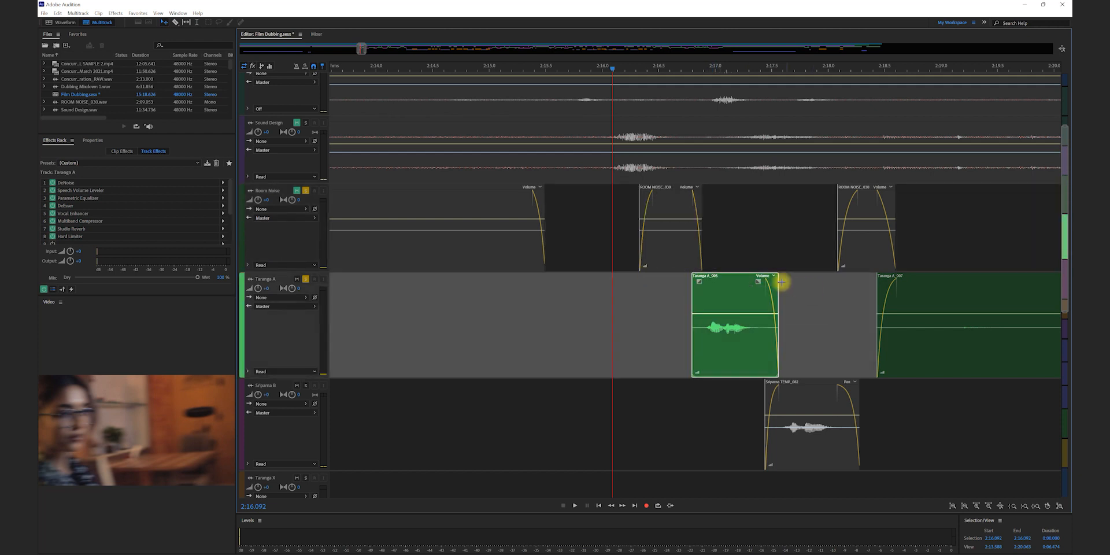
pyautogui.moveTo(758, 283); pyautogui.dragTo(806, 272)
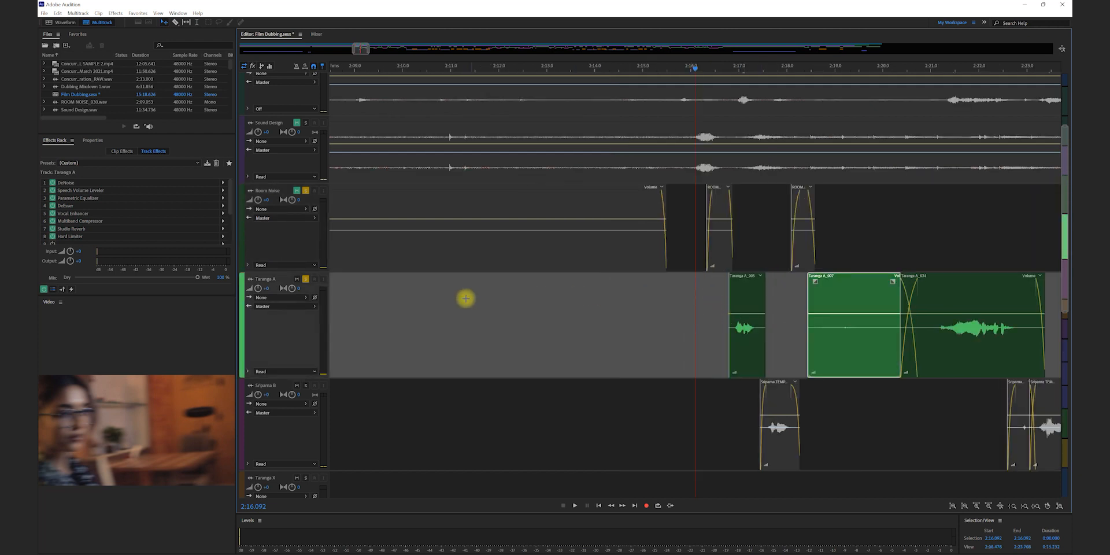
# Unsolo the Room Noise track and bypass the DeNoise effect on the first dialogue track.
pyautogui.click(306, 191)
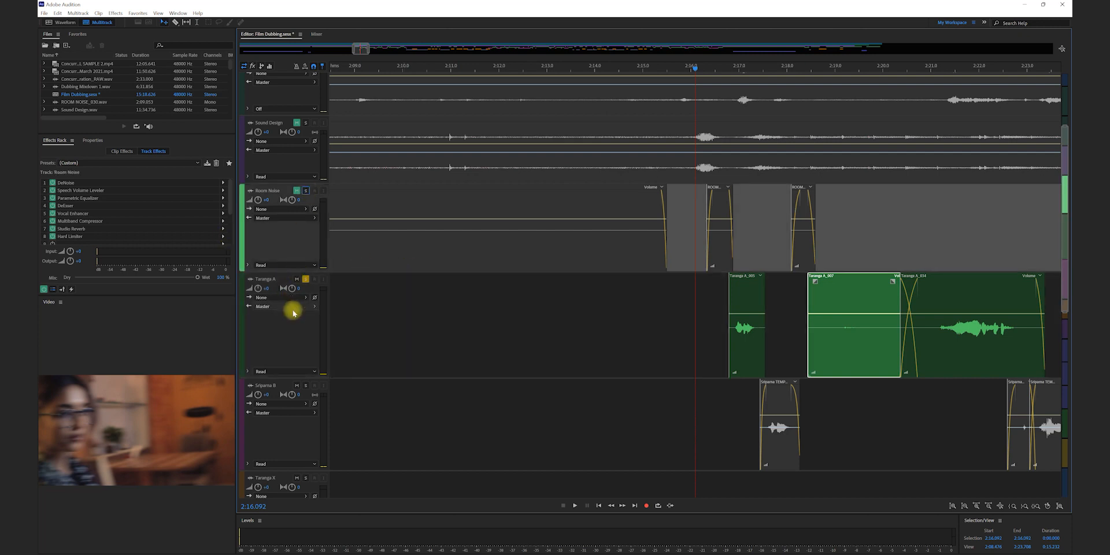
pyautogui.click(295, 334)
pyautogui.click(52, 182)
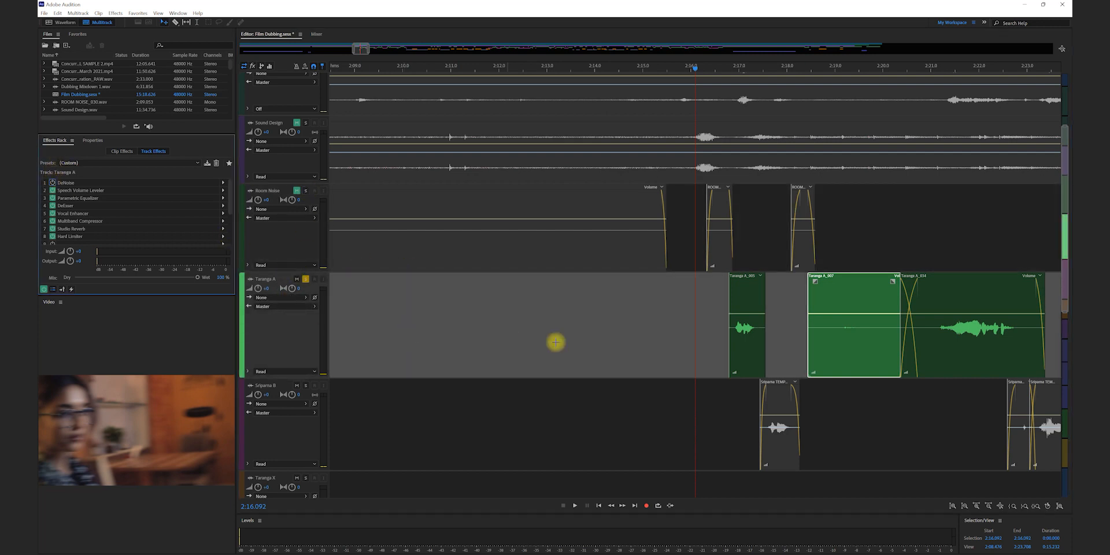
# Play the soloed first dialogue track from 2:14.651 through its first short clip, and stop playback.
pyautogui.press('=')
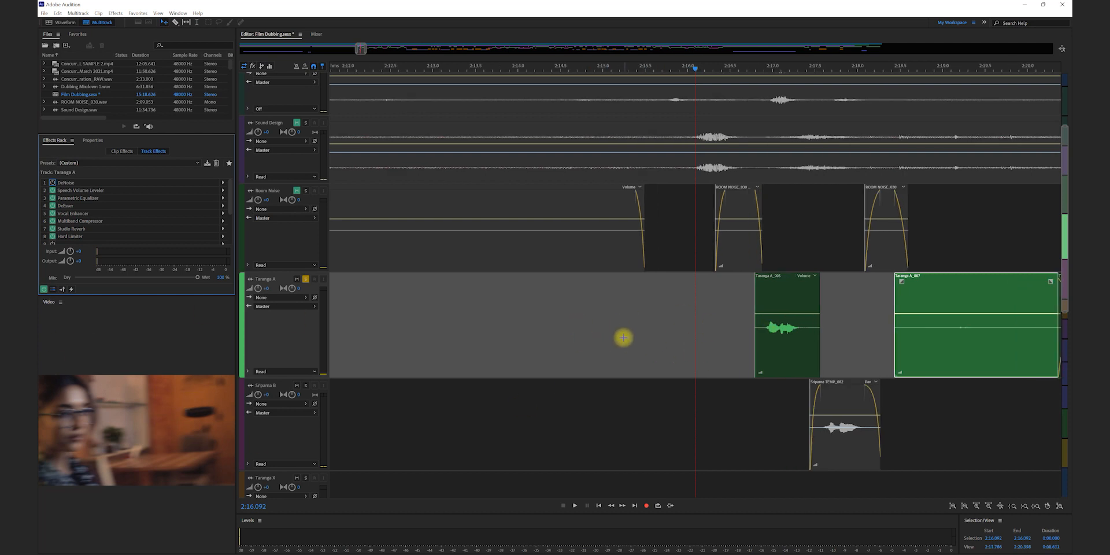
pyautogui.click(573, 68)
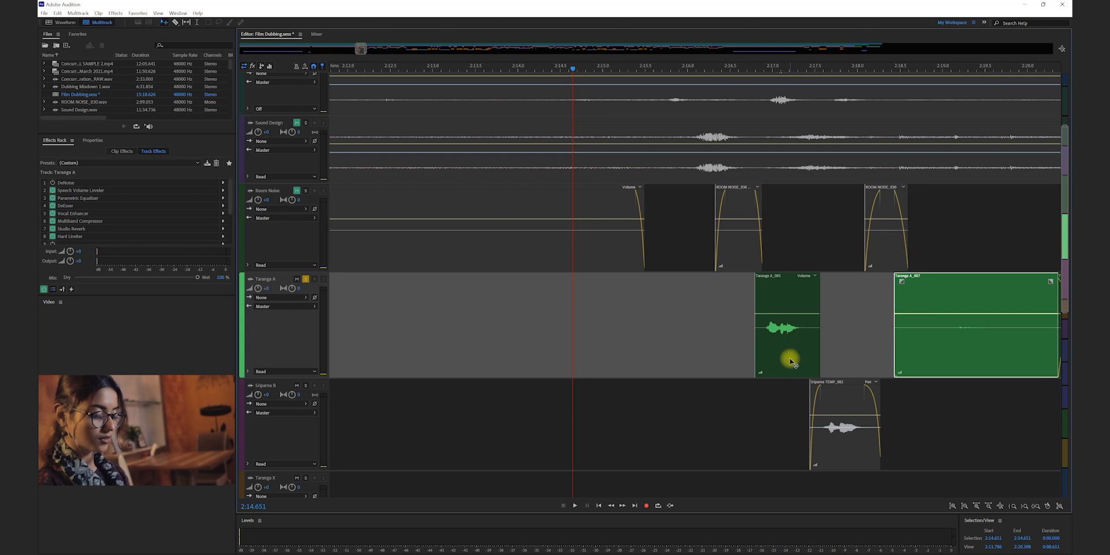
pyautogui.press('space')
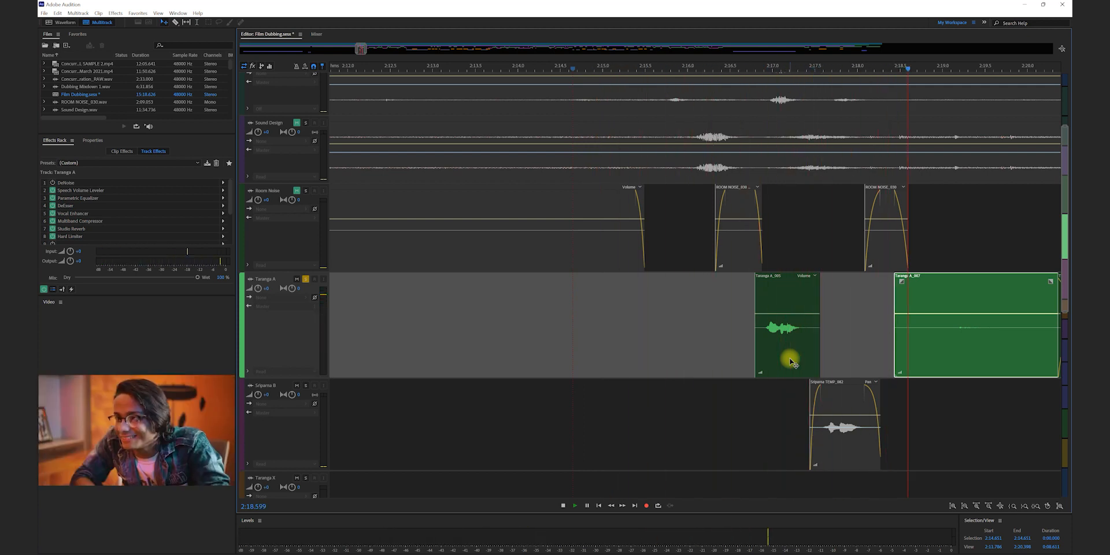
pyautogui.press('space')
# Restore the fade-in on the first dialogue track's second clip and both fades on its first short clip.
pyautogui.press('-')
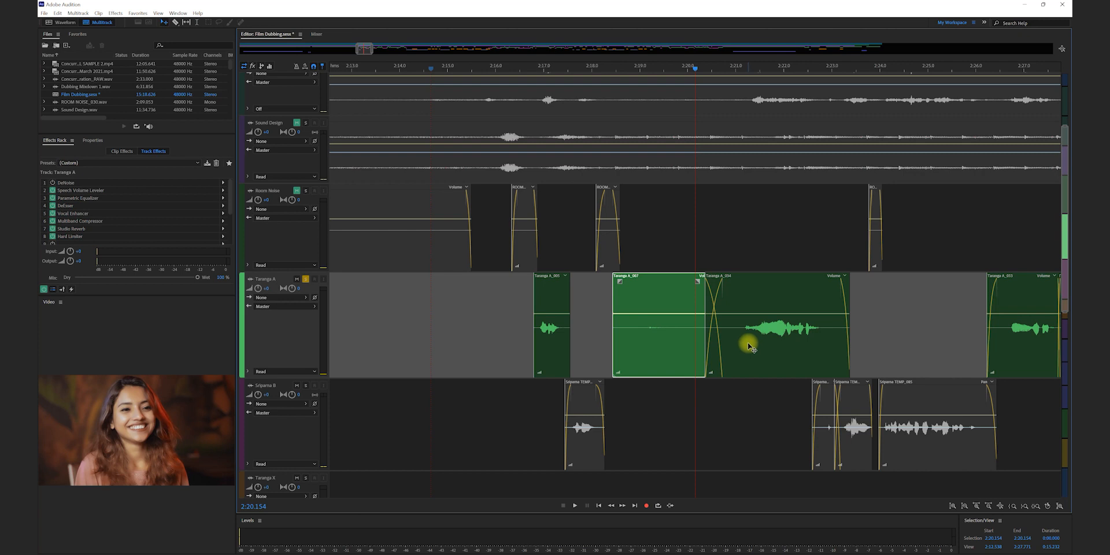
pyautogui.press('=')
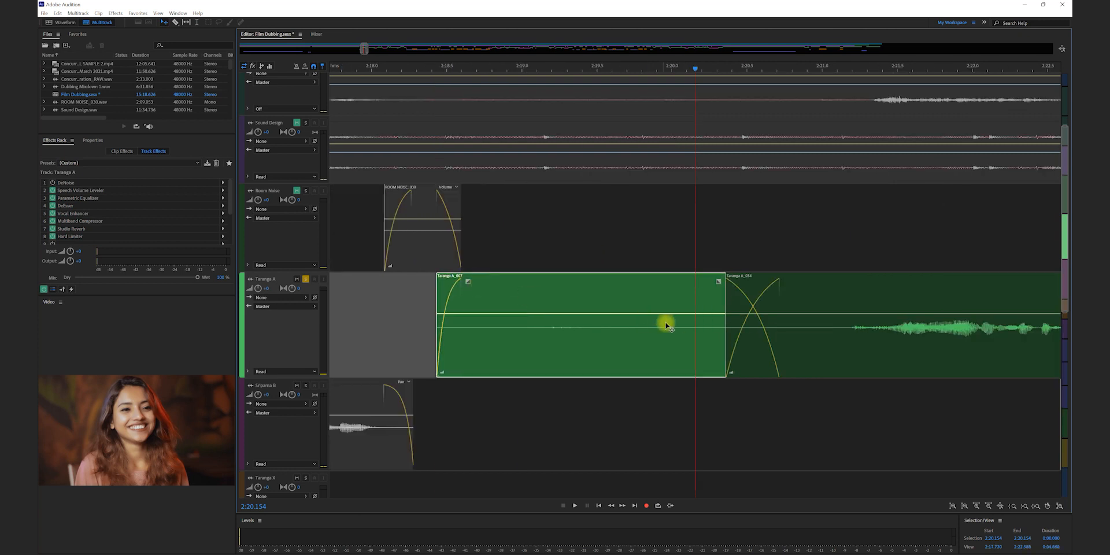
pyautogui.hscroll(-5, 642, 320)
pyautogui.hscroll(-3, 538, 309)
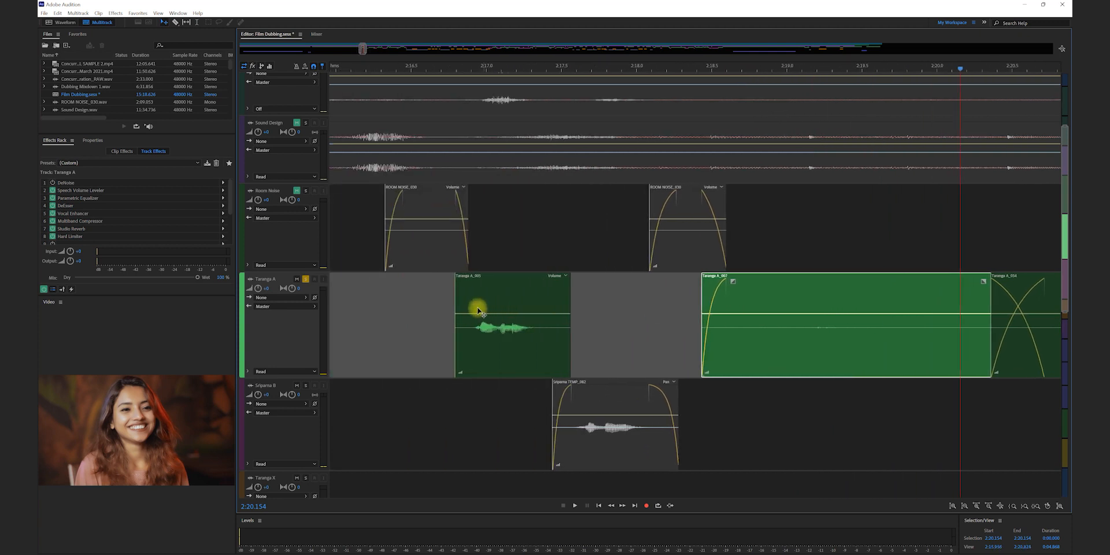
pyautogui.click(486, 286)
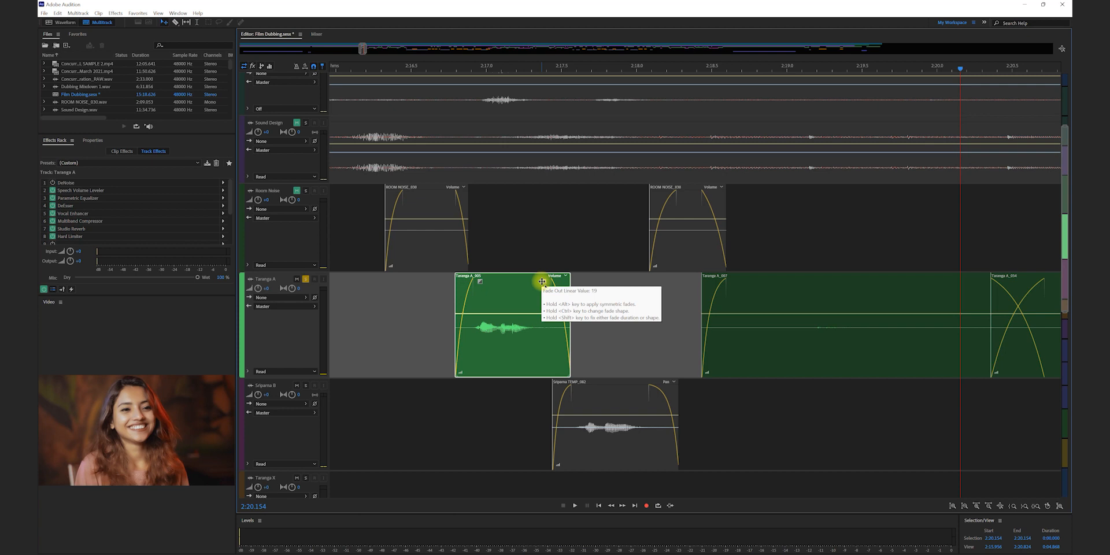
# Unmute the Room Noise track and solo it along with the first dialogue track.
pyautogui.scroll(-5, 651, 206)
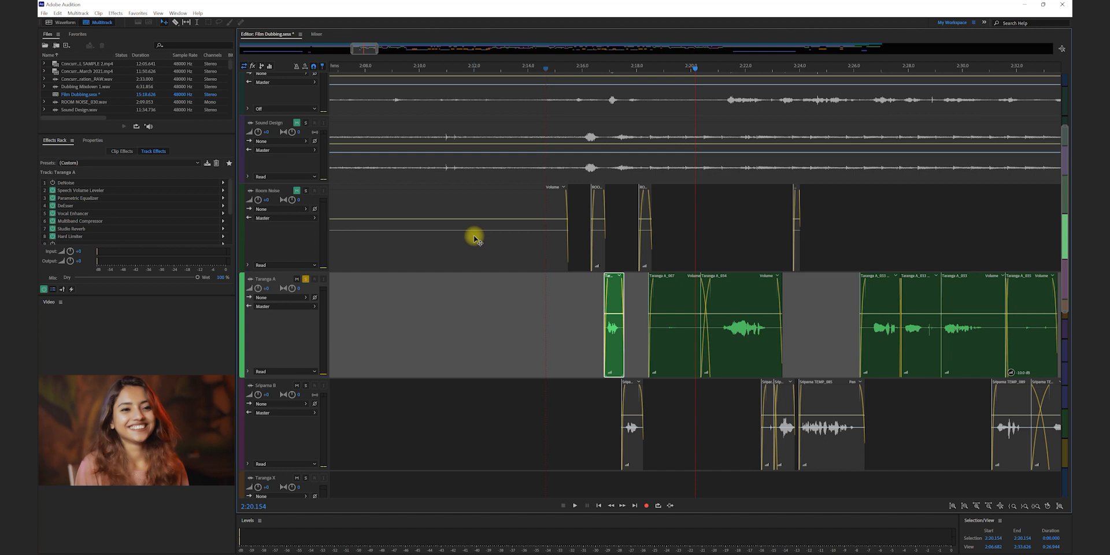
pyautogui.scroll(-8, 580, 206)
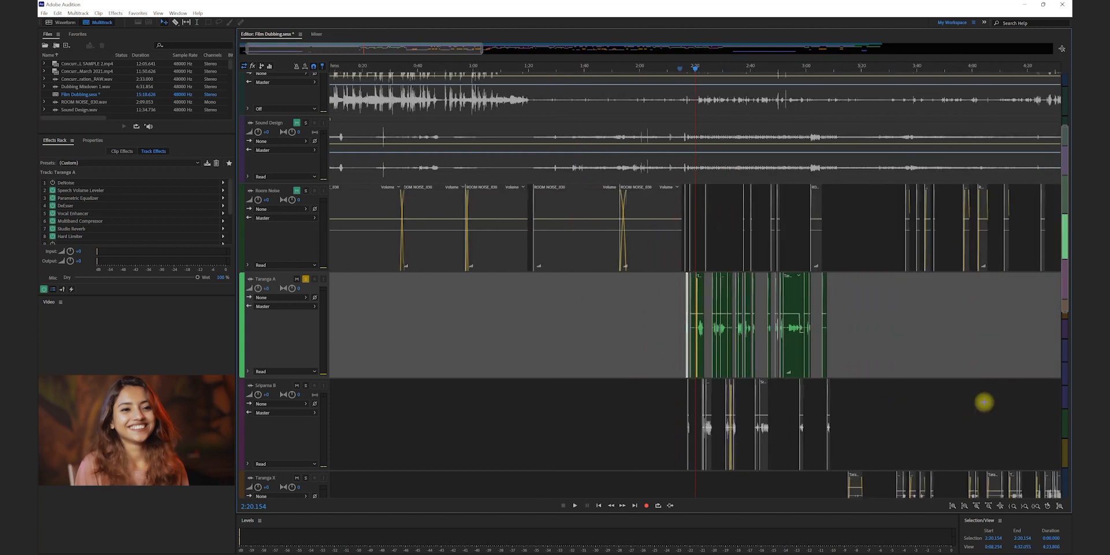
pyautogui.scroll(3, 898, 366)
pyautogui.scroll(6, 898, 366)
pyautogui.hscroll(-2, 550, 322)
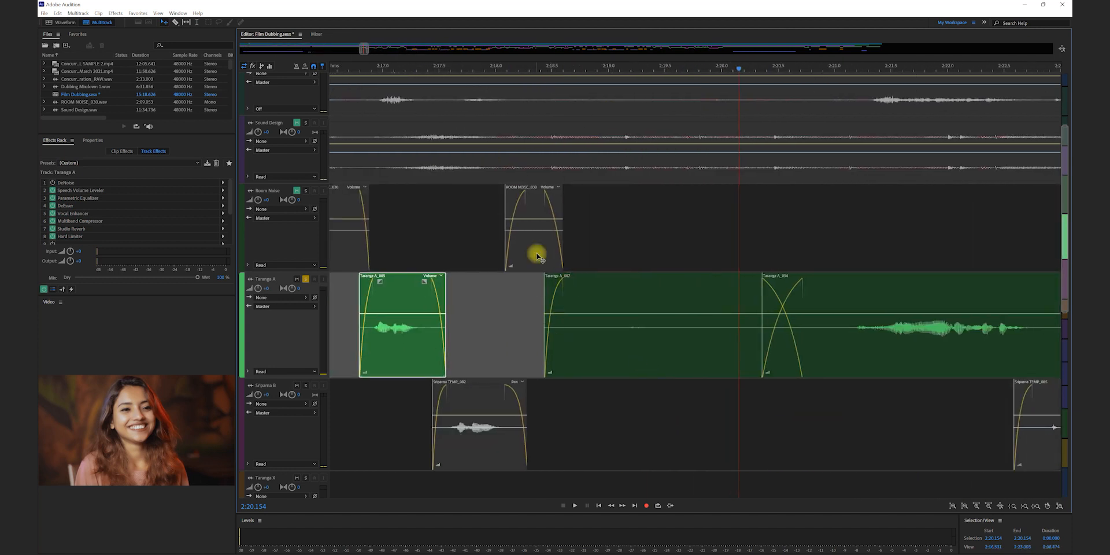
pyautogui.hscroll(-1, 511, 267)
pyautogui.scroll(-5, 560, 248)
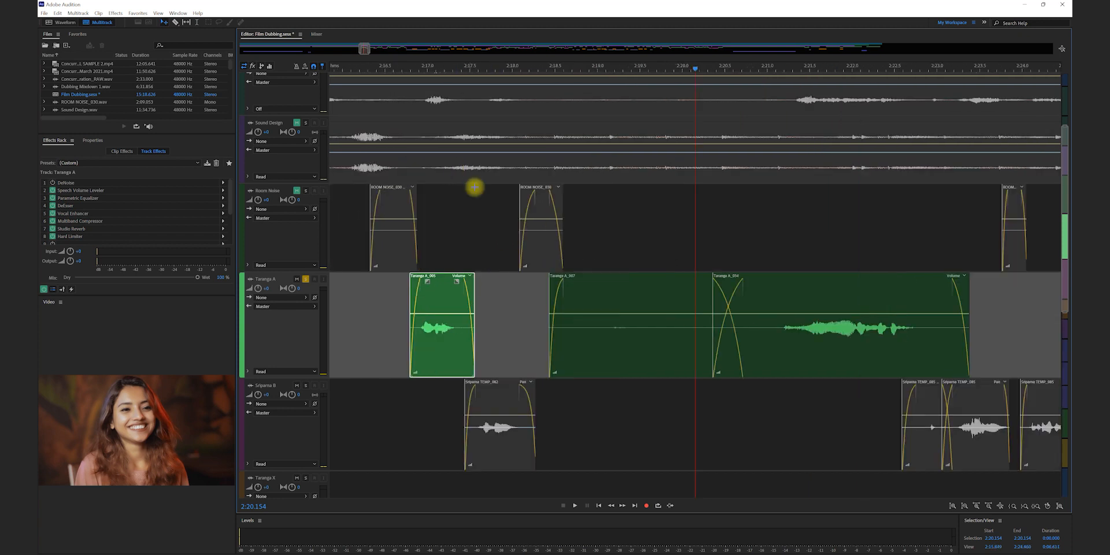
pyautogui.scroll(-1, 448, 197)
pyautogui.click(297, 191)
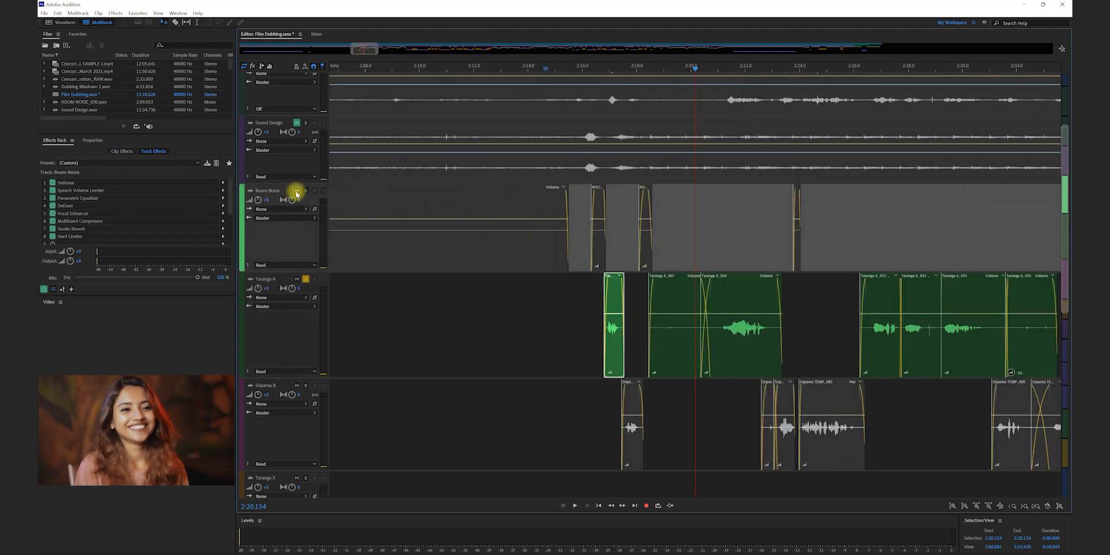
pyautogui.click(306, 191)
pyautogui.scroll(-3, 669, 186)
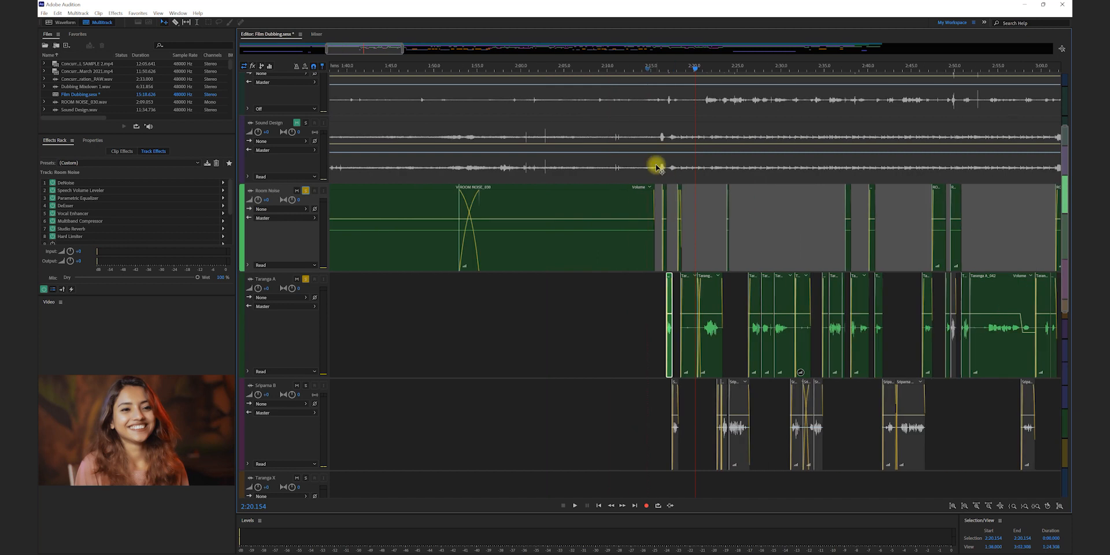
# Solo the second dialogue track and place the playhead at 2:17.766 within its first clip.
pyautogui.click(293, 435)
pyautogui.scroll(5, 665, 421)
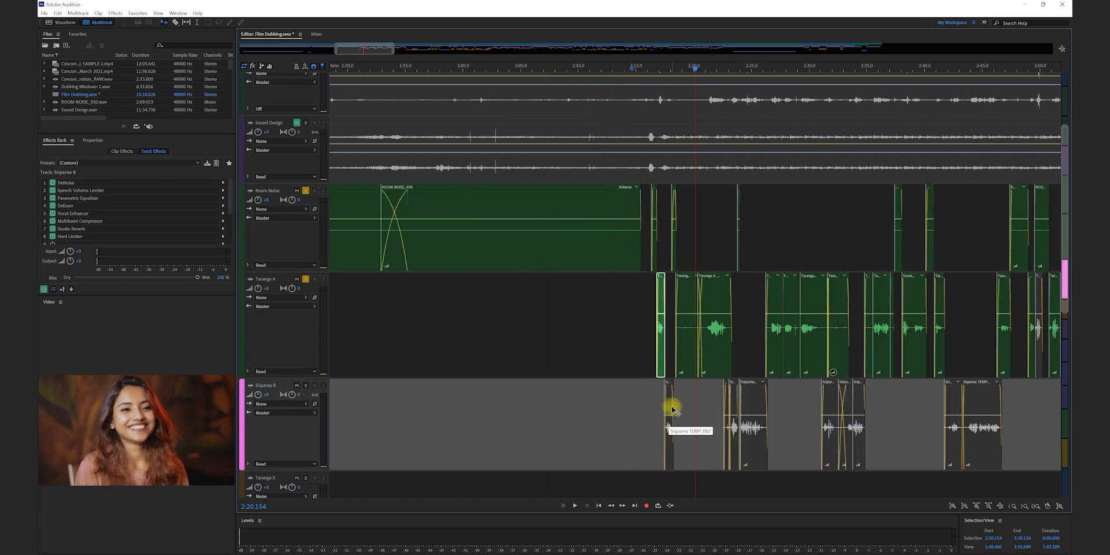
pyautogui.click(492, 68)
pyautogui.click(306, 386)
pyautogui.scroll(2, 546, 354)
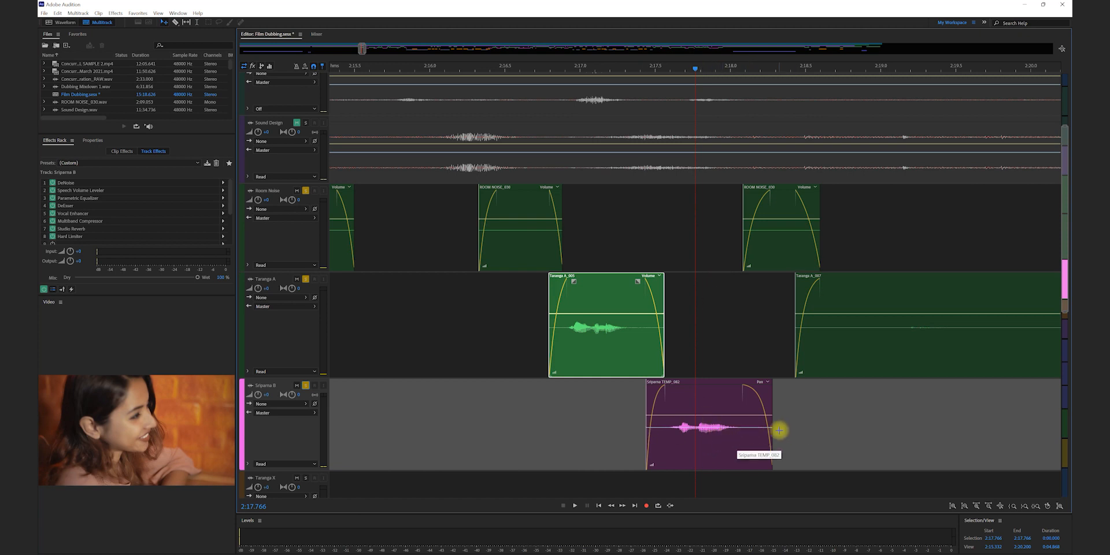
# Try extending the Room Noise clip after 2:18 back to the start of the second dialogue track's first clip, and restore its original start.
pyautogui.moveTo(744, 260); pyautogui.dragTo(646, 259)
pyautogui.moveTo(777, 192); pyautogui.dragTo(669, 192)
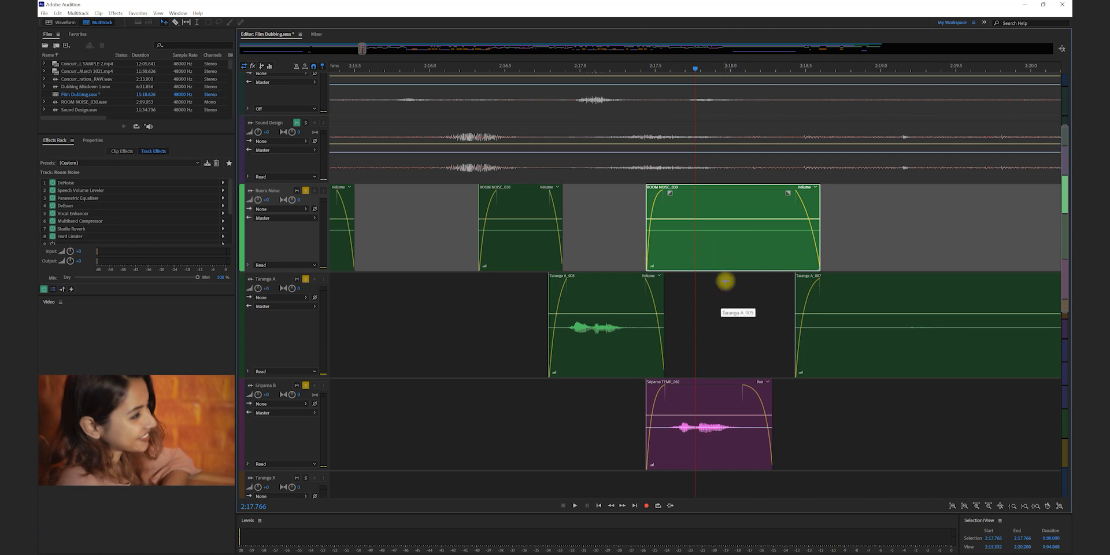
pyautogui.moveTo(645, 268); pyautogui.dragTo(743, 255)
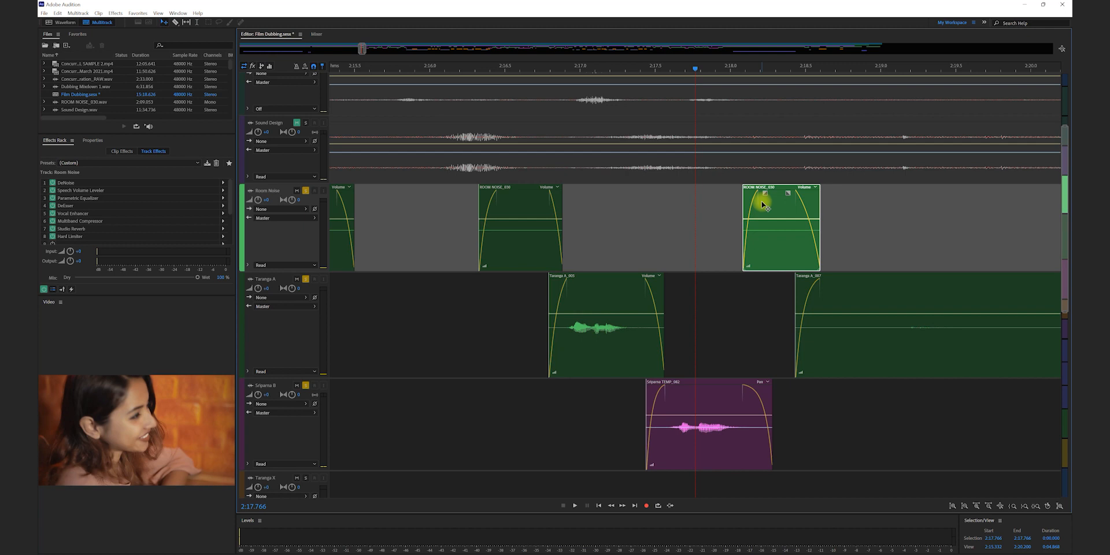
# Examine how the Room Noise clips are placed around the clips of both dialogue tracks up to about 3:08.
pyautogui.press('-')
pyautogui.press('-')
pyautogui.press('-')
pyautogui.press('-')
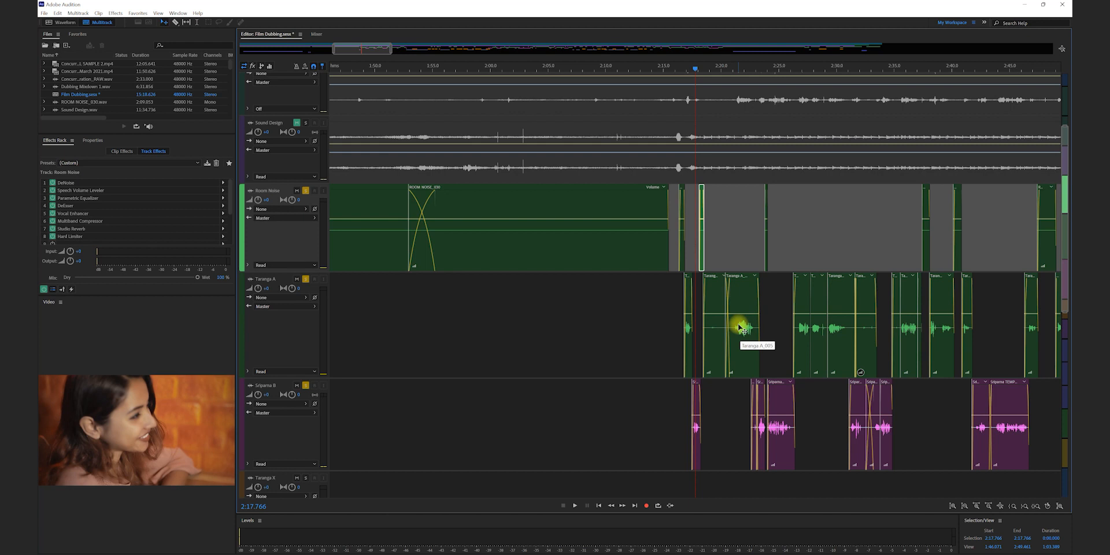
pyautogui.scroll(3, 734, 317)
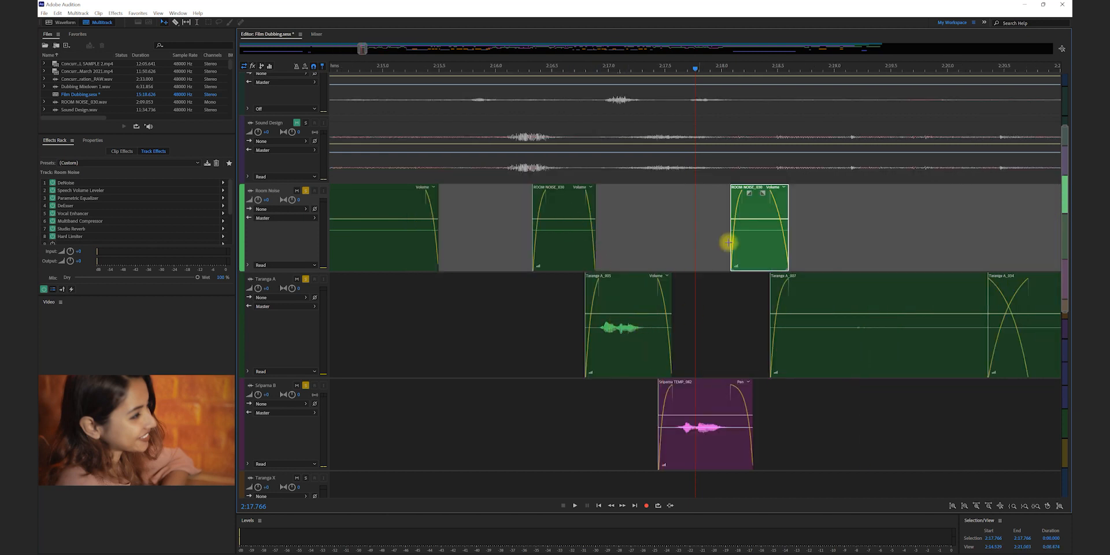
pyautogui.scroll(2, 692, 313)
pyautogui.moveTo(364, 47); pyautogui.dragTo(377, 46)
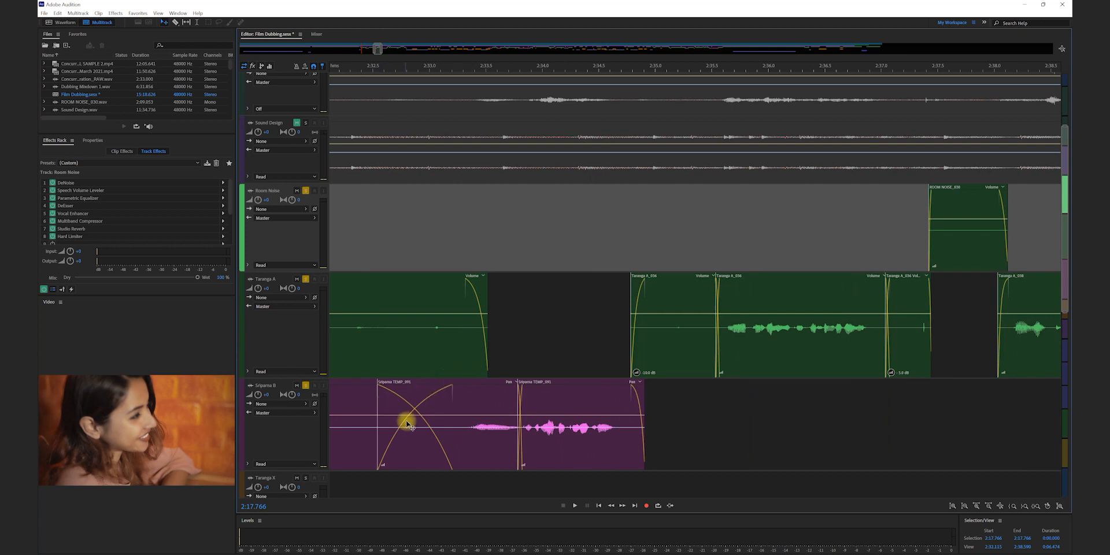
pyautogui.moveTo(378, 48); pyautogui.dragTo(404, 45)
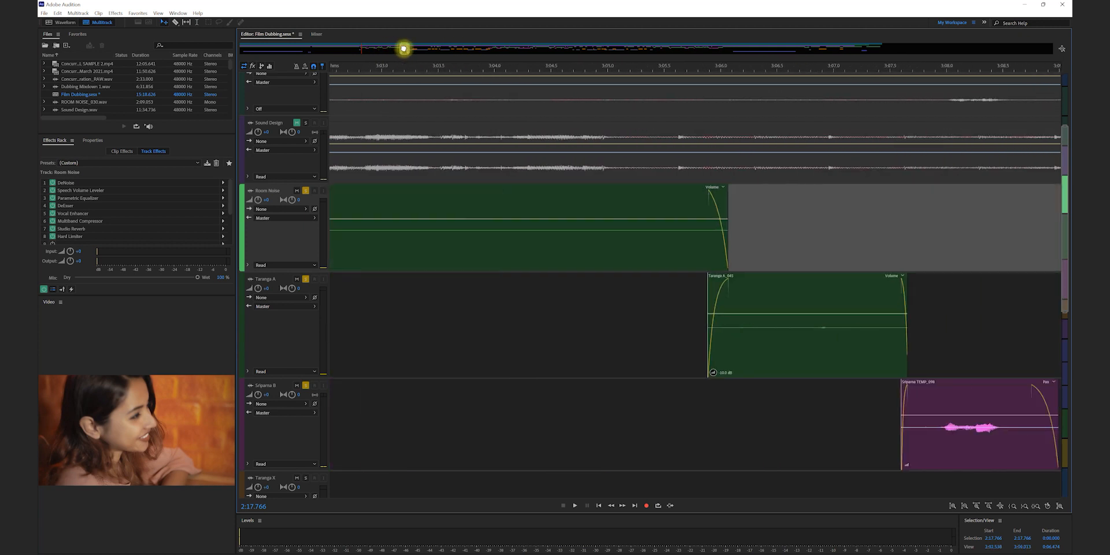
pyautogui.scroll(-10, 763, 306)
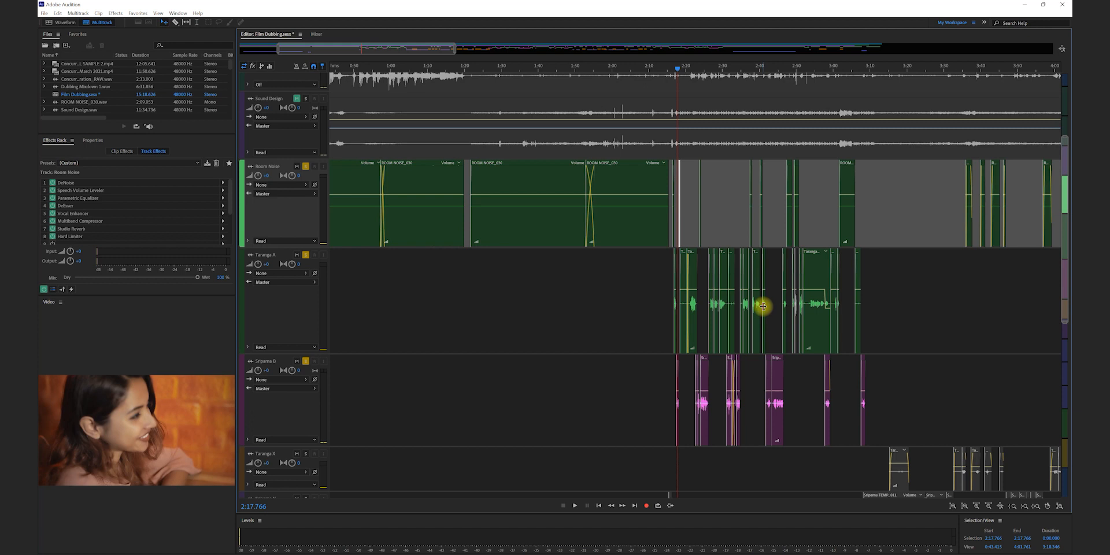
# Review the DeNoise effect settings on the first dialogue track and close them.
pyautogui.click(300, 316)
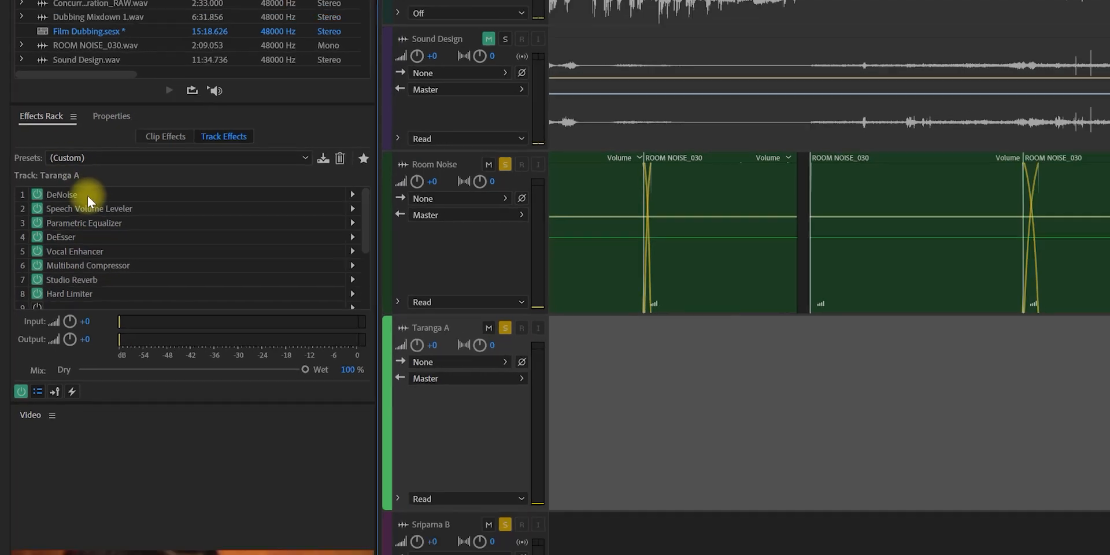
pyautogui.doubleClick(61, 198)
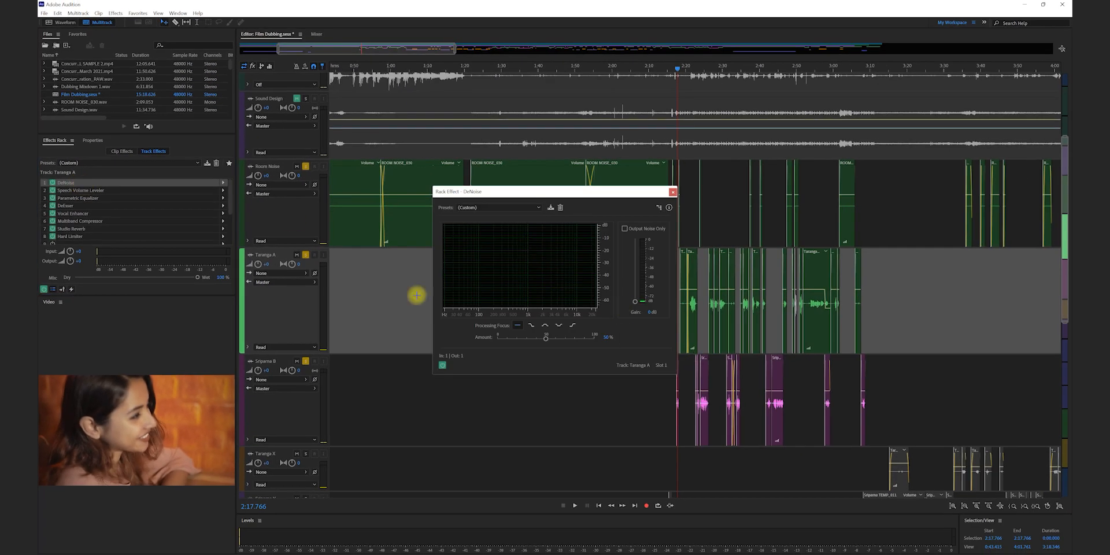
pyautogui.click(673, 192)
# Open the first dialogue track's Speech Volume Leveler and review its target volume level, leveling amount and target dynamic range.
pyautogui.doubleClick(97, 191)
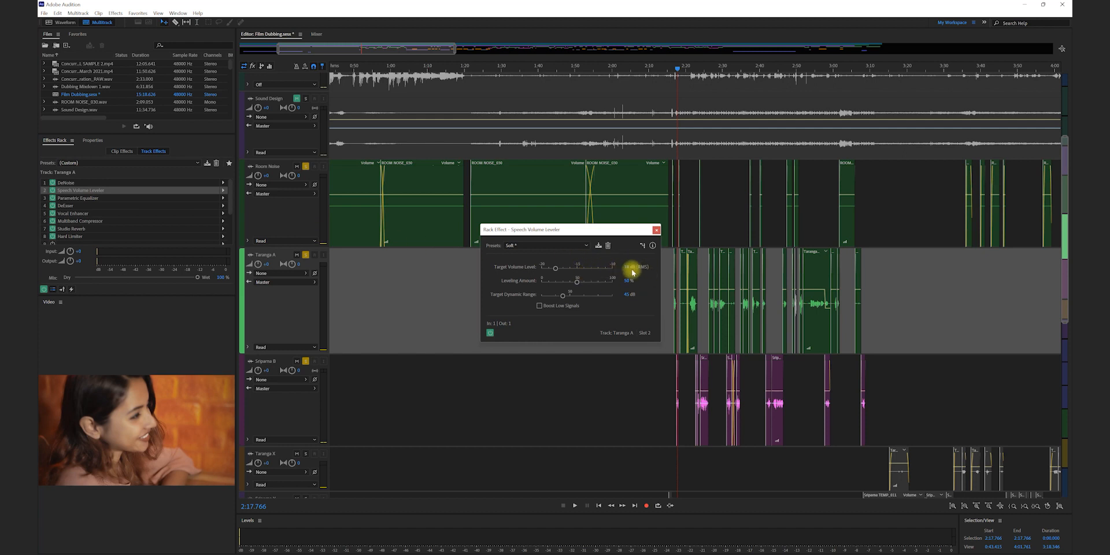
pyautogui.press('=')
pyautogui.press('=')
pyautogui.press('-')
pyautogui.press('-')
pyautogui.press('-')
pyautogui.press('-')
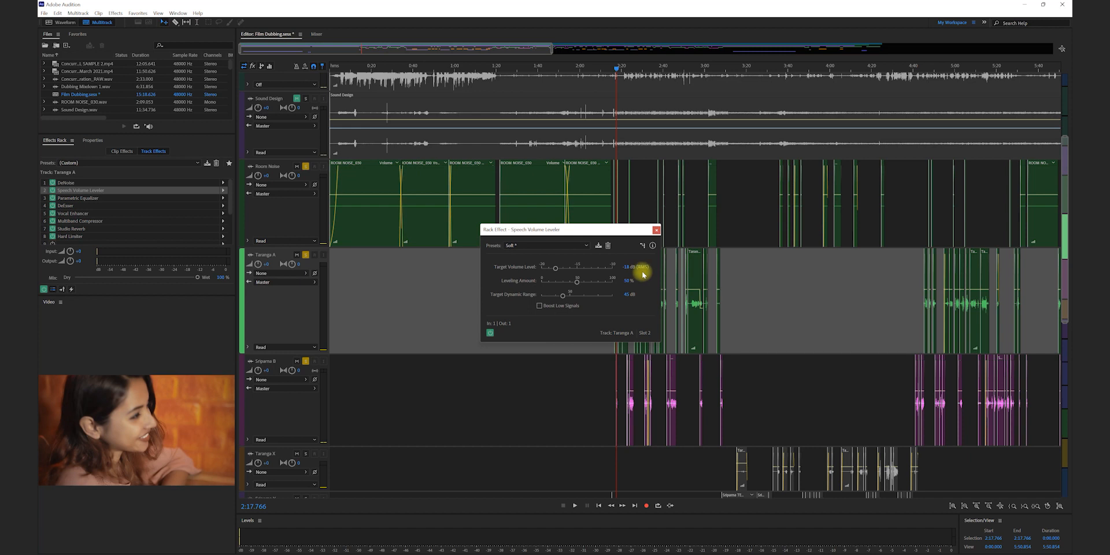
# Compare the first dialogue clip from 2:16.725 with Speech Volume Leveler bypassed and re-enabled, and close the effect's settings.
pyautogui.scroll(10, 734, 240)
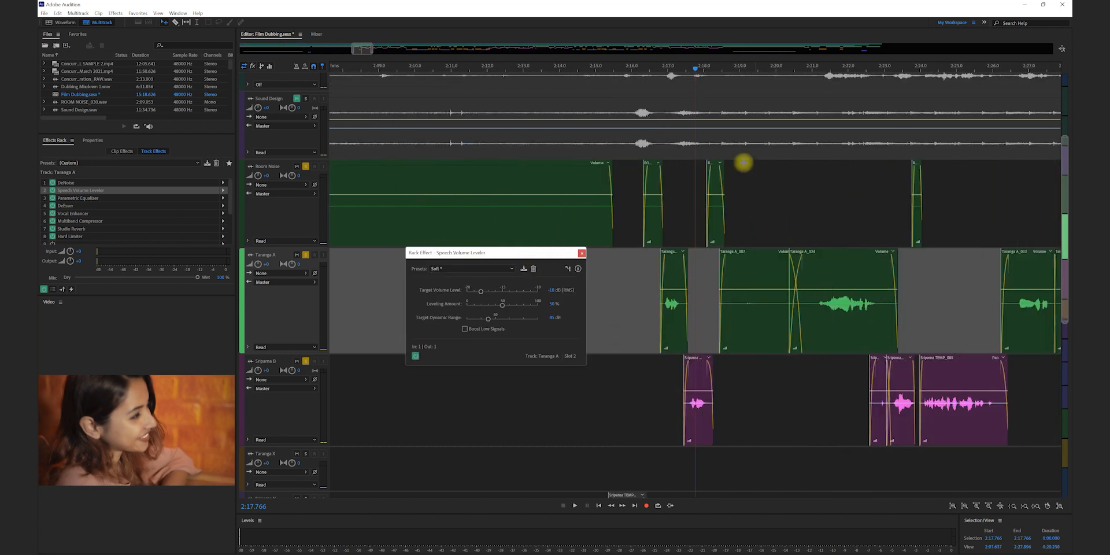
pyautogui.click(658, 68)
pyautogui.press('space')
pyautogui.click(415, 355)
pyautogui.press('space')
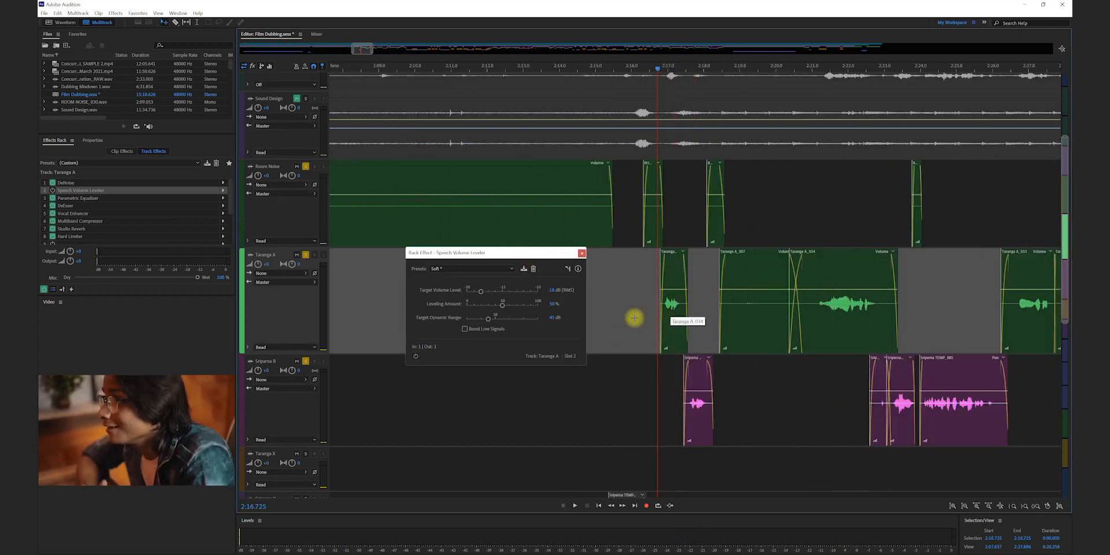
pyautogui.click(415, 356)
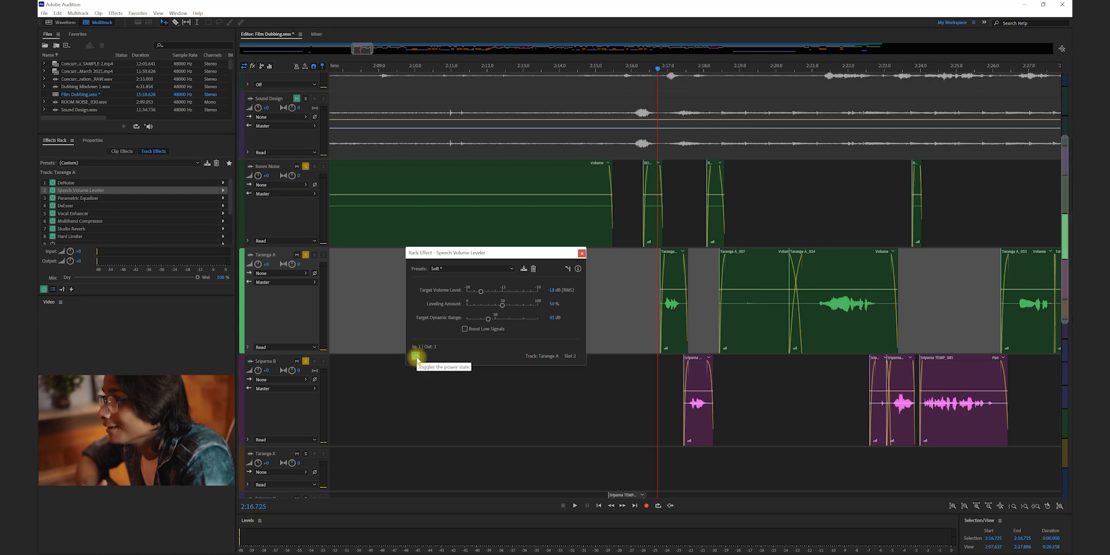
pyautogui.press('space')
pyautogui.press('space')
pyautogui.click(581, 254)
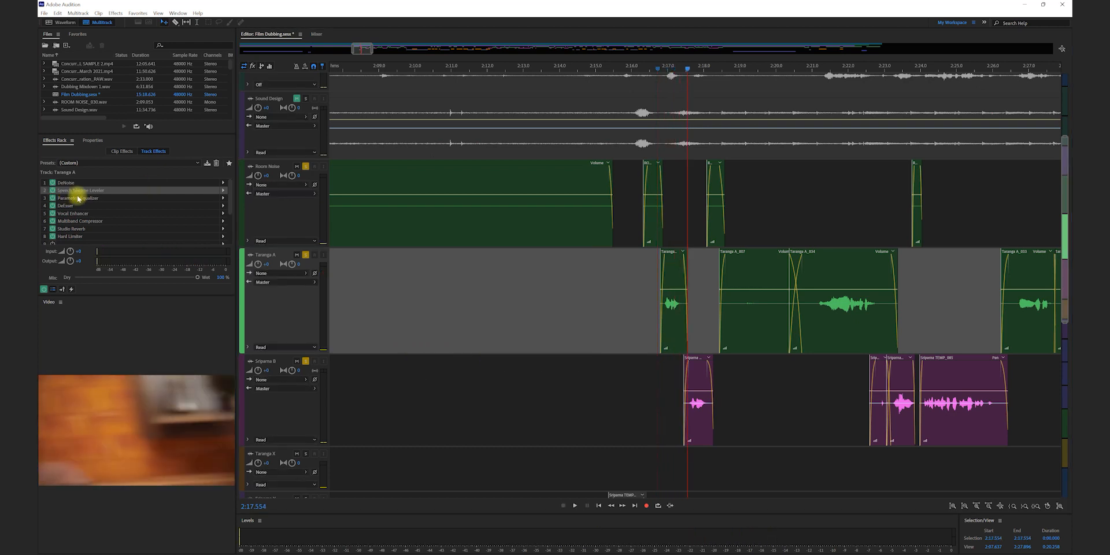
# Open the first dialogue track's Parametric Equalizer and watch its spectrum while playing the dialogue from 2:21.079.
pyautogui.doubleClick(76, 198)
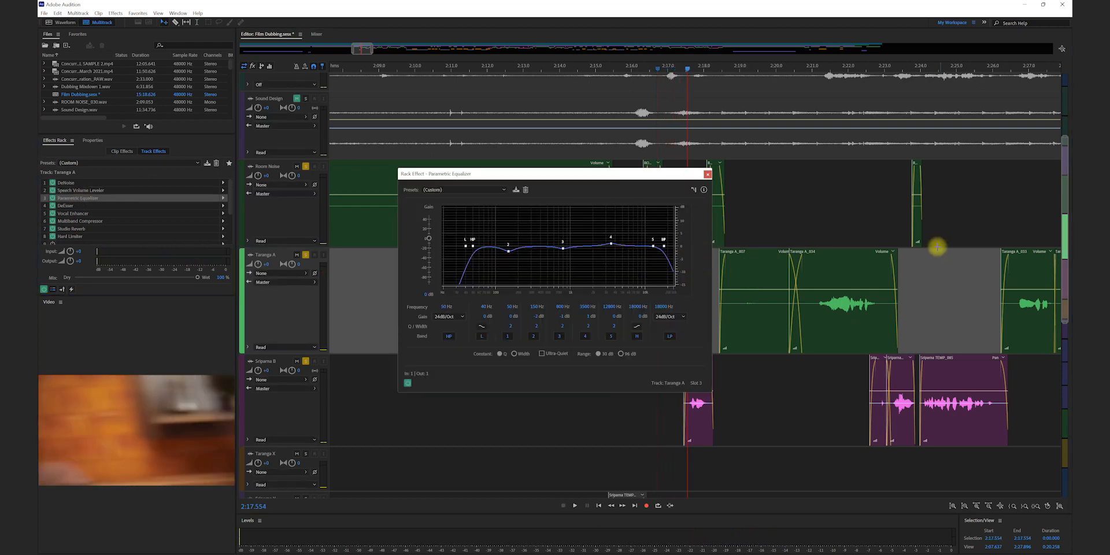
pyautogui.click(815, 70)
pyautogui.press('space')
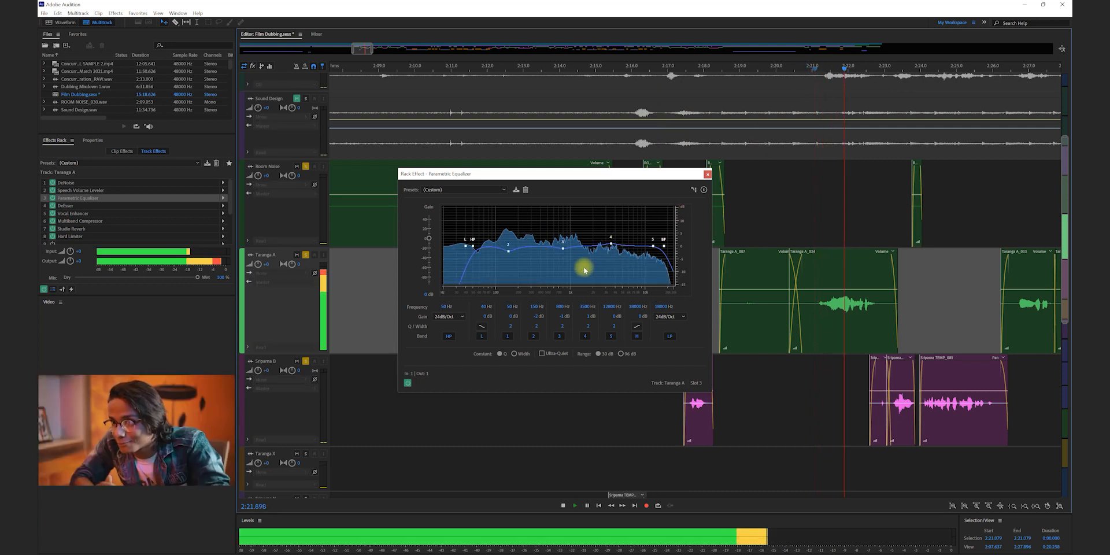
pyautogui.press('space')
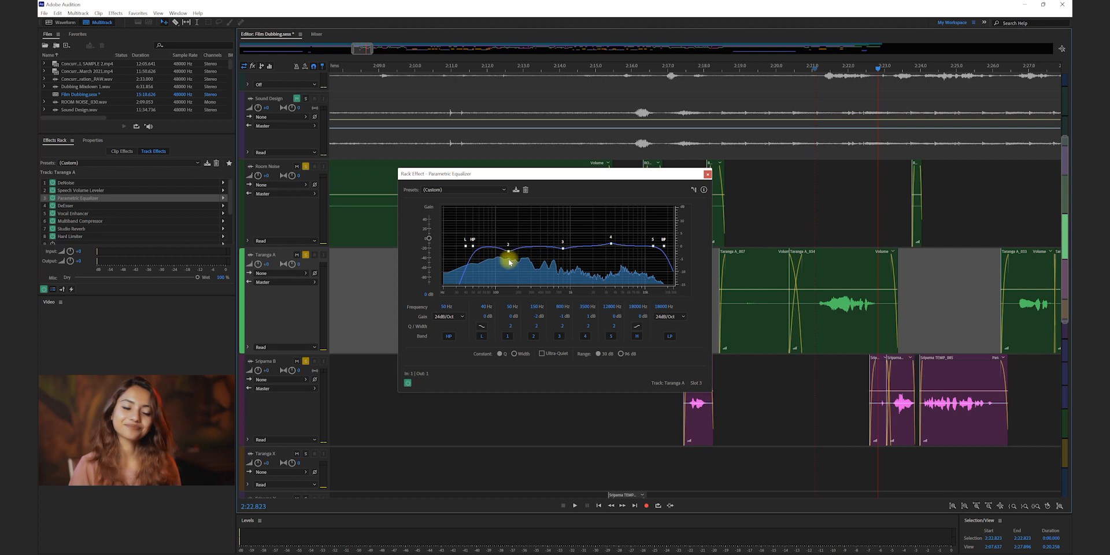
# Close the Parametric Equalizer, review the first dialogue track's DeEsser with the playhead at 2:19.613, and close it.
pyautogui.moveTo(564, 251)
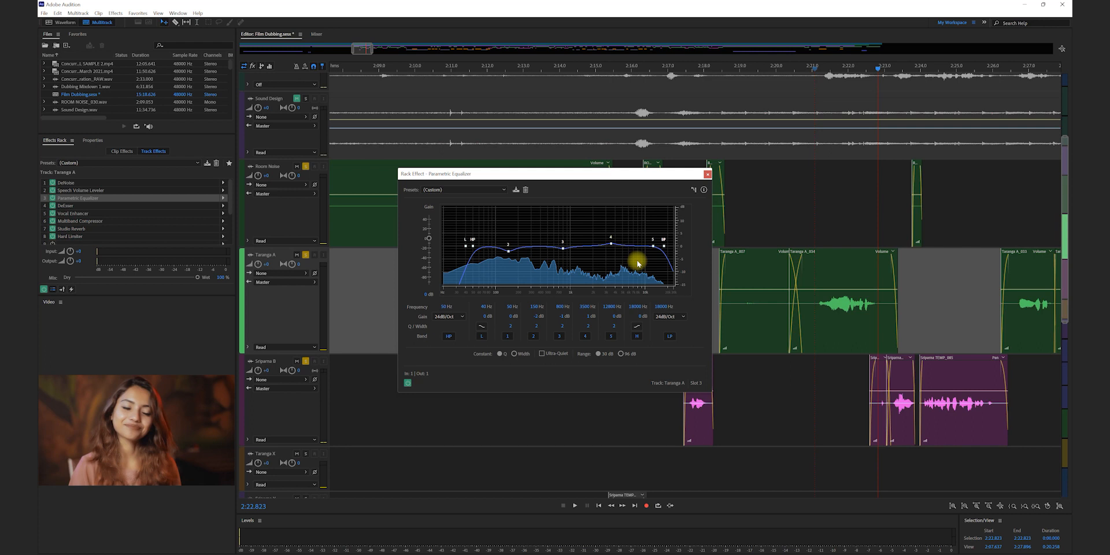
pyautogui.click(708, 174)
pyautogui.doubleClick(74, 205)
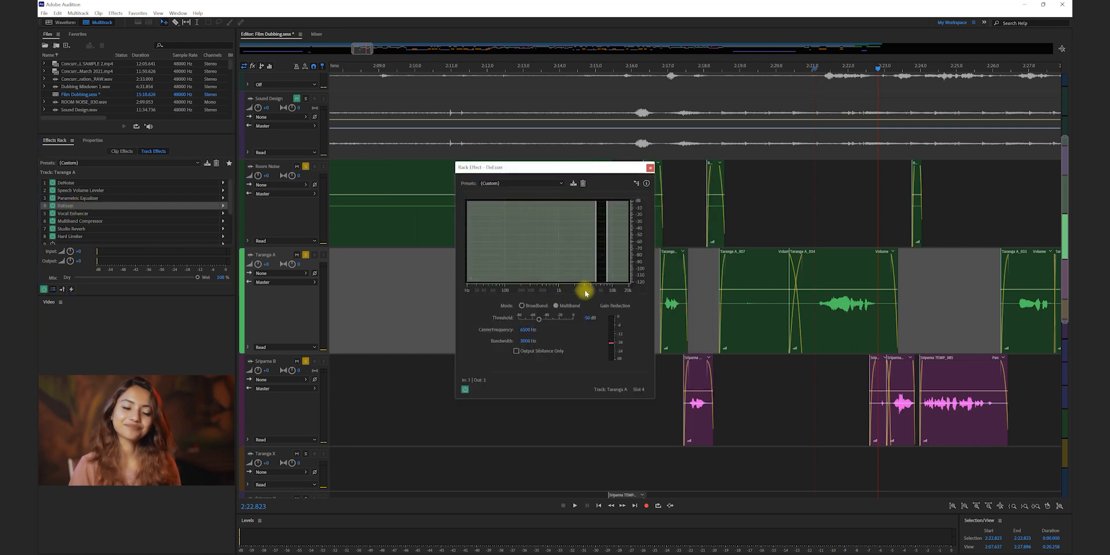
pyautogui.click(763, 74)
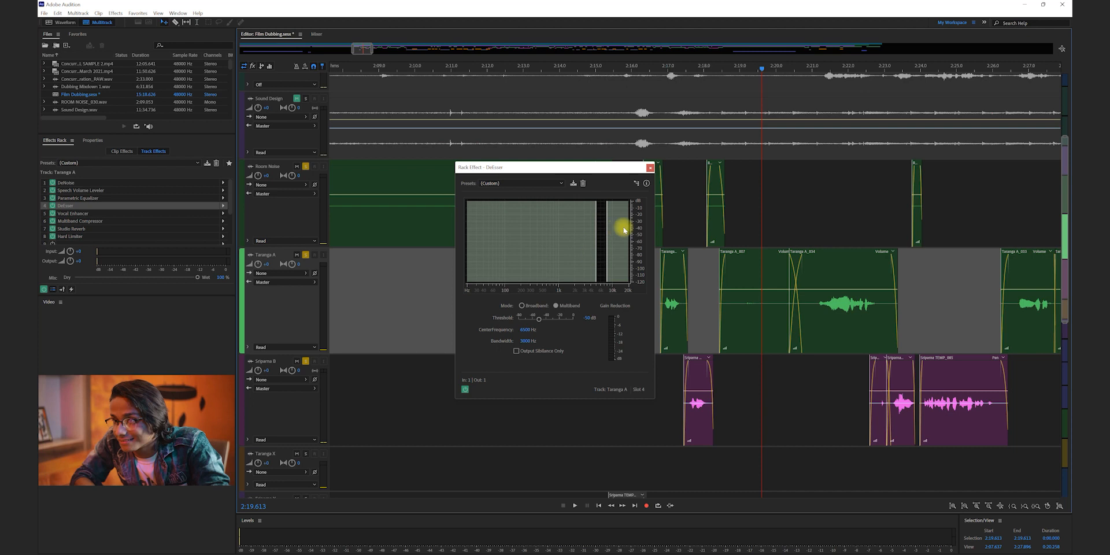
pyautogui.click(649, 168)
# Review the Vocal Enhancer and Multiband Compressor settings on the first dialogue track and close both effects.
pyautogui.doubleClick(72, 214)
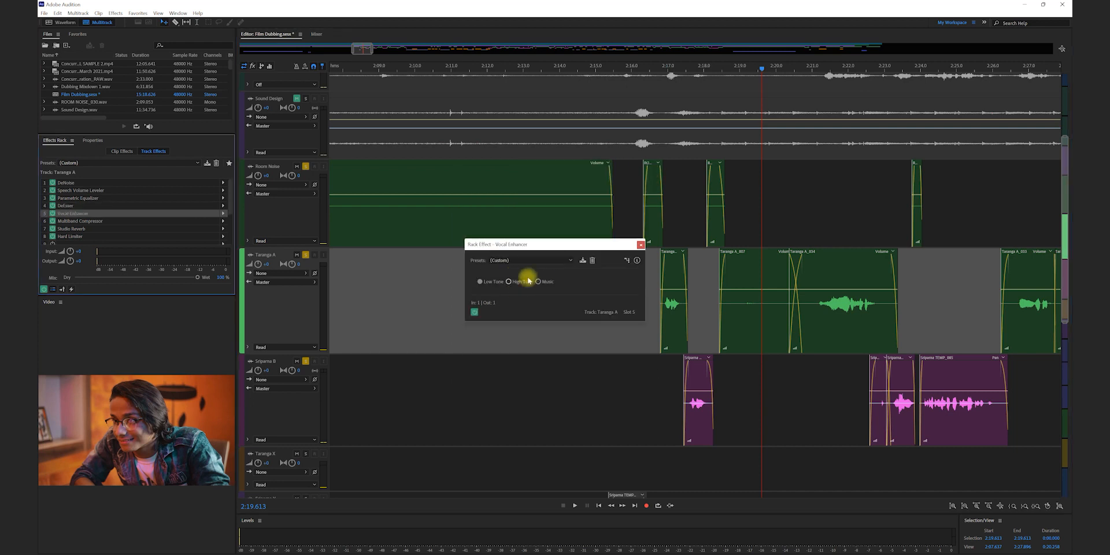
pyautogui.click(641, 244)
pyautogui.doubleClick(104, 221)
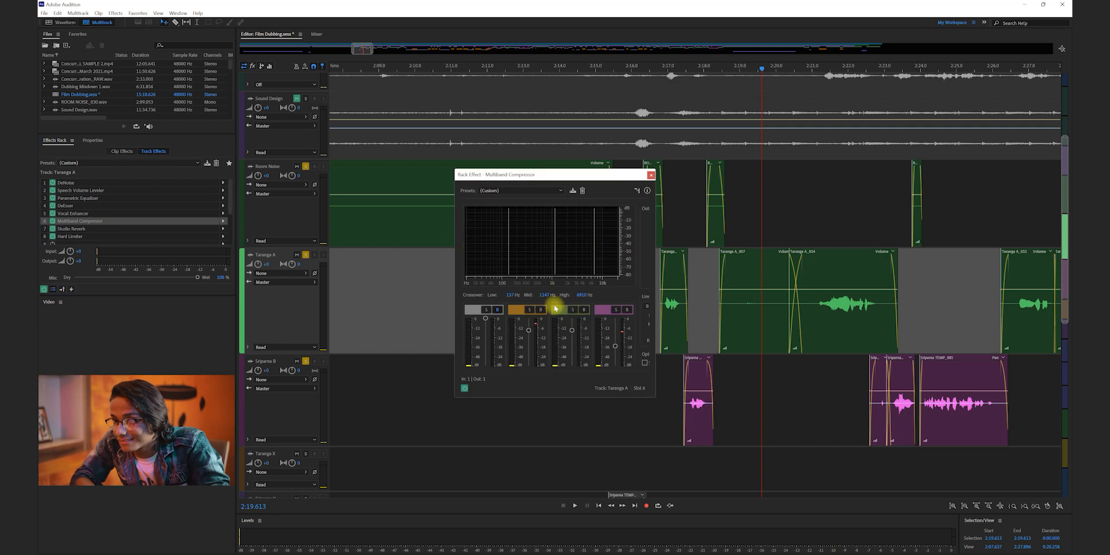
pyautogui.click(651, 176)
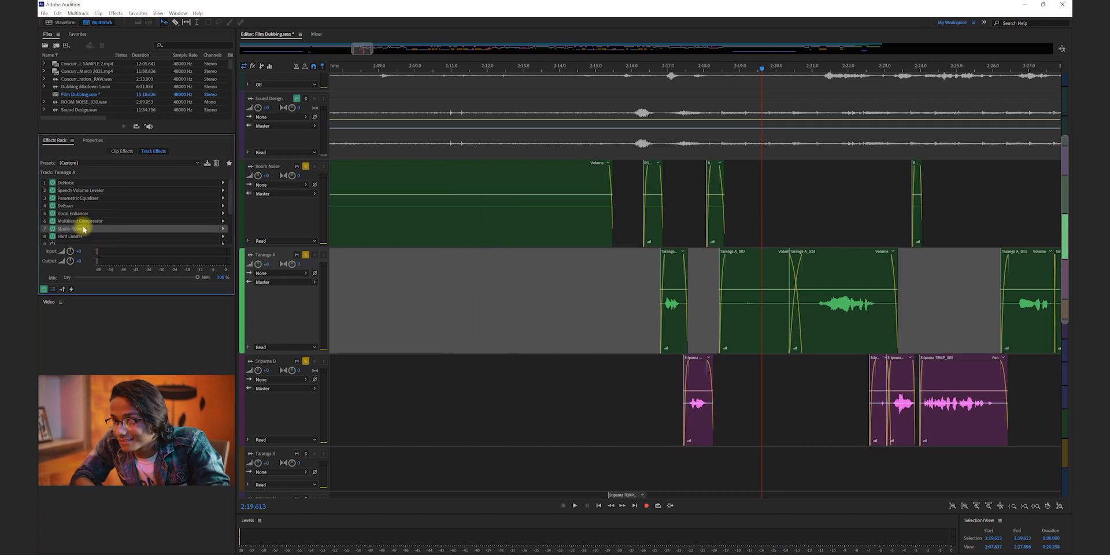
# Open the first dialogue track's Studio Reverb, play the dialogue from 2:26.582 with the reverb bypassed, and re-enable it.
pyautogui.doubleClick(75, 229)
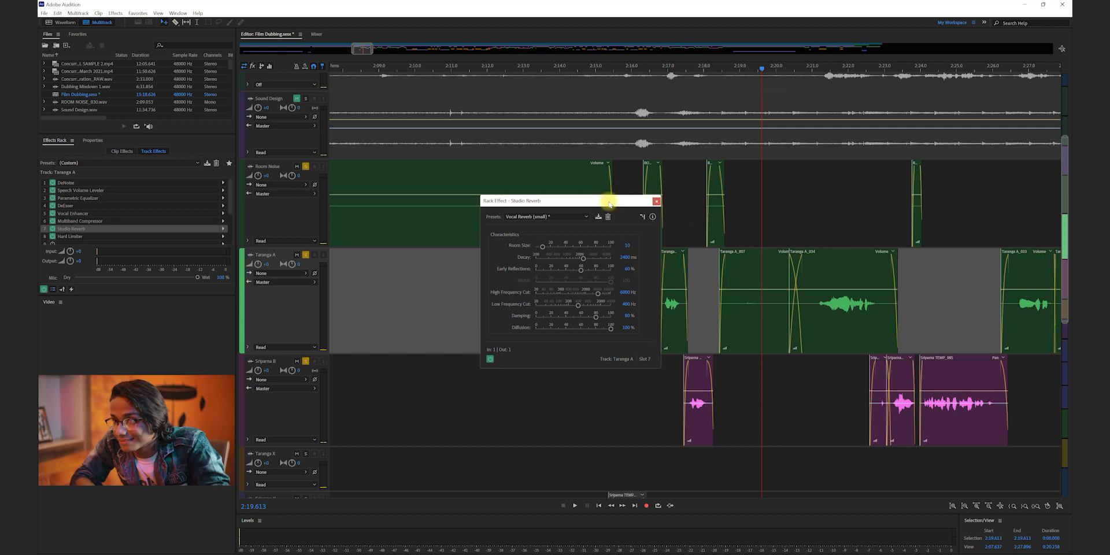
pyautogui.moveTo(609, 203); pyautogui.dragTo(478, 214)
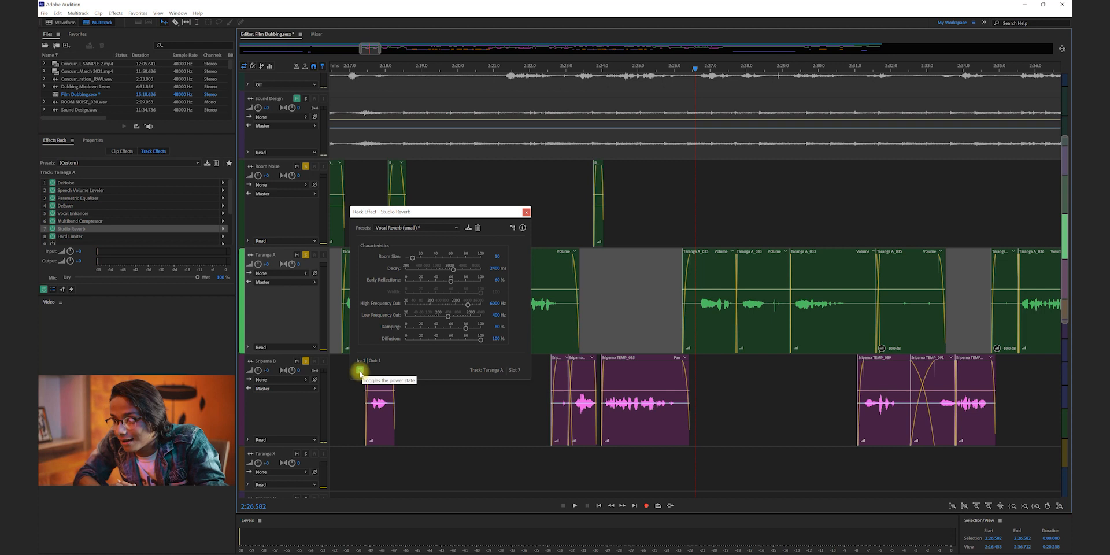
pyautogui.click(360, 370)
pyautogui.press('space')
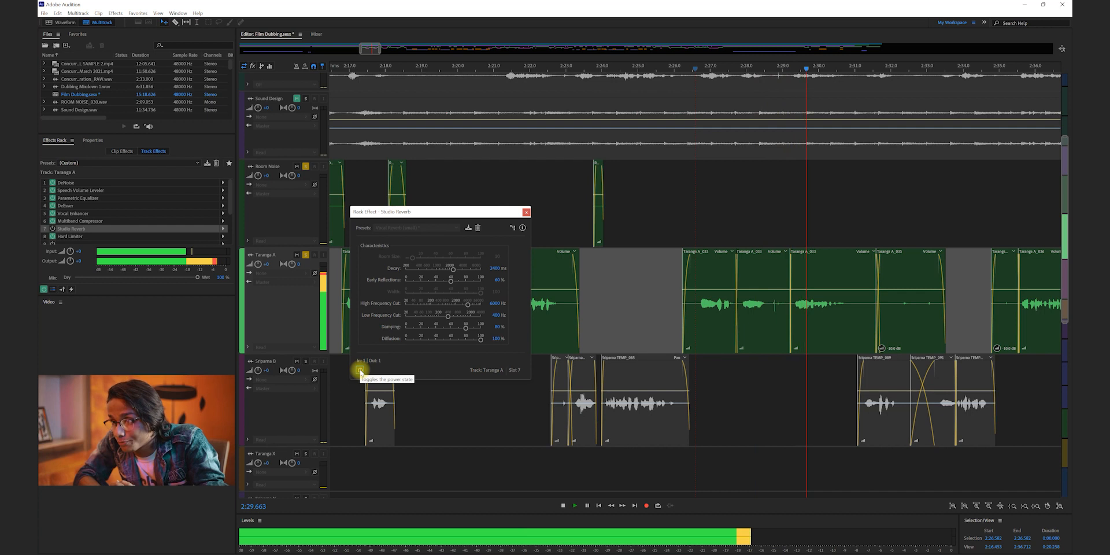
pyautogui.click(360, 370)
pyautogui.press('space')
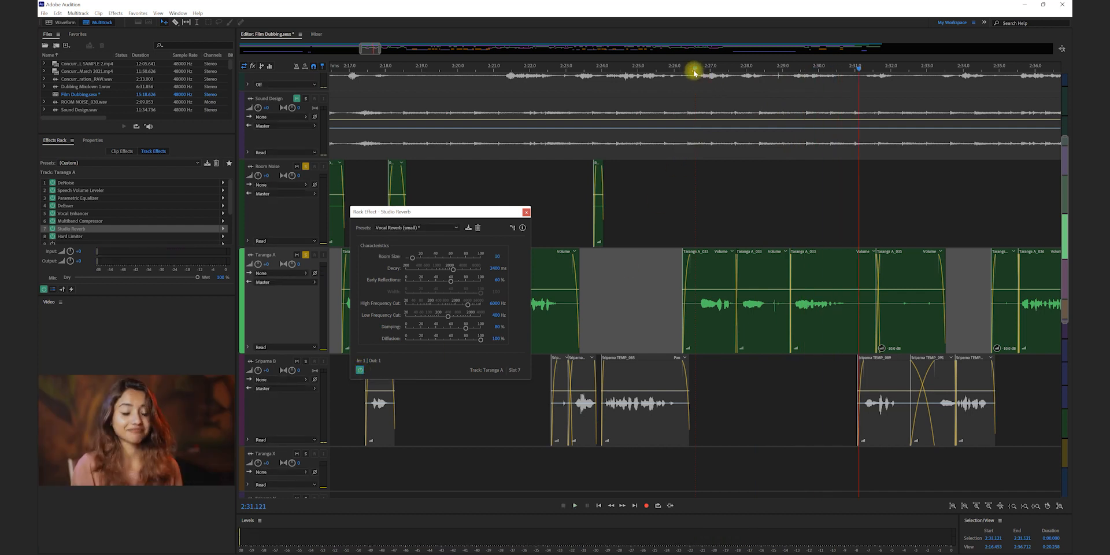
# Replay the first track's dialogue from 2:26.213 with Studio Reverb enabled, and close the effect's settings.
pyautogui.click(681, 68)
pyautogui.press('space')
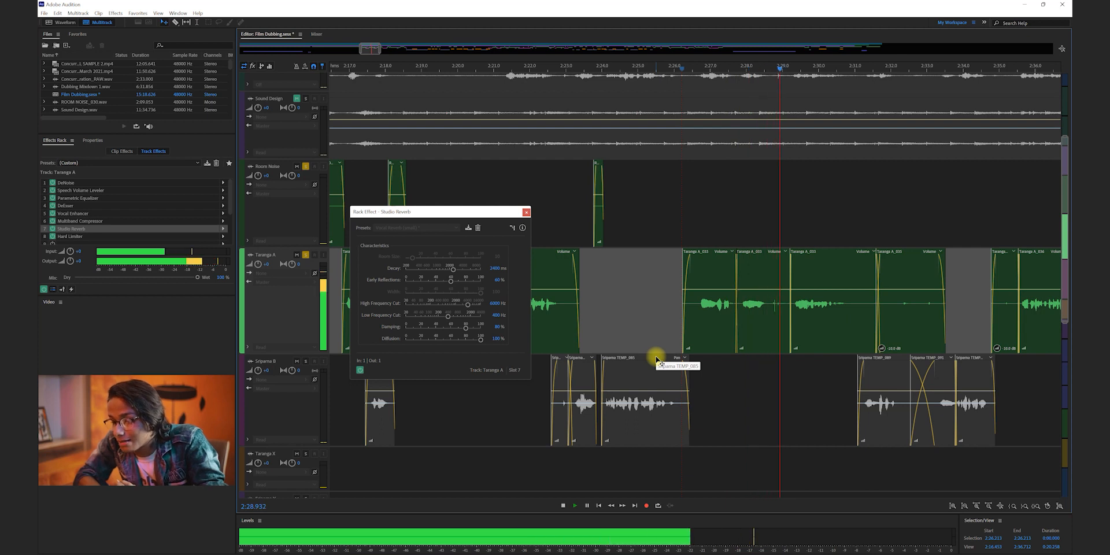
pyautogui.press('space')
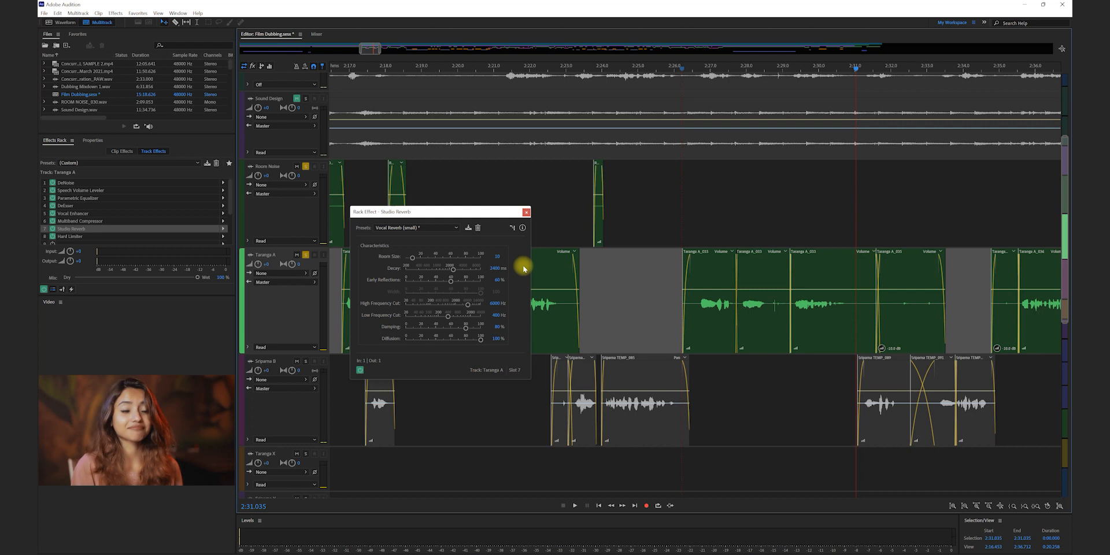
pyautogui.click(526, 212)
# Open the first dialogue track's Hard Limiter and watch the track level while playing the dialogue from 2:26.705.
pyautogui.click(701, 67)
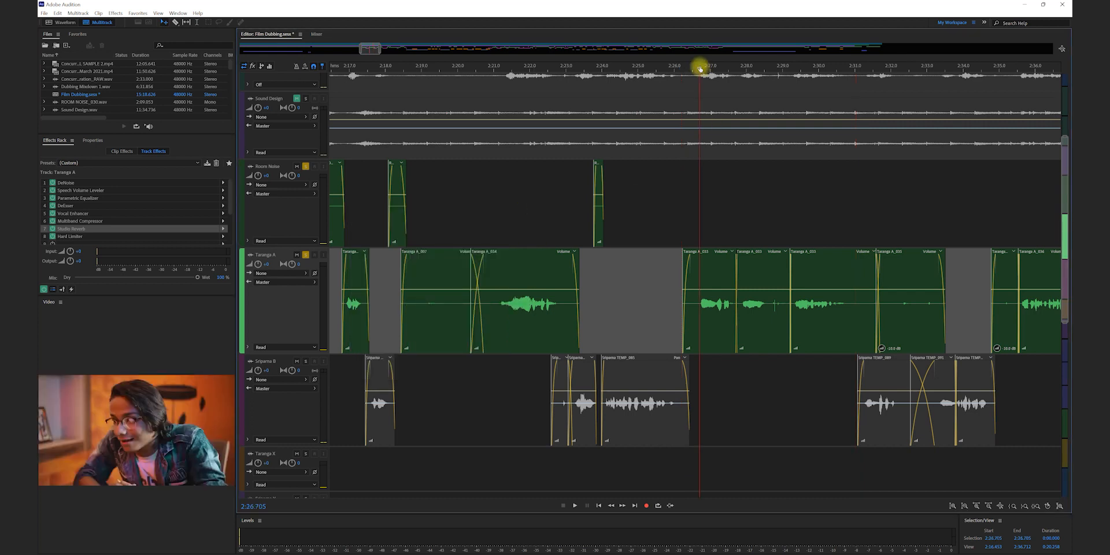
pyautogui.doubleClick(101, 236)
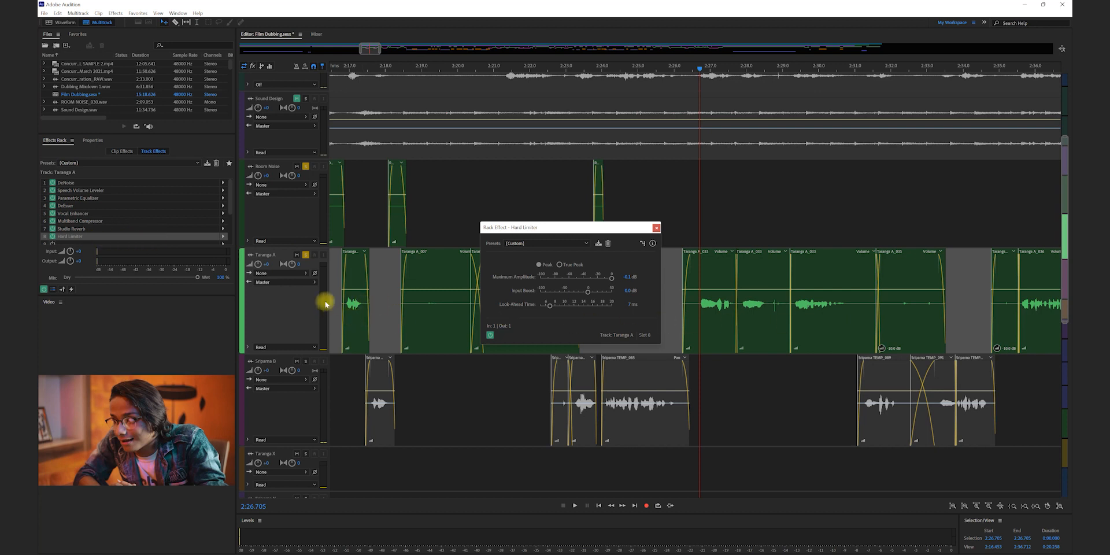
pyautogui.press('space')
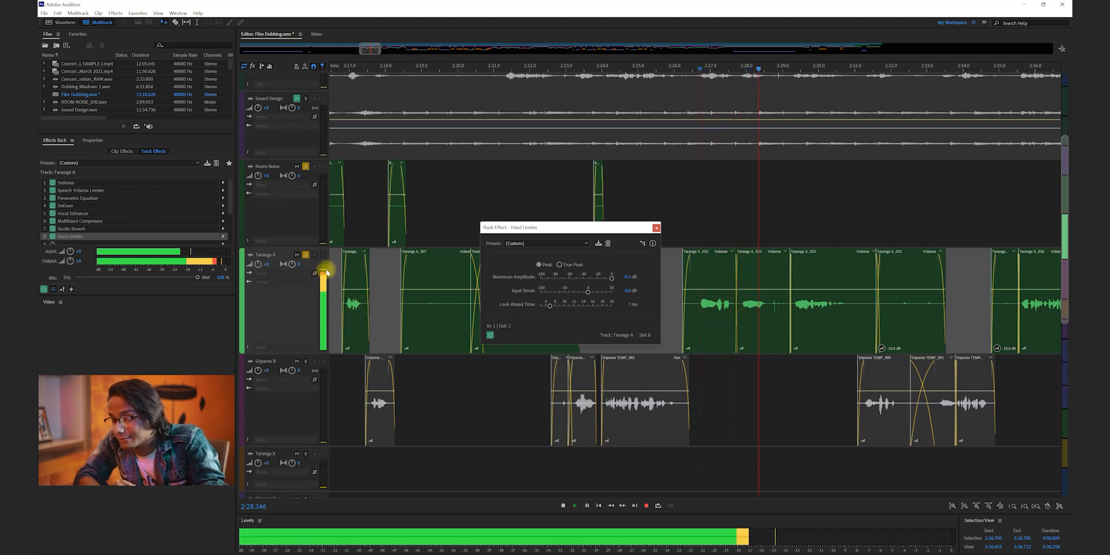
pyautogui.press('space')
# Solo the second dialogue track and review the chain of effects in its rack.
pyautogui.click(252, 417)
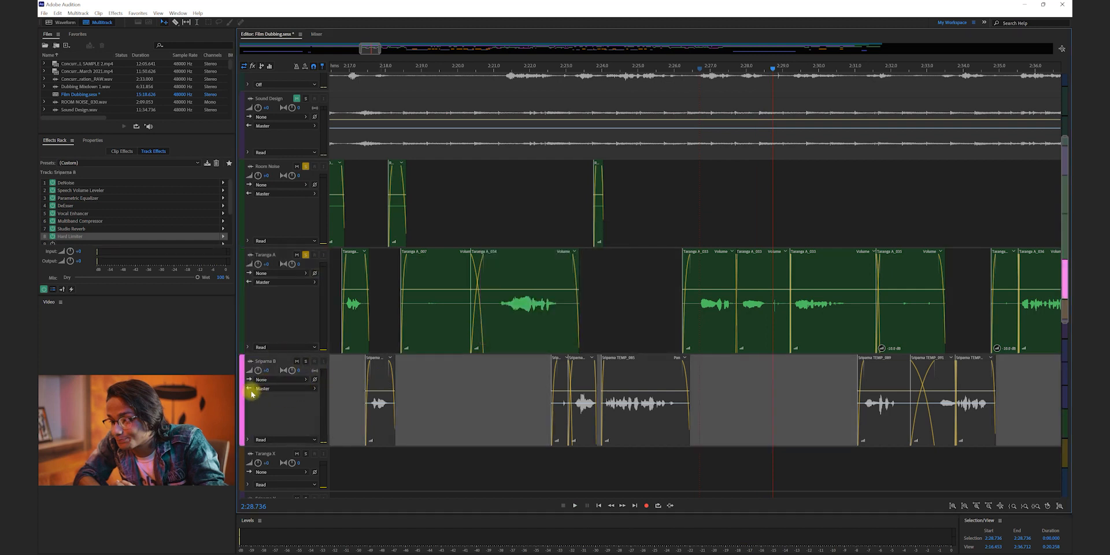
pyautogui.click(305, 361)
pyautogui.click(93, 183)
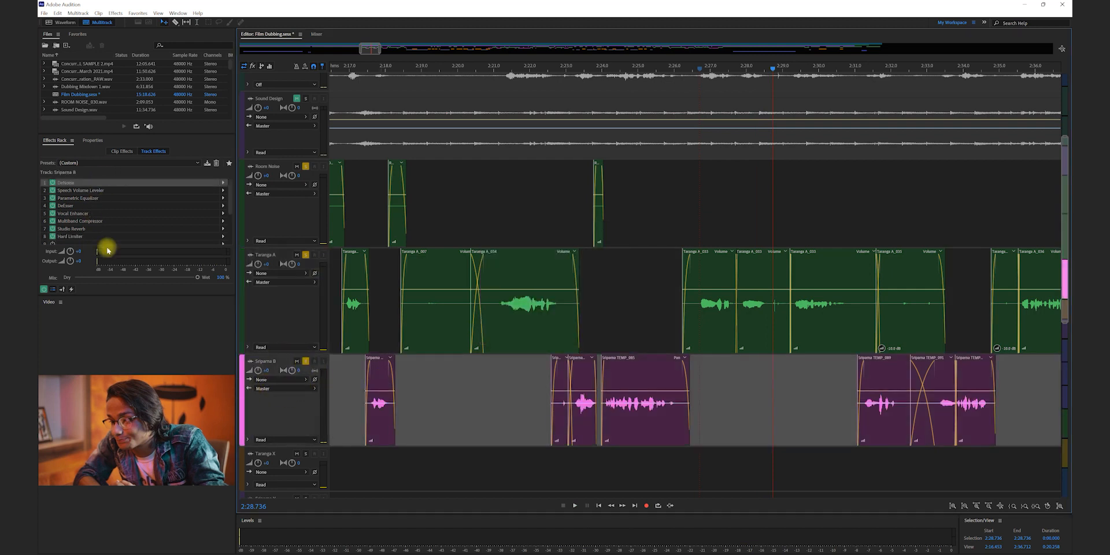
# Reduce the heights of the first and second dialogue tracks to fit more tracks in the session view.
pyautogui.click(306, 224)
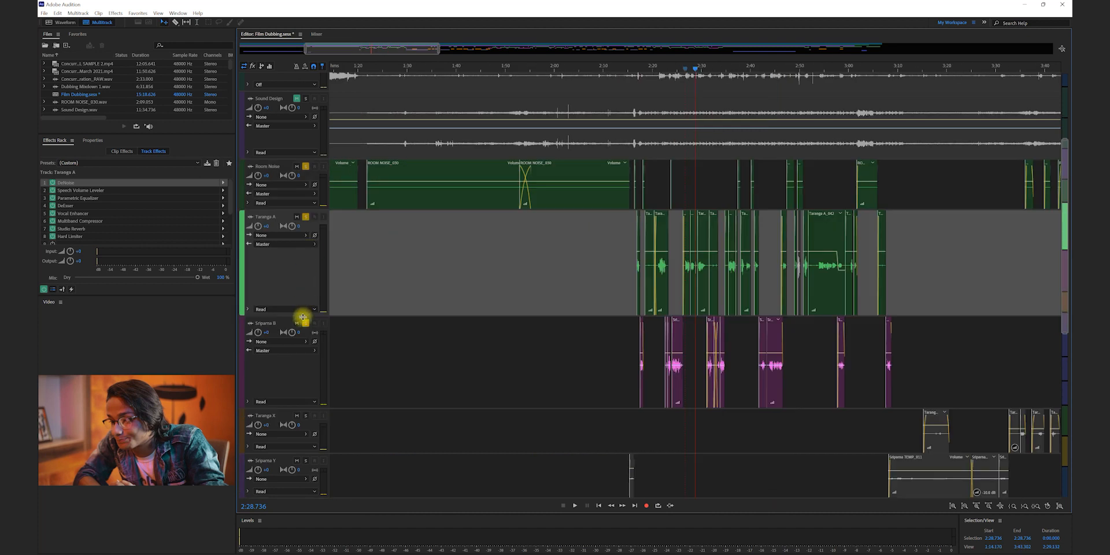
pyautogui.moveTo(303, 317); pyautogui.dragTo(314, 262)
pyautogui.moveTo(304, 354); pyautogui.dragTo(311, 317)
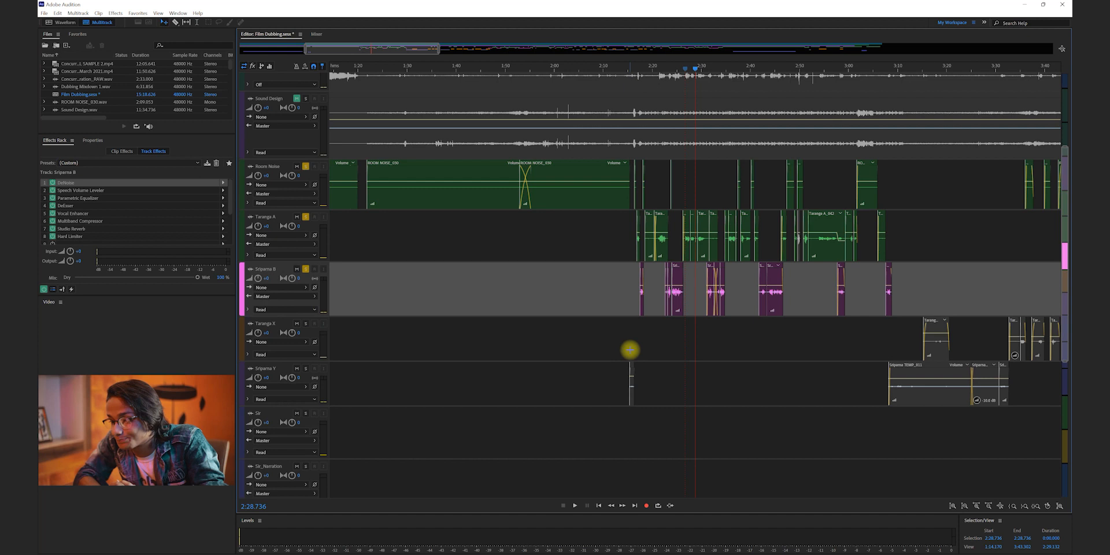
pyautogui.scroll(-5, 630, 352)
pyautogui.hscroll(3, 634, 356)
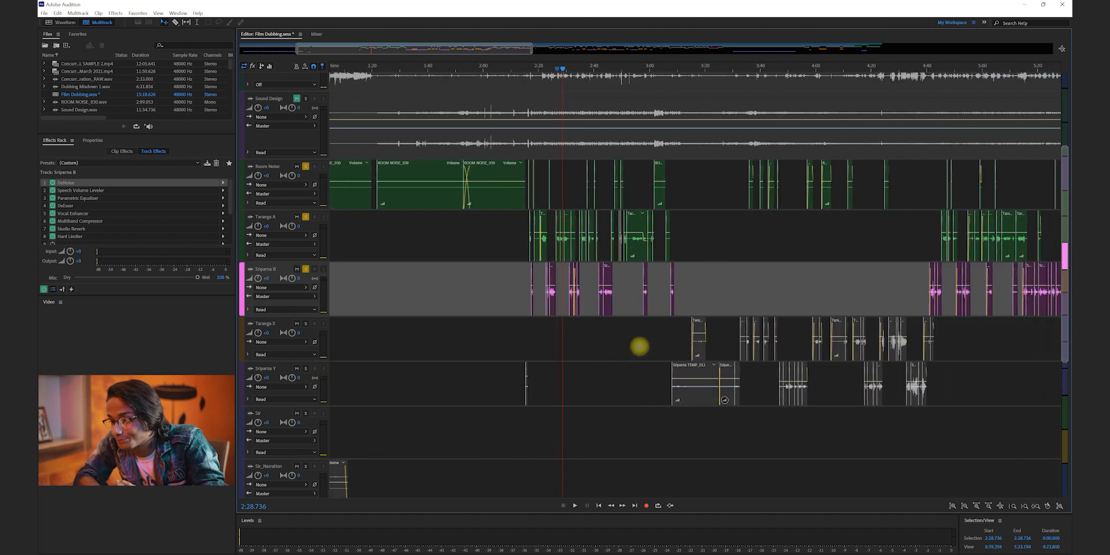
# Turn off solo on the two dialogue tracks and the Room Noise track.
pyautogui.click(305, 217)
pyautogui.click(306, 269)
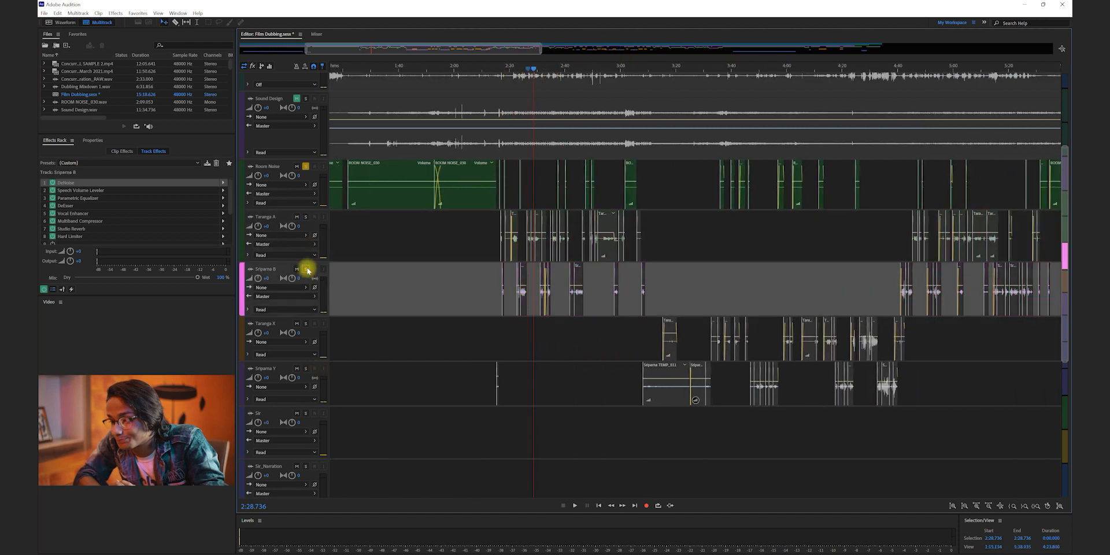
pyautogui.click(306, 167)
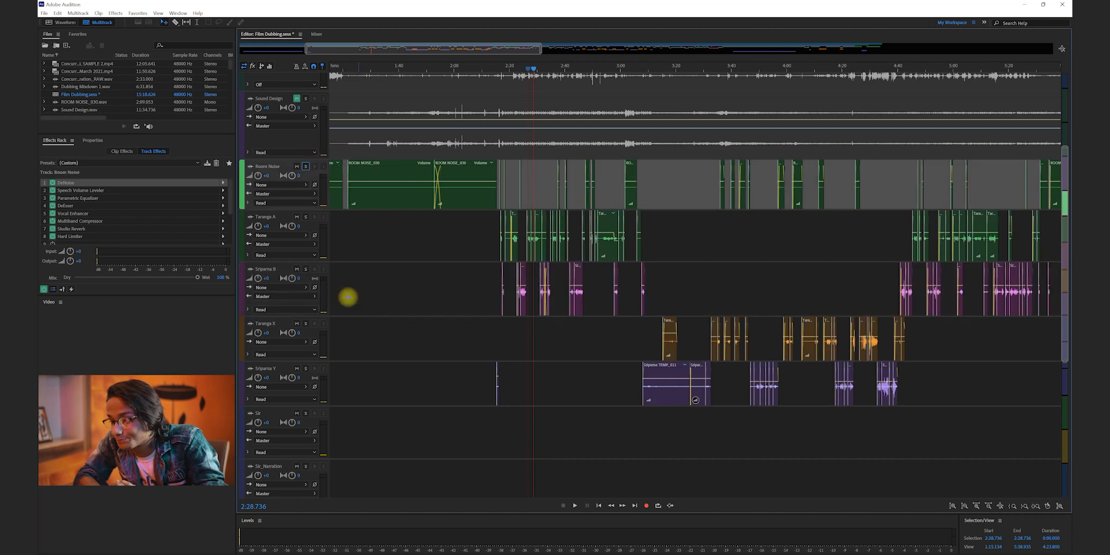
# Check the effects chains on the third and fourth dialogue tracks.
pyautogui.click(282, 325)
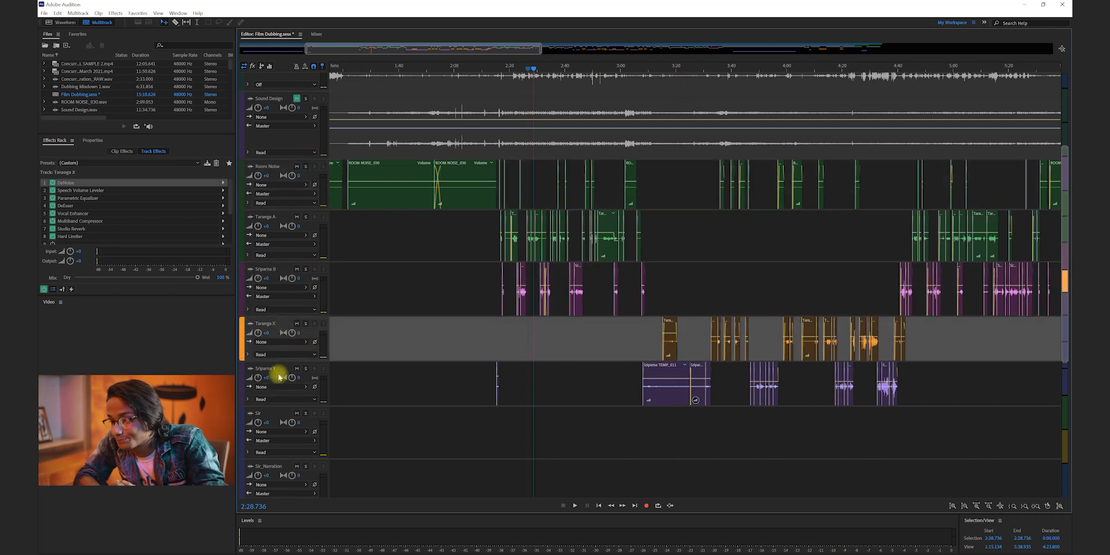
pyautogui.click(280, 372)
pyautogui.click(281, 321)
# Examine the third and fourth dialogue tracks' clips and the room noise clips from 3:16.978 to around 3:36.425.
pyautogui.click(668, 67)
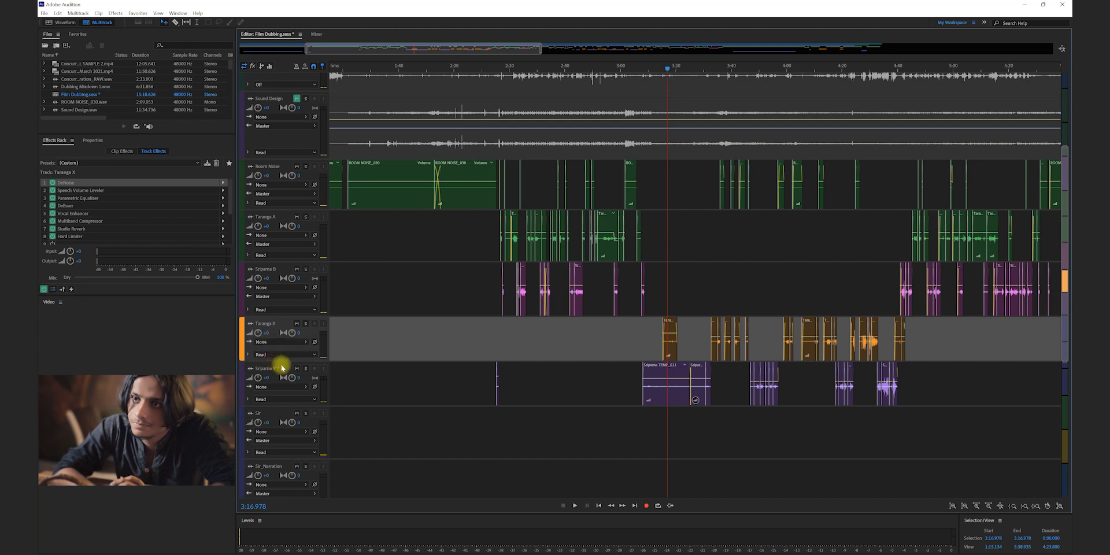
pyautogui.scroll(5, 706, 72)
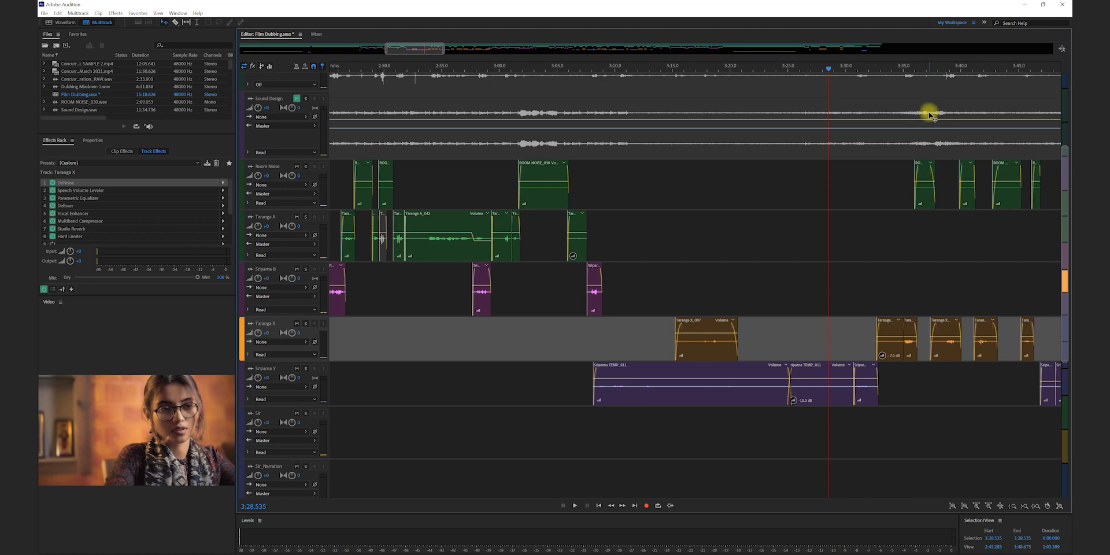
pyautogui.press('-')
pyautogui.click(717, 69)
pyautogui.press('=')
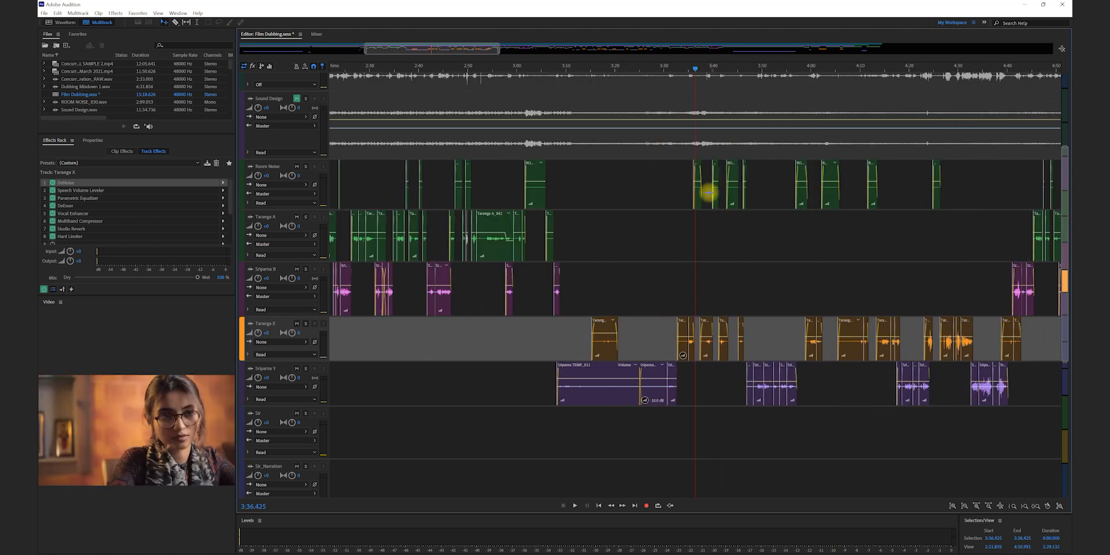
pyautogui.press('=')
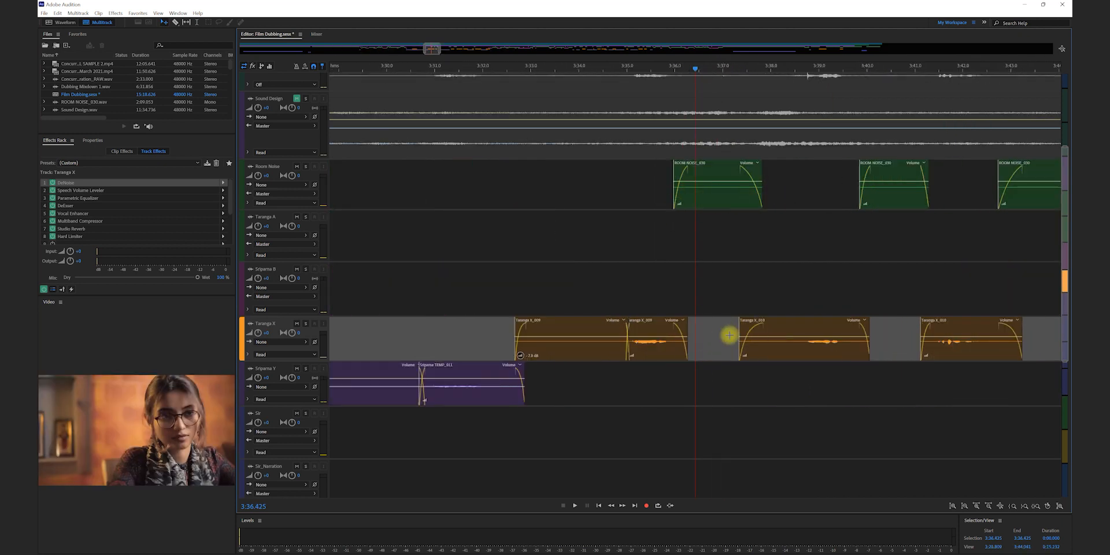
pyautogui.scroll(-5, 335, 64)
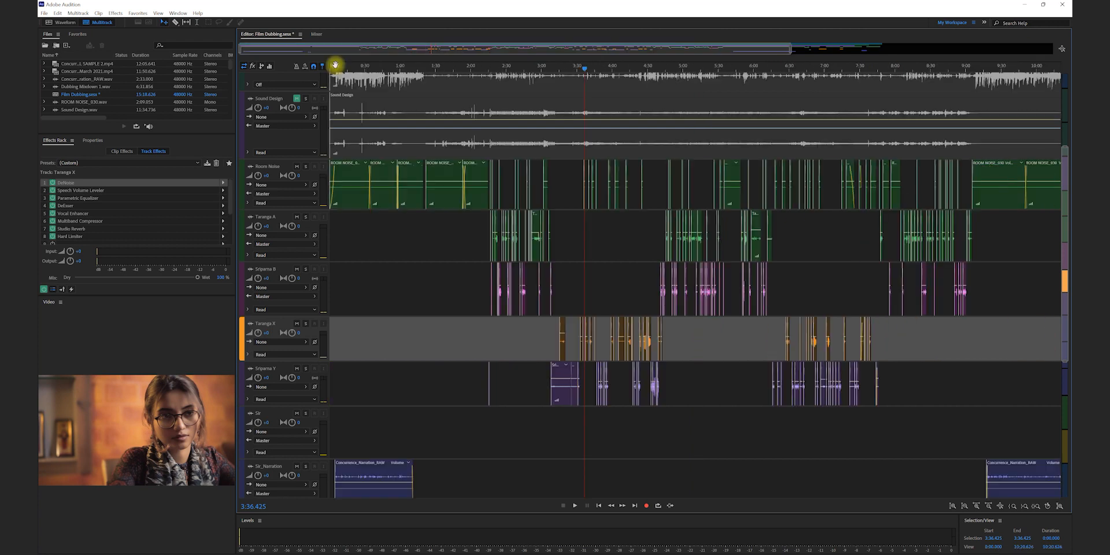
# Select the narration track, play its opening clip from 0:05.204, and review the track's effects chain.
pyautogui.moveTo(328, 72); pyautogui.dragTo(518, 105)
pyautogui.scroll(-5, 328, 119)
pyautogui.click(336, 70)
pyautogui.scroll(11, 365, 228)
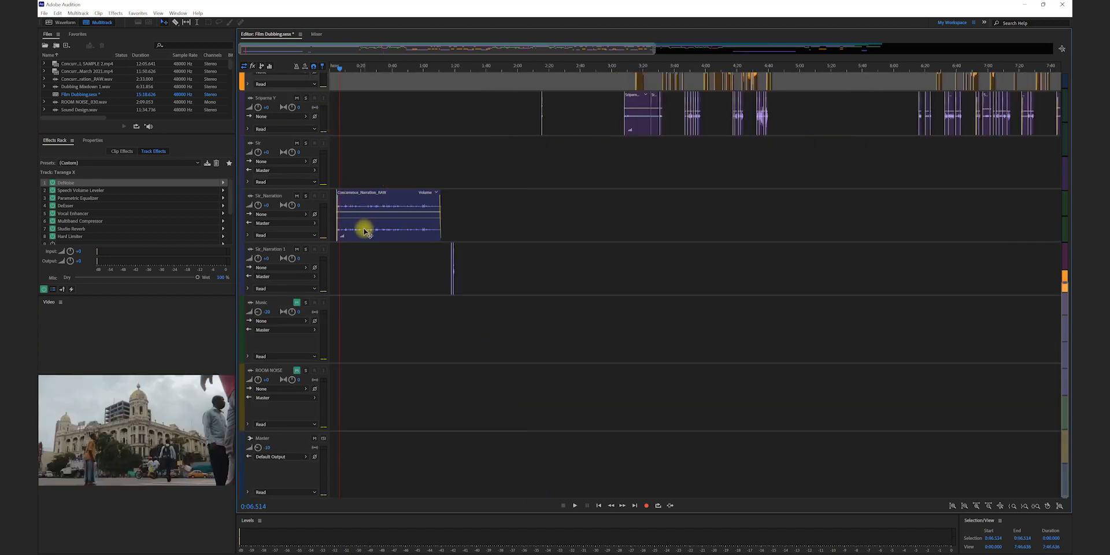
pyautogui.click(366, 228)
pyautogui.press('space')
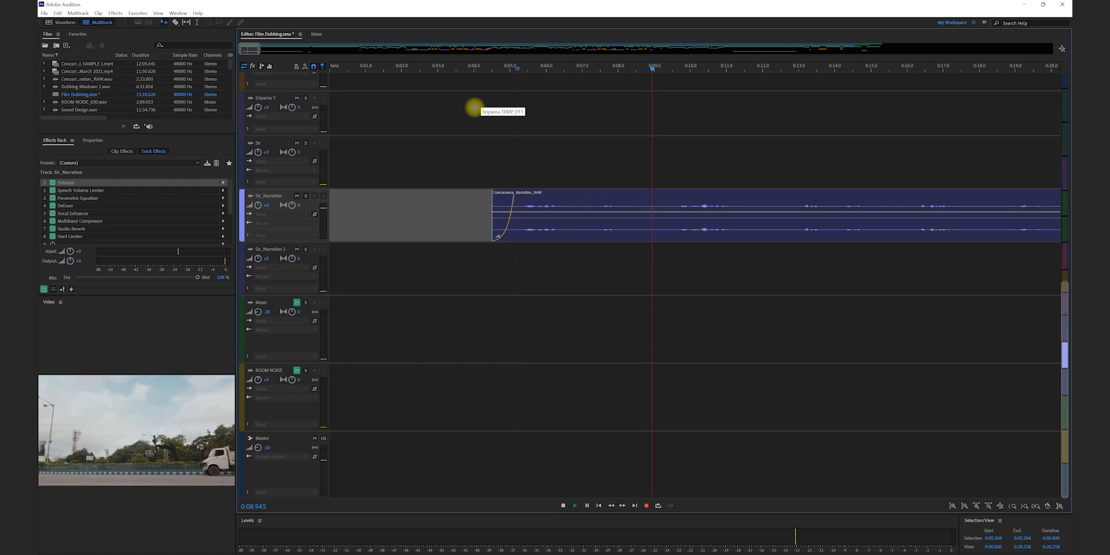
pyautogui.press('space')
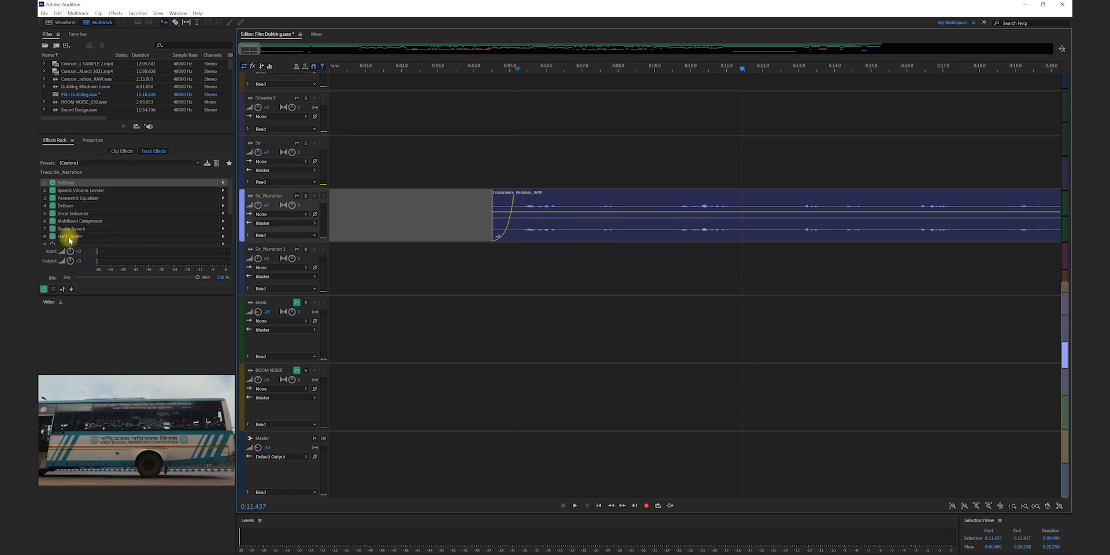
pyautogui.press('\\')
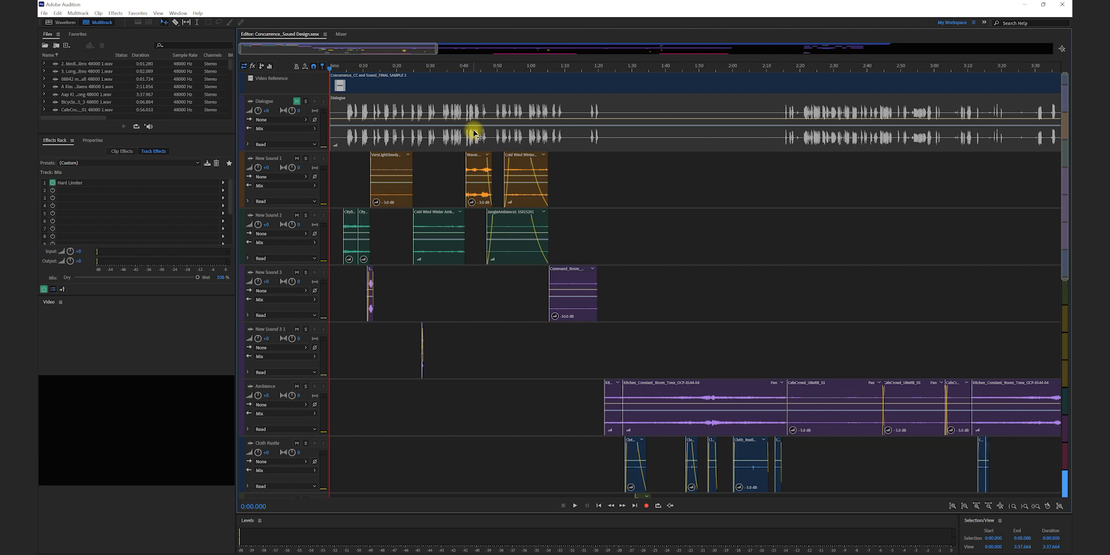
# Examine the sound design session's opening ambience and effect clips, including the long whoosh clip around 0:12.490.
pyautogui.scroll(5, 404, 88)
pyautogui.moveTo(381, 70); pyautogui.dragTo(949, 59)
pyautogui.press('-')
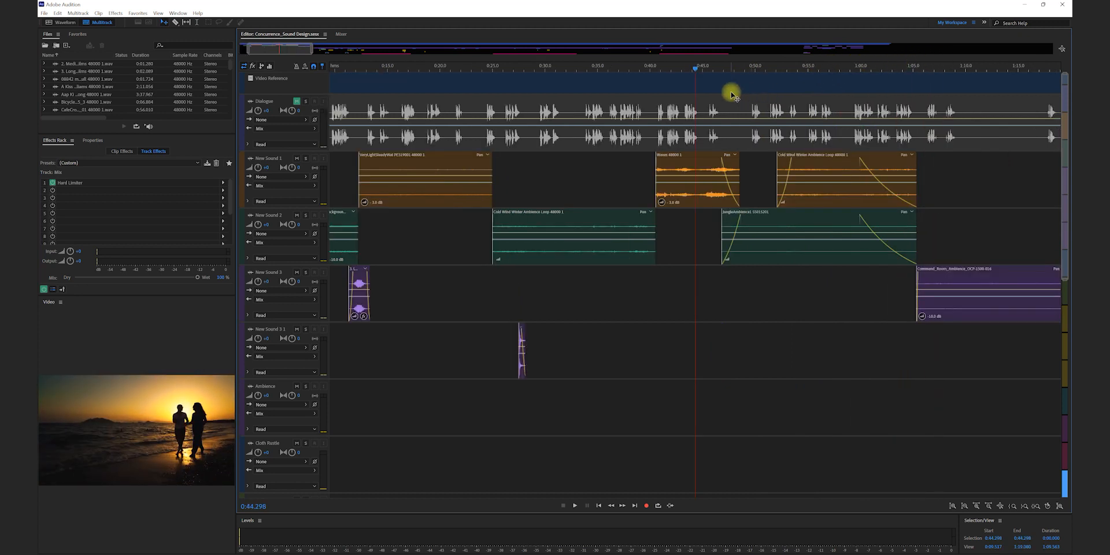
pyautogui.moveTo(366, 67); pyautogui.dragTo(416, 67)
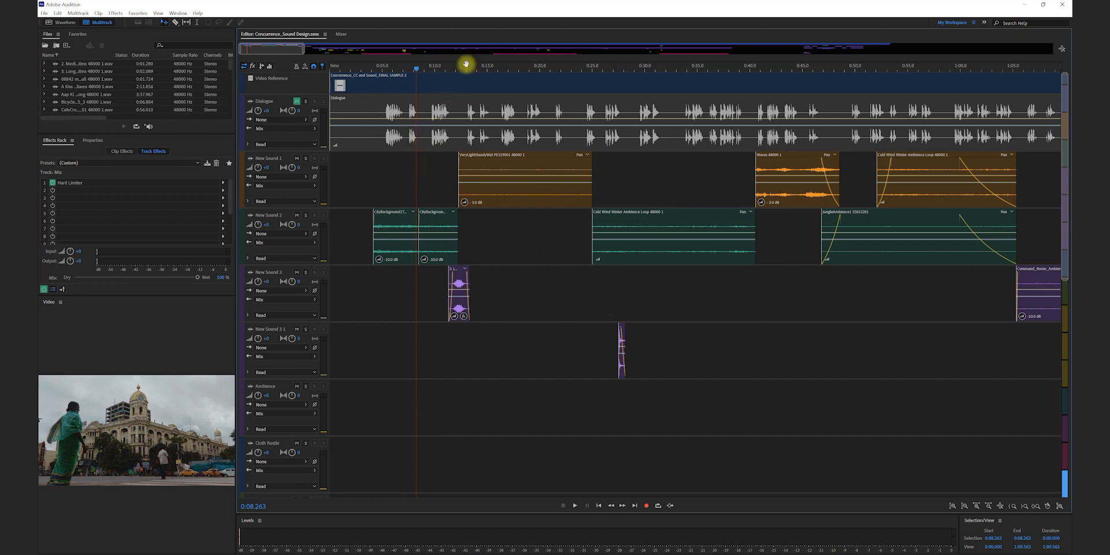
pyautogui.moveTo(476, 73); pyautogui.dragTo(461, 93)
pyautogui.scroll(4, 456, 303)
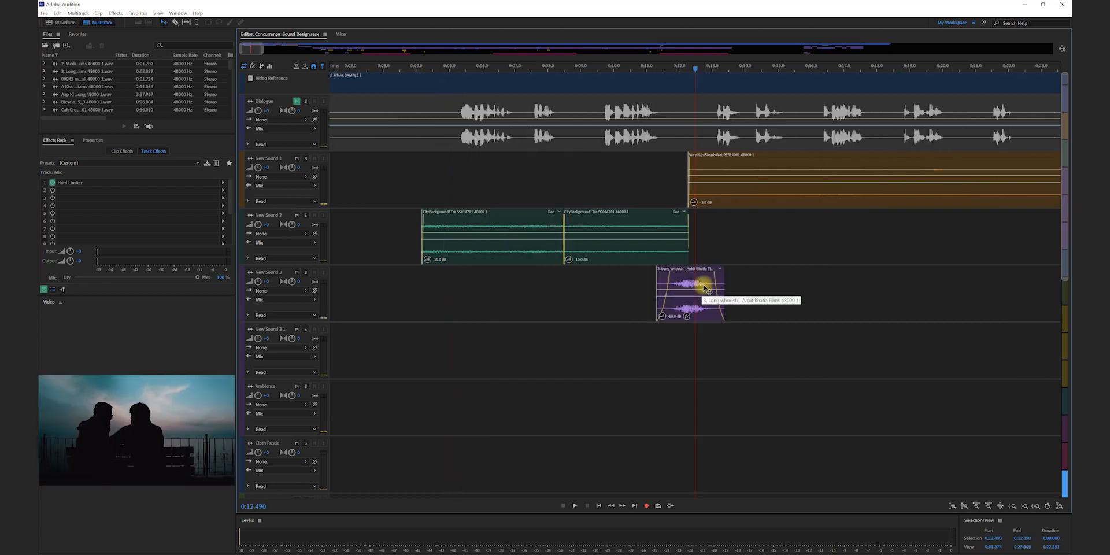
# Scrub past the long whoosh and rain clips to the short effect clip on New Sound 3 1 at 0:27.640.
pyautogui.scroll(-2, 710, 282)
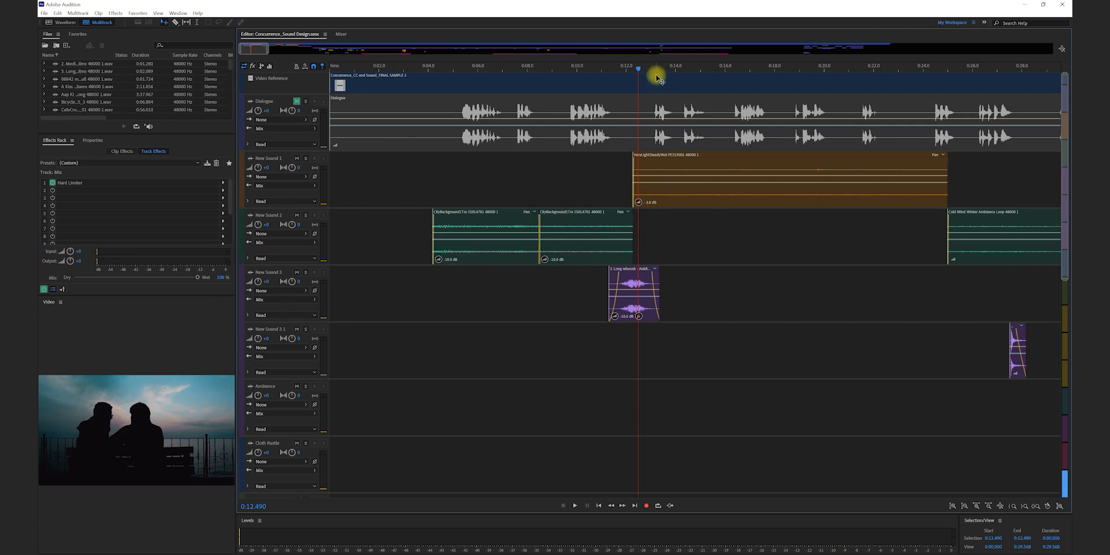
pyautogui.moveTo(656, 67); pyautogui.dragTo(949, 64)
pyautogui.hscroll(3, 803, 274)
pyautogui.moveTo(767, 70); pyautogui.dragTo(823, 68)
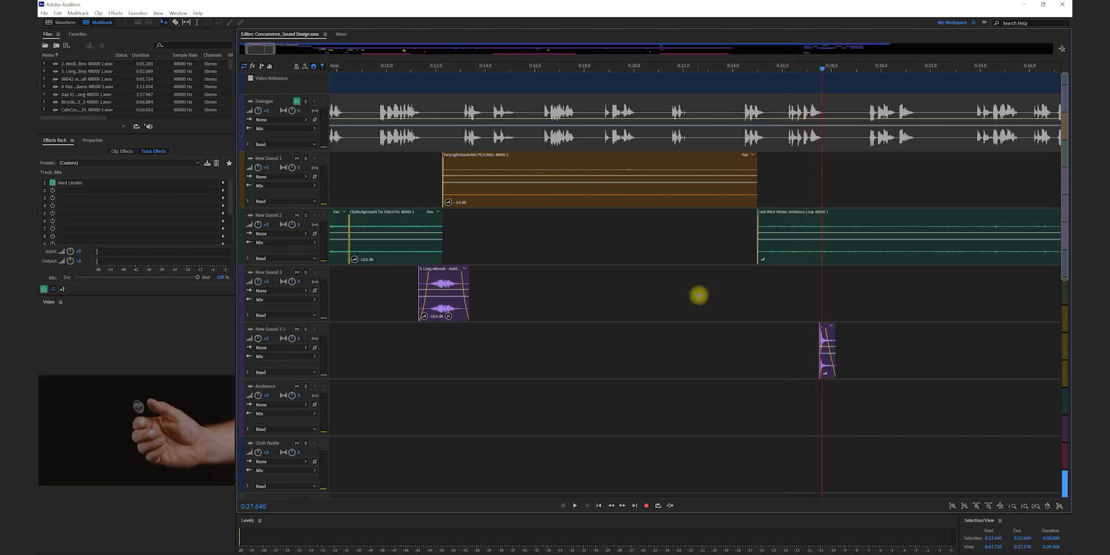
# Play the sound design mix from 0:03.893 through the city background, long whoosh, light rain and cold wind clips.
pyautogui.hscroll(-3, 699, 295)
pyautogui.press('-')
pyautogui.hscroll(-3, 585, 193)
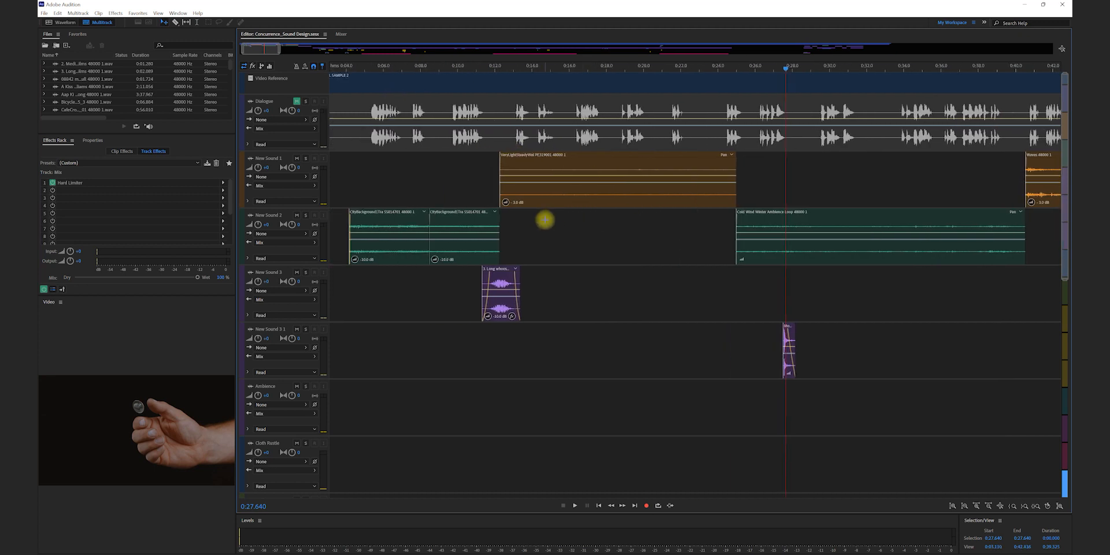
pyautogui.hscroll(-3, 544, 220)
pyautogui.click(388, 67)
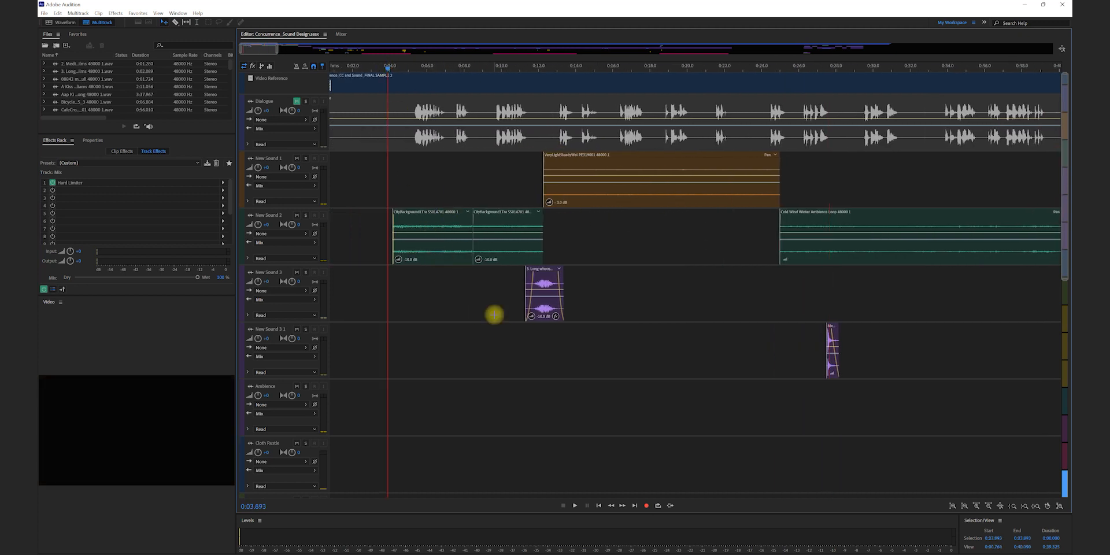
pyautogui.press('space')
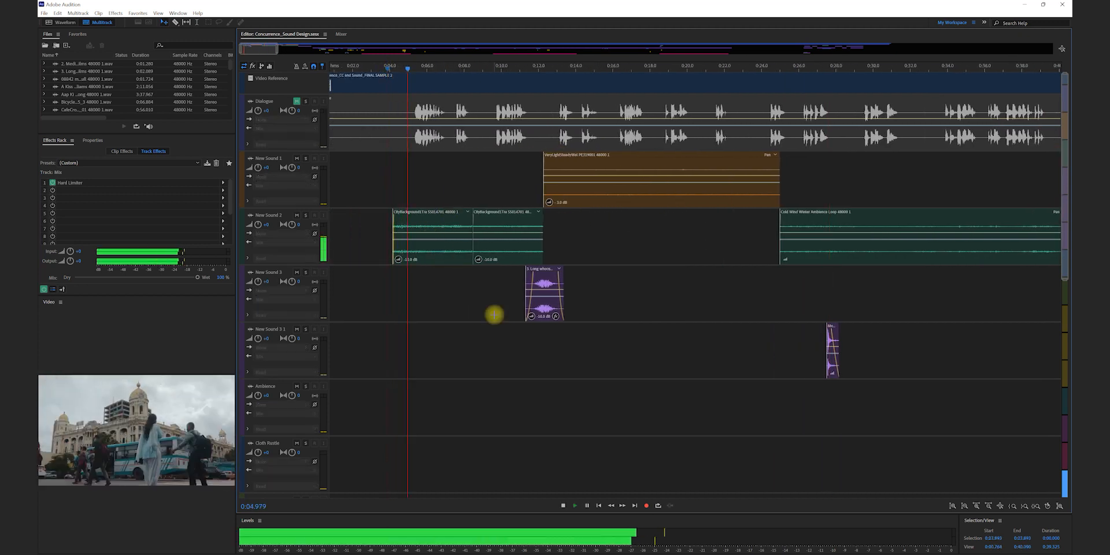
pyautogui.press('=')
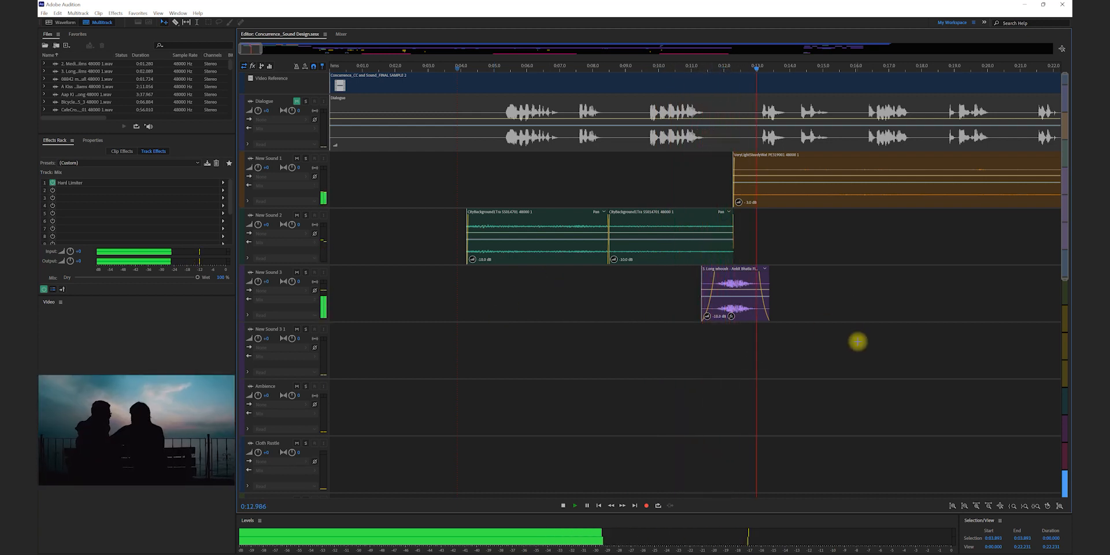
pyautogui.moveTo(248, 45); pyautogui.dragTo(266, 50)
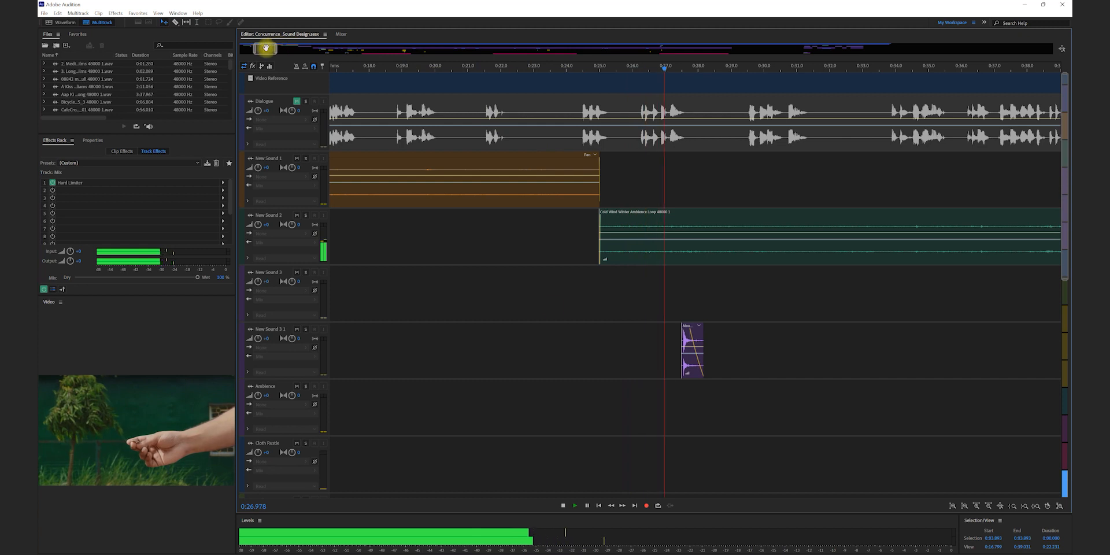
pyautogui.moveTo(262, 48)
pyautogui.mouseDown()
pyautogui.moveTo(285, 46)
pyautogui.moveTo(275, 57)
pyautogui.mouseUp()
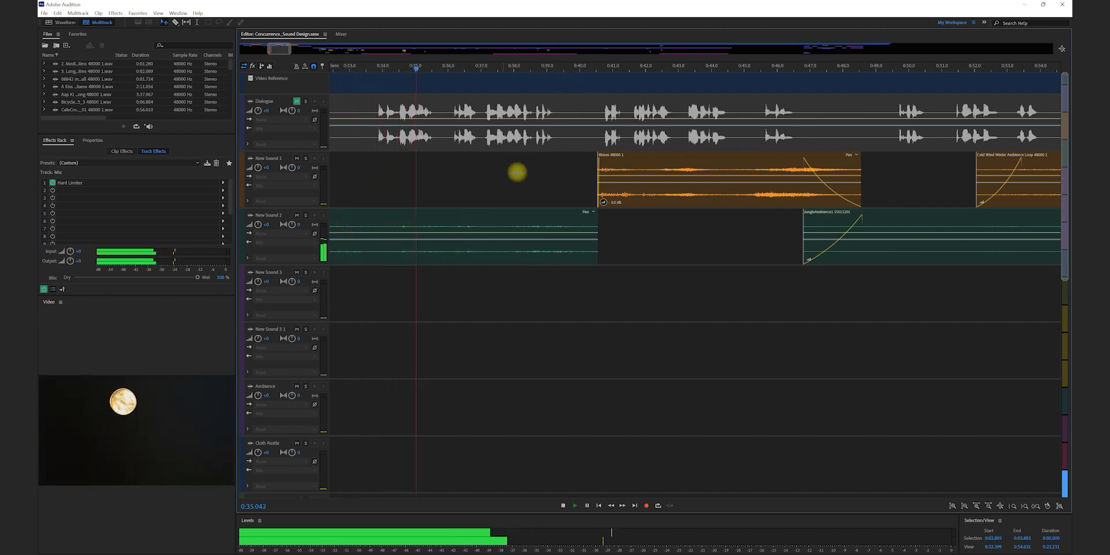
pyautogui.press('space')
# Play the crossfading wind and jungle ambiences from 0:39.711 and continue through the command room ambience to 1:10.670.
pyautogui.moveTo(485, 72); pyautogui.dragTo(938, 71)
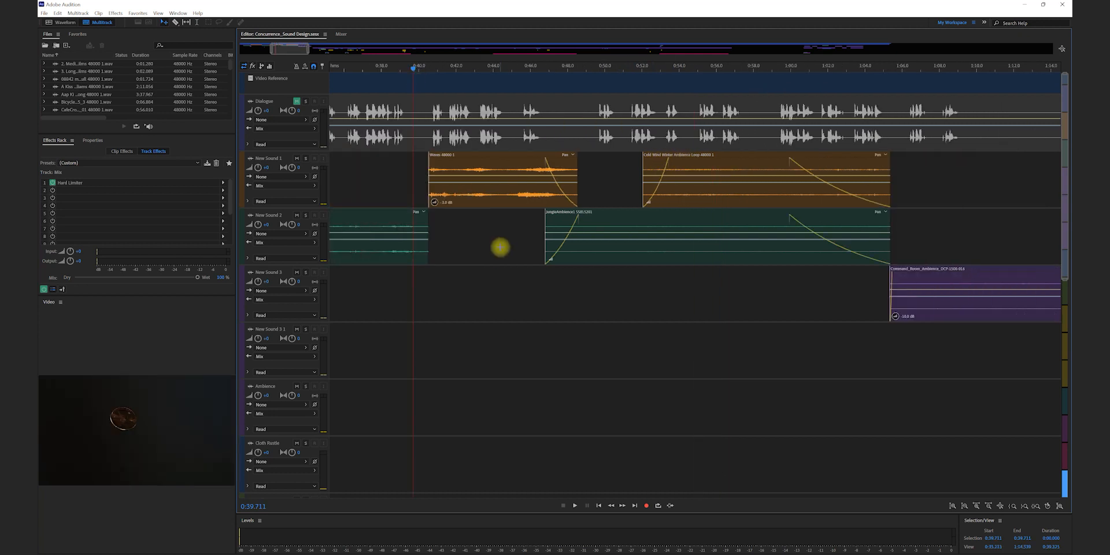
pyautogui.press('space')
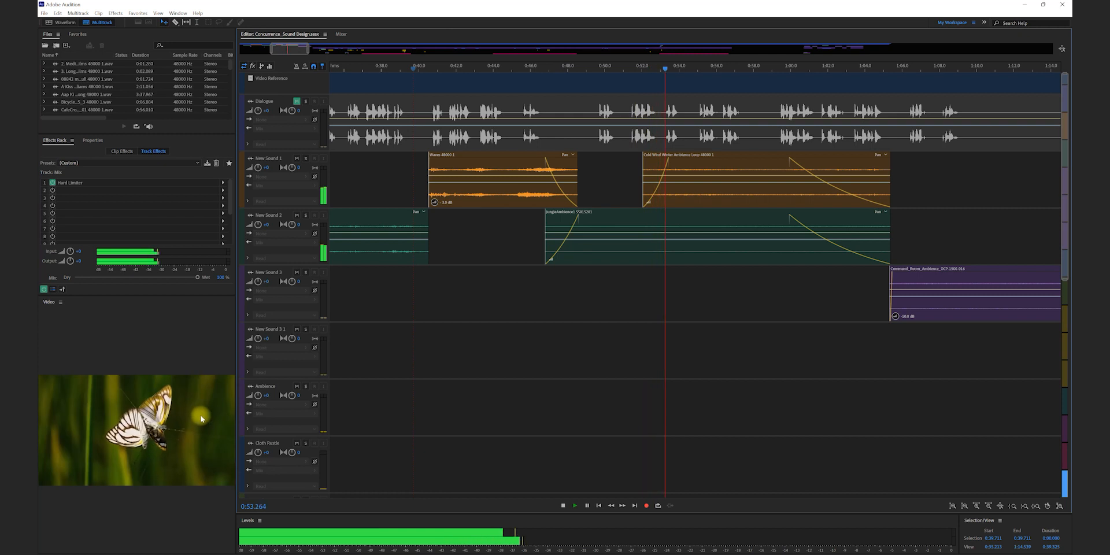
pyautogui.hscroll(4, 639, 423)
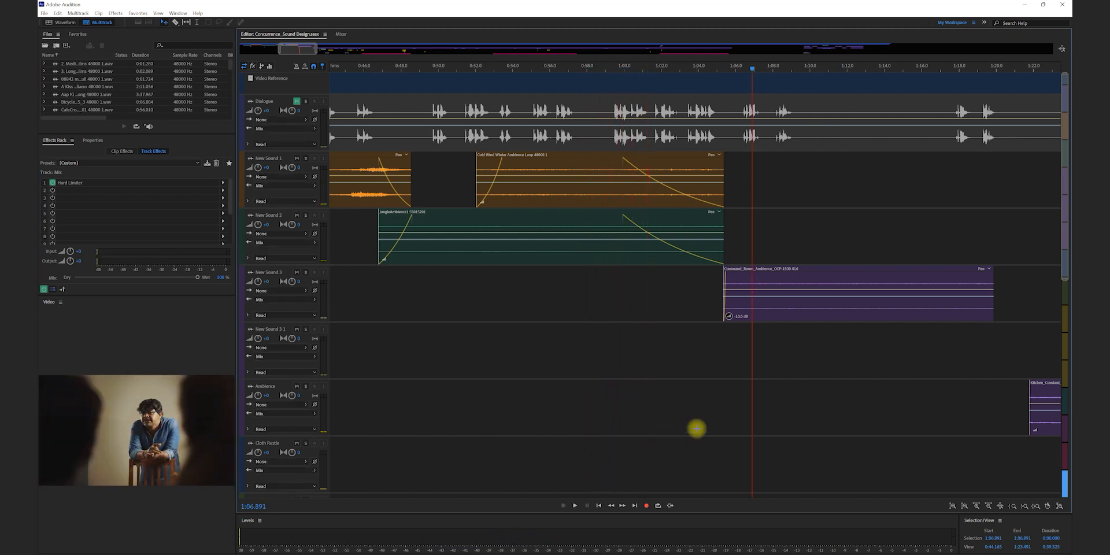
pyautogui.press('space')
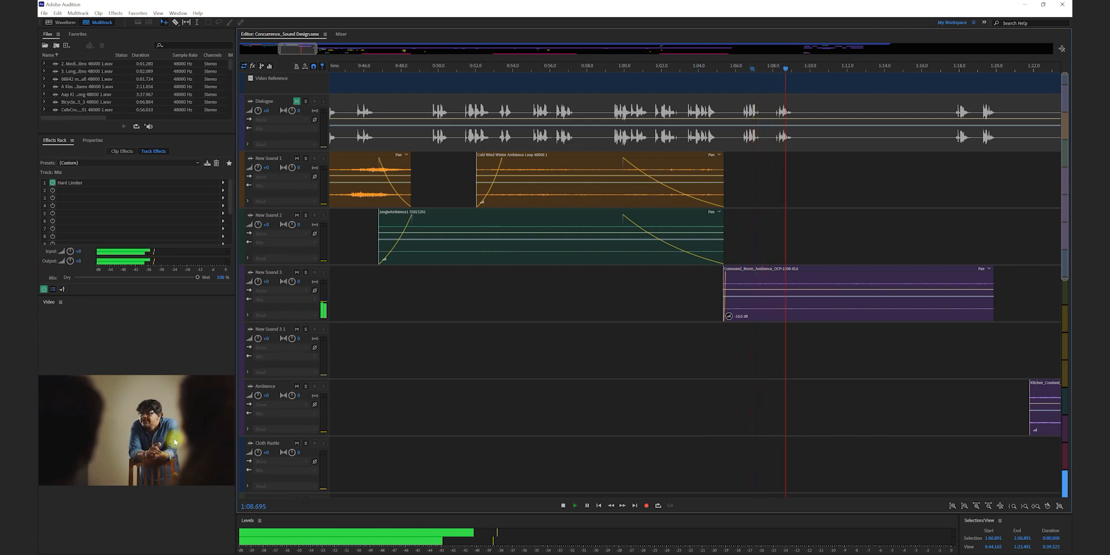
pyautogui.press('space')
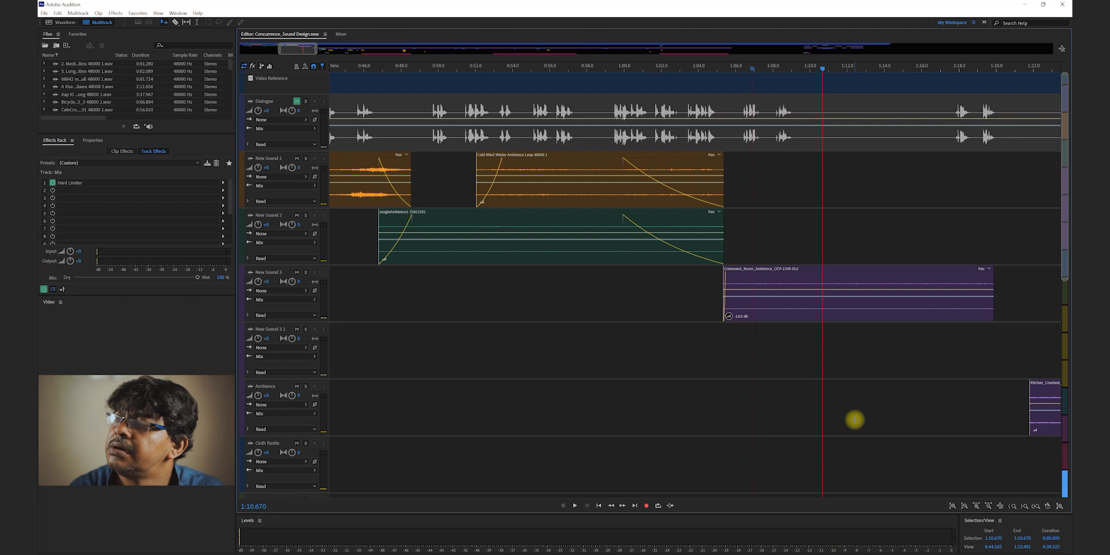
# Play the kitchen room tone on the Ambience track from 1:22.190 up to the first cloth rustle clip.
pyautogui.moveTo(301, 47); pyautogui.dragTo(330, 46)
pyautogui.click(423, 70)
pyautogui.moveTo(428, 69); pyautogui.dragTo(433, 68)
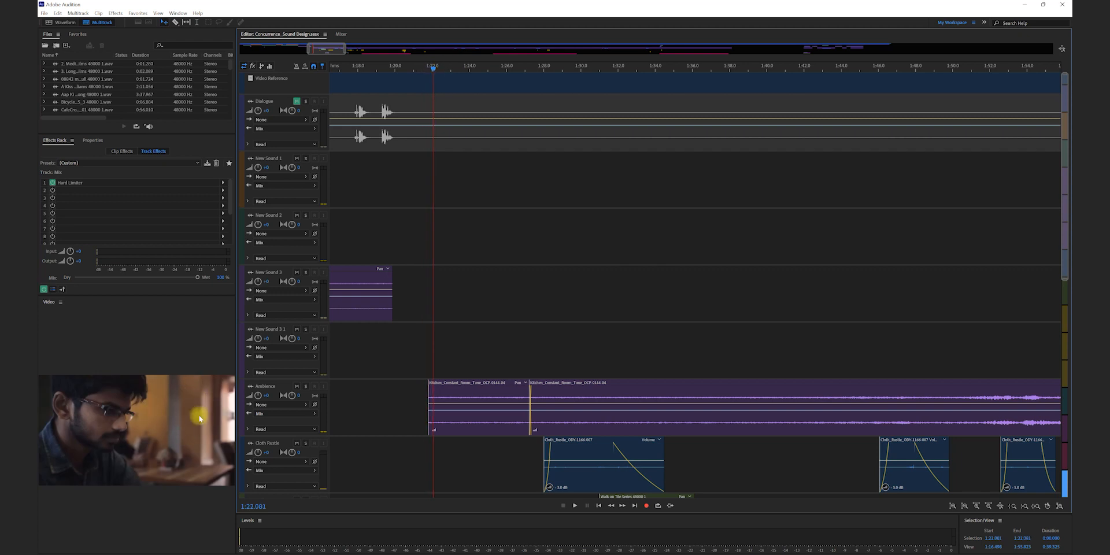
pyautogui.scroll(-5, 471, 399)
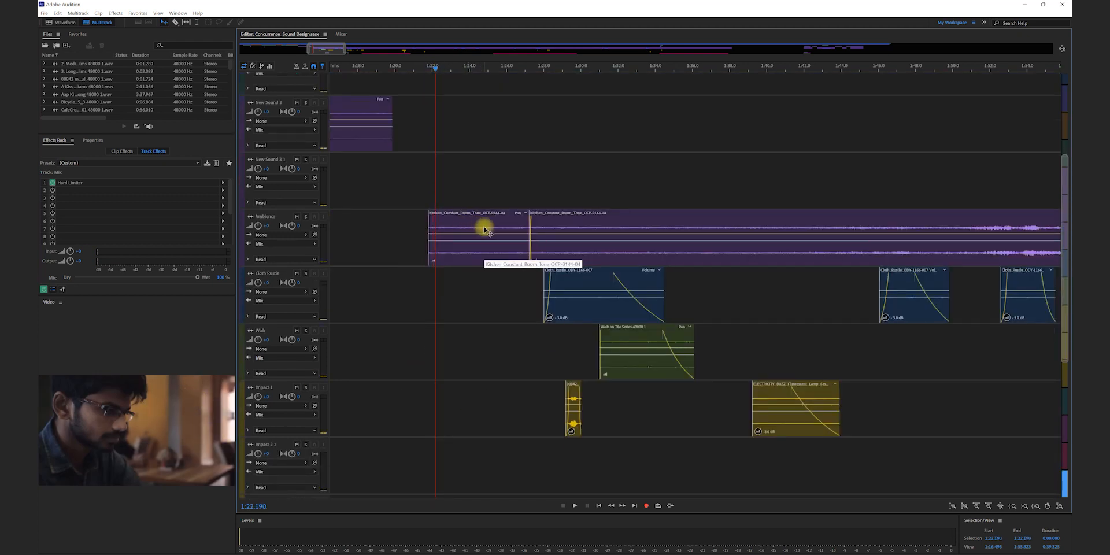
pyautogui.press('space')
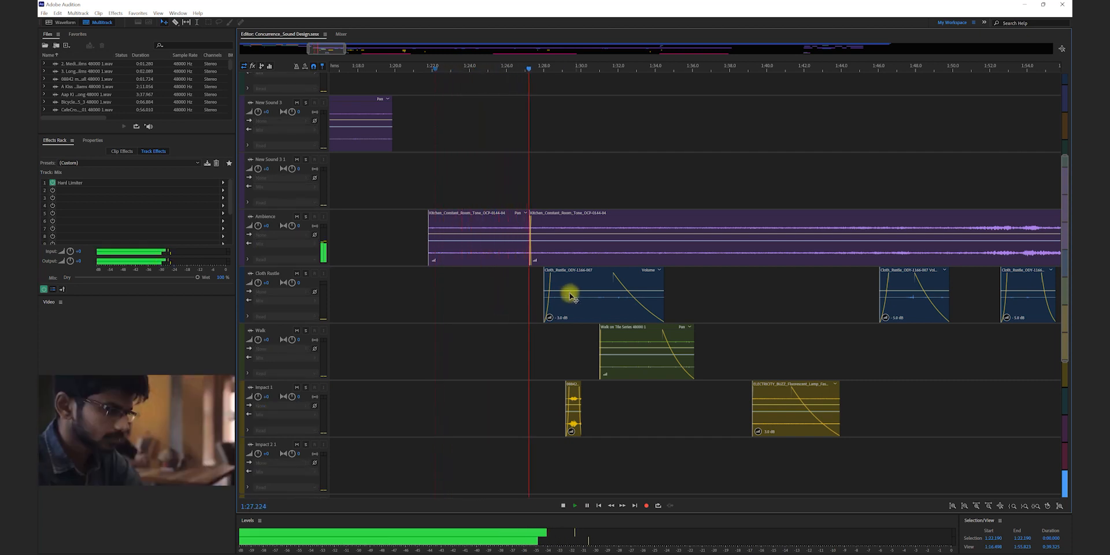
pyautogui.press('space')
# Play the layered cloth rustle and first impact clips from 1:28.051, and replay them from 1:28.737.
pyautogui.press('=')
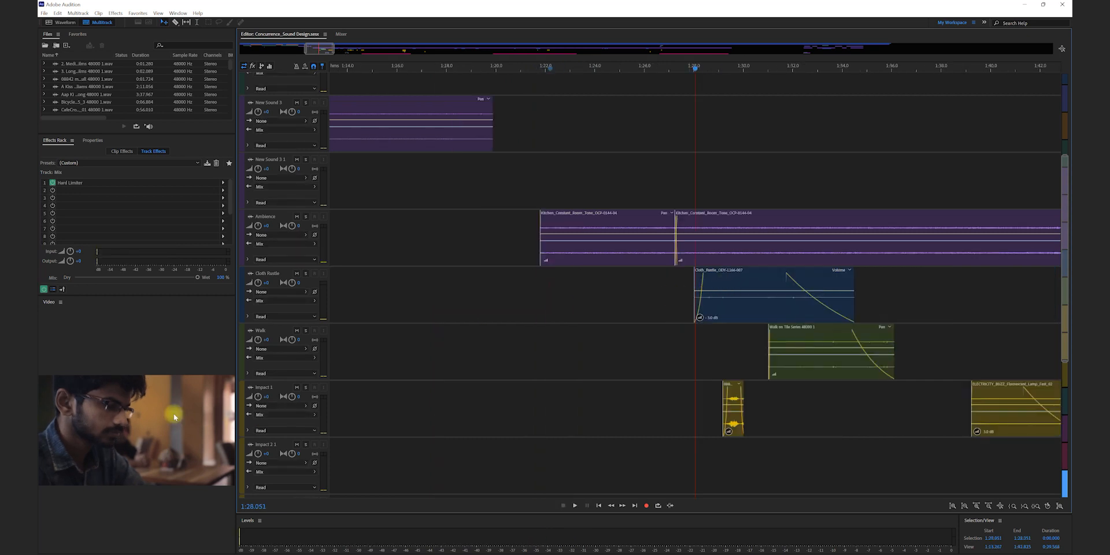
pyautogui.press('space')
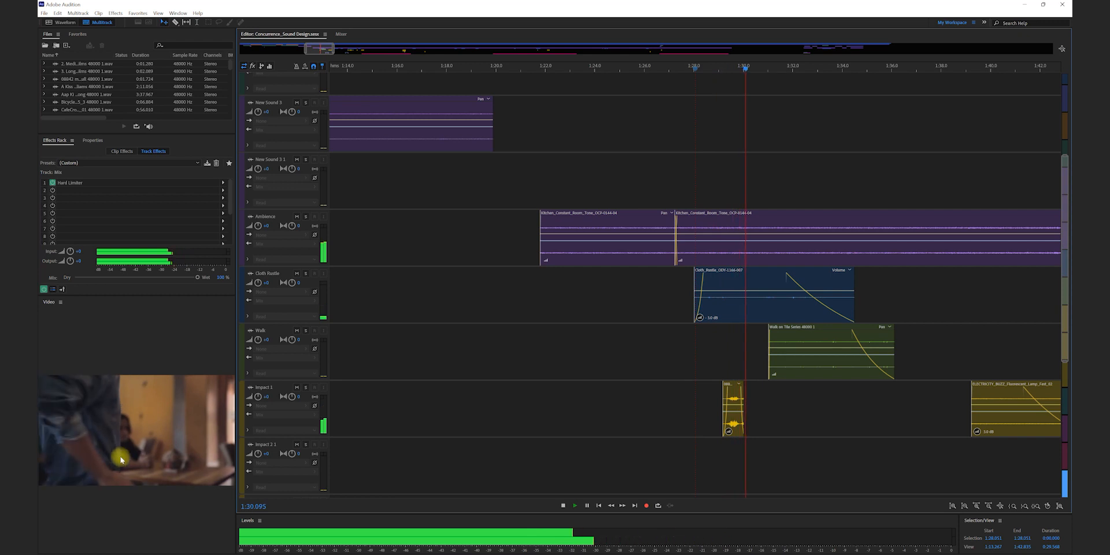
pyautogui.press('space')
pyautogui.click(732, 73)
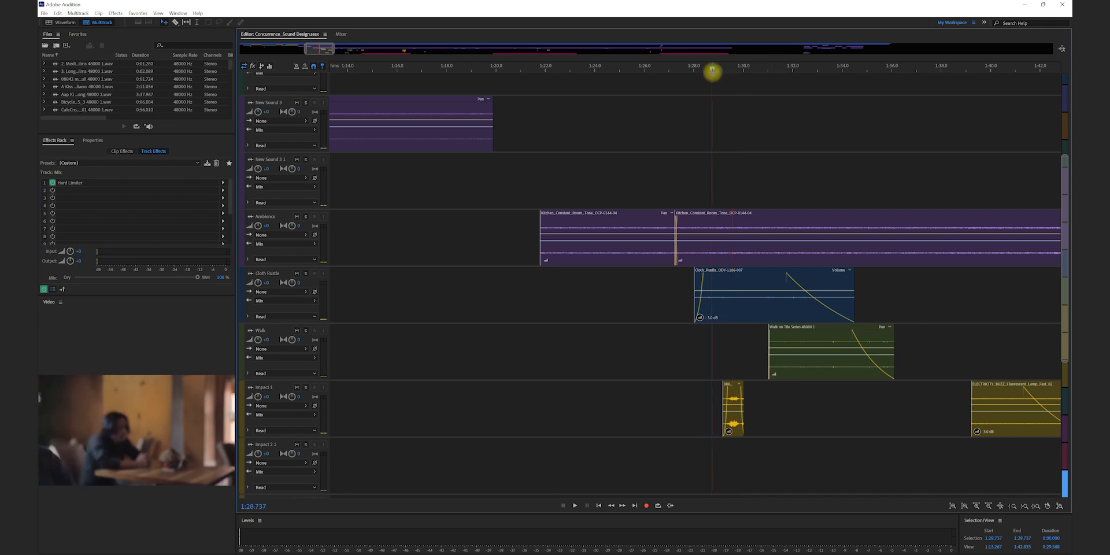
pyautogui.press('space')
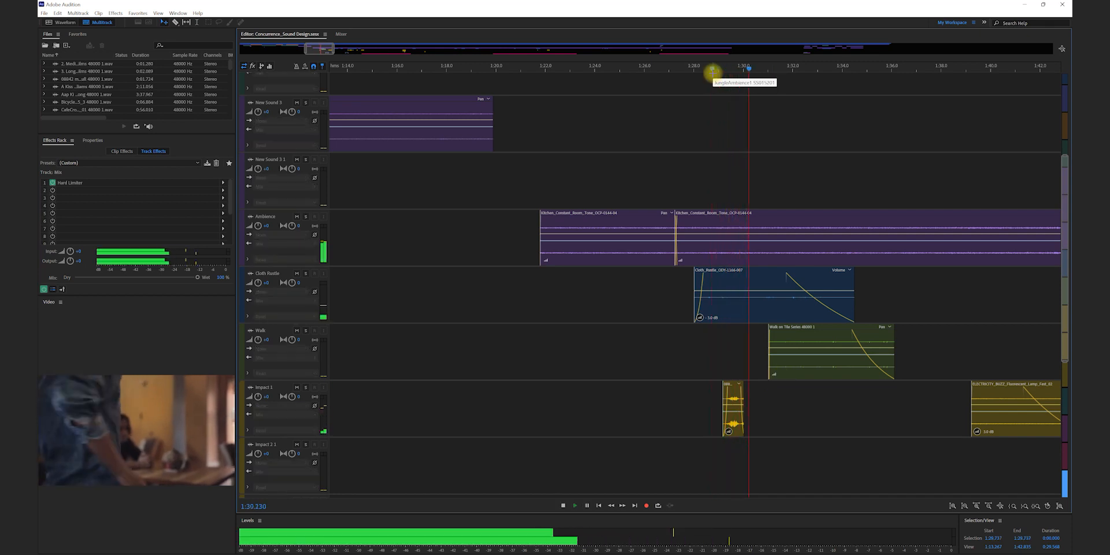
pyautogui.press('space')
# Solo the Cloth Rustle track, play its first clip from 1:28.084, and turn the solo off.
pyautogui.click(306, 273)
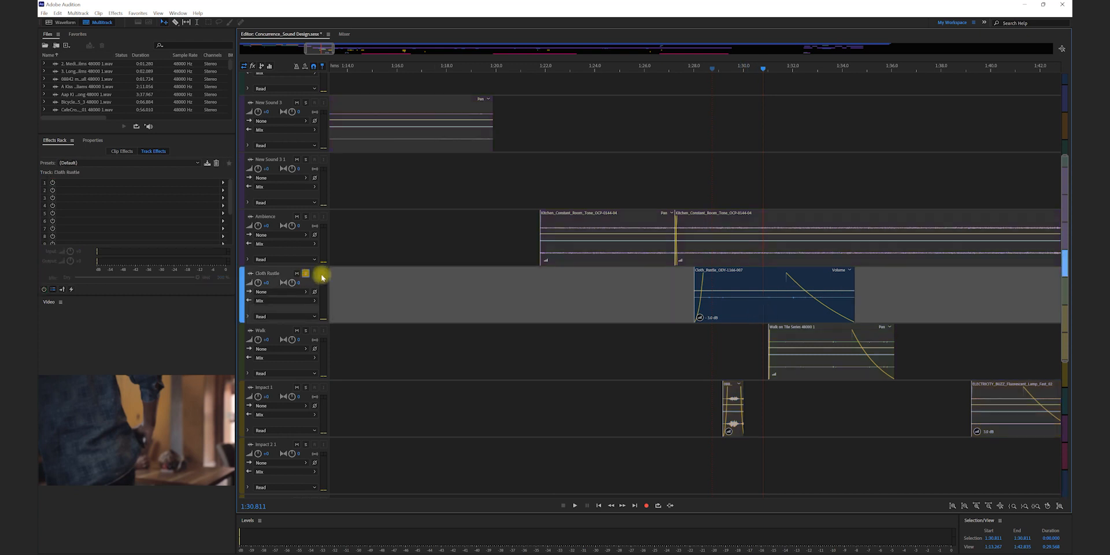
pyautogui.click(695, 68)
pyautogui.press('space')
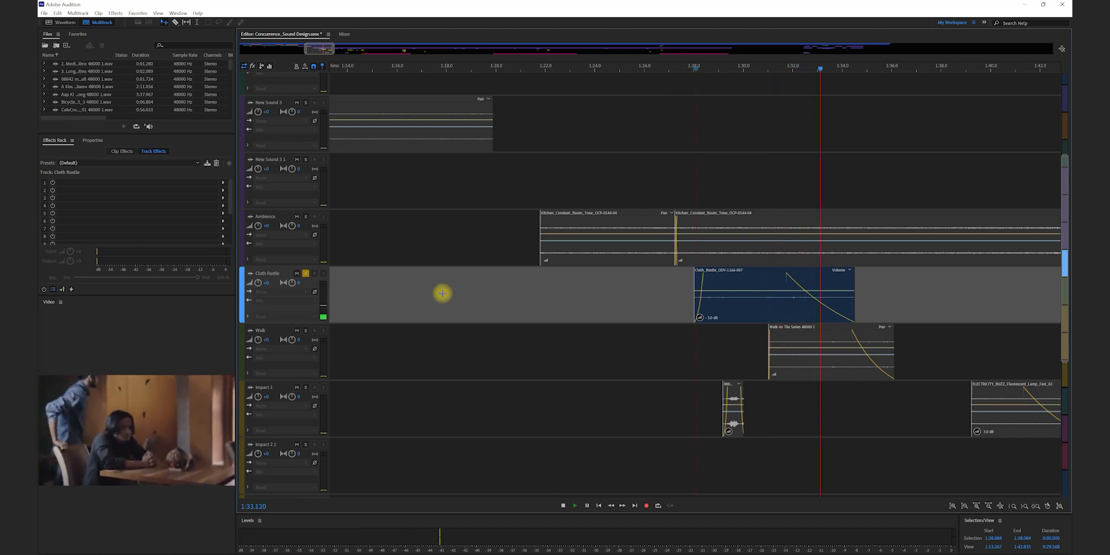
pyautogui.press('space')
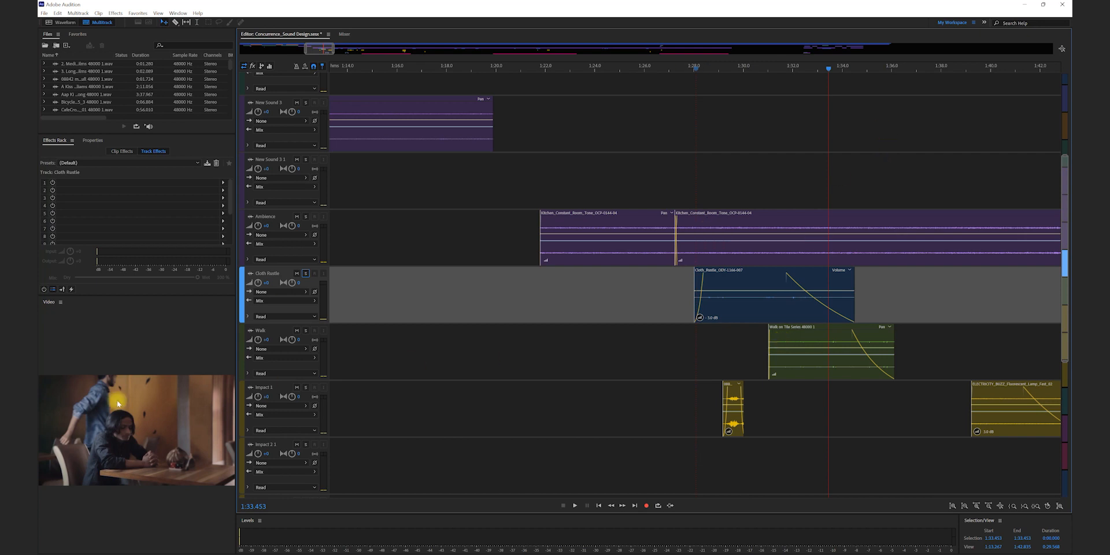
# Select the Walk on Tile clip and play the footsteps section from 1:30.681.
pyautogui.click(800, 359)
pyautogui.click(760, 67)
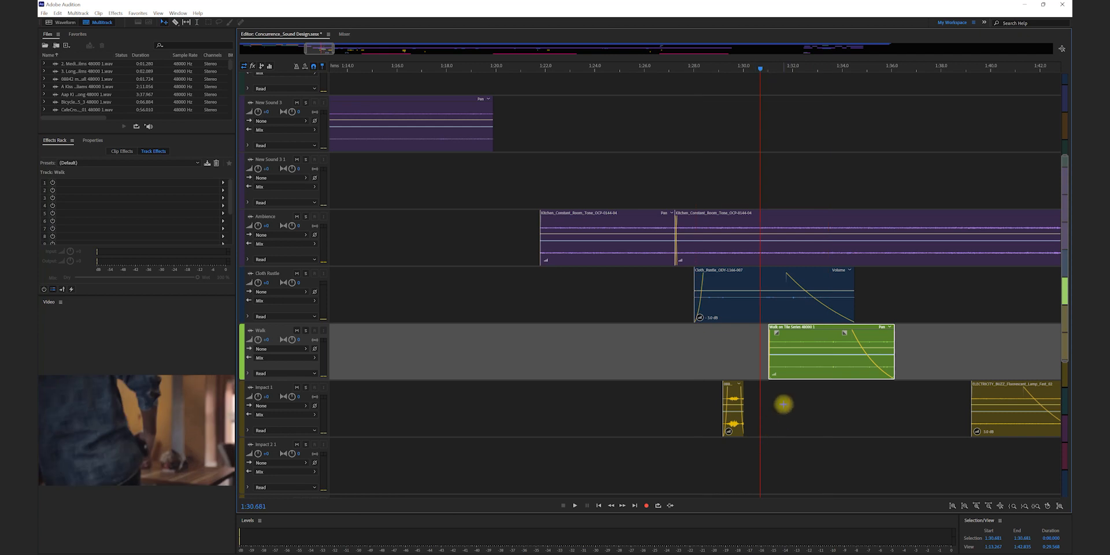
pyautogui.press('space')
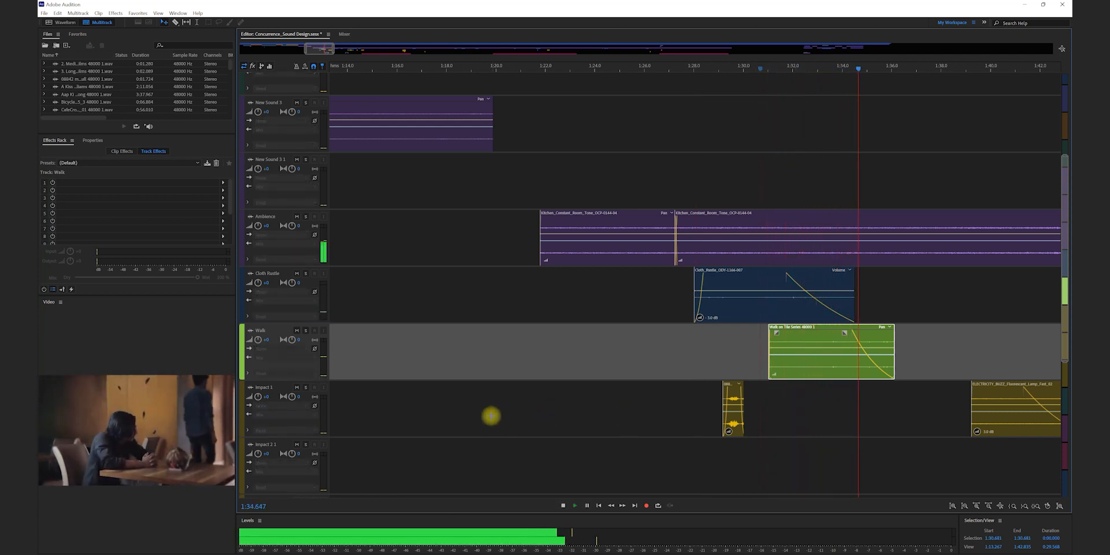
pyautogui.press('space')
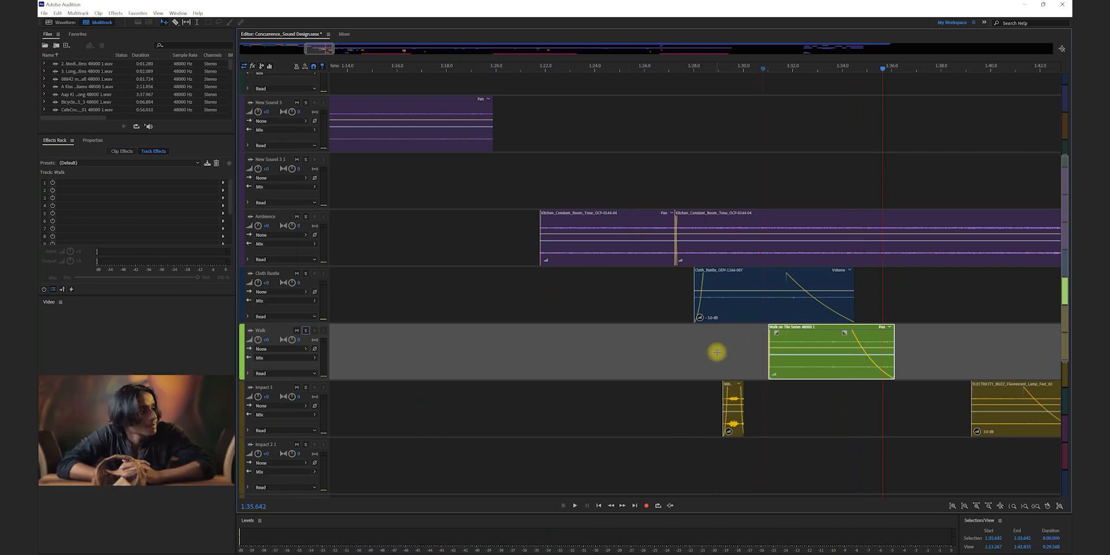
# Play the fluorescent lamp buzz section on the Impact 1 track, replaying it from 1:37.412.
pyautogui.press('space')
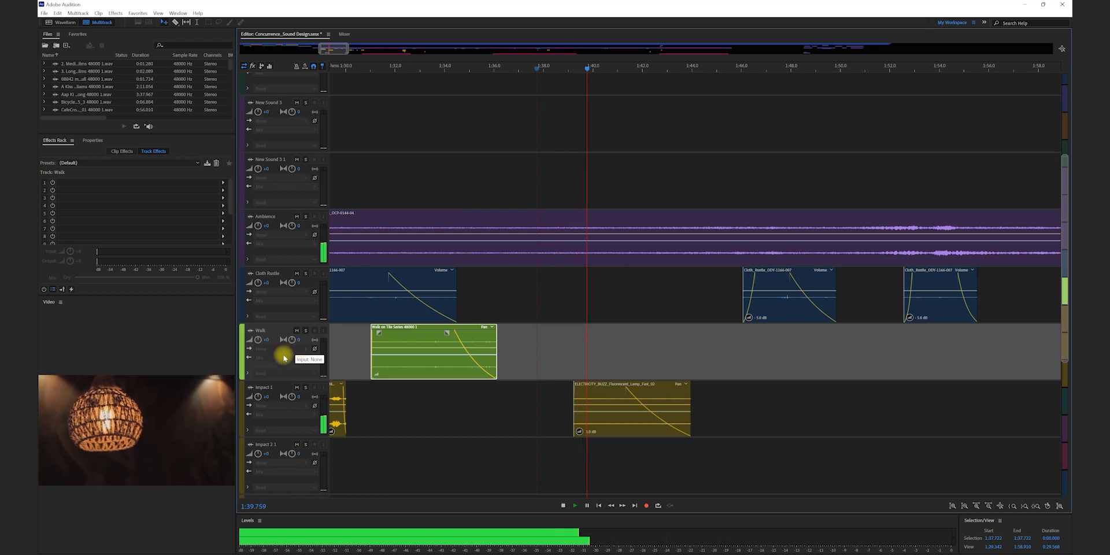
pyautogui.press('space')
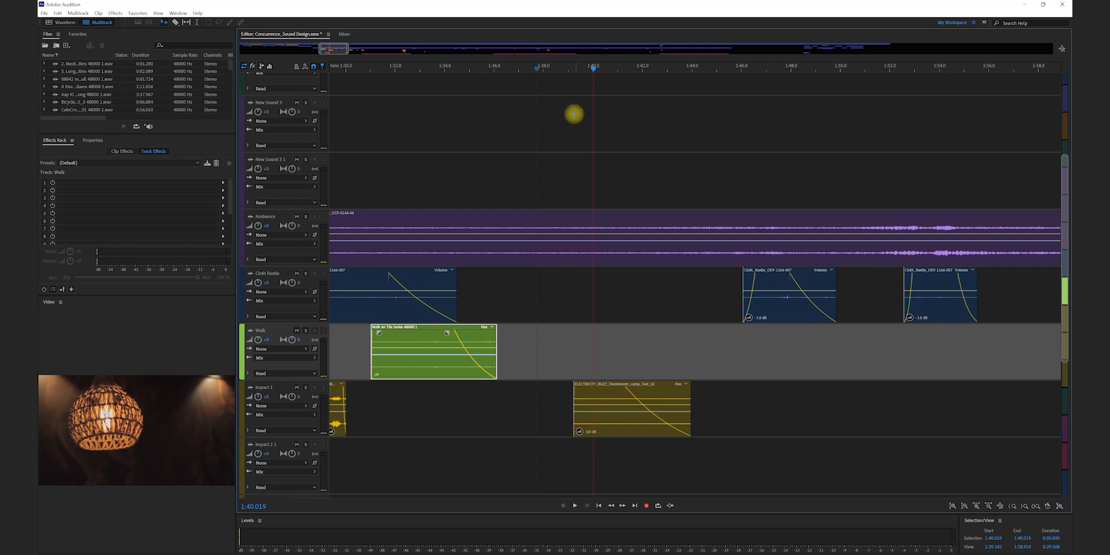
pyautogui.click(529, 67)
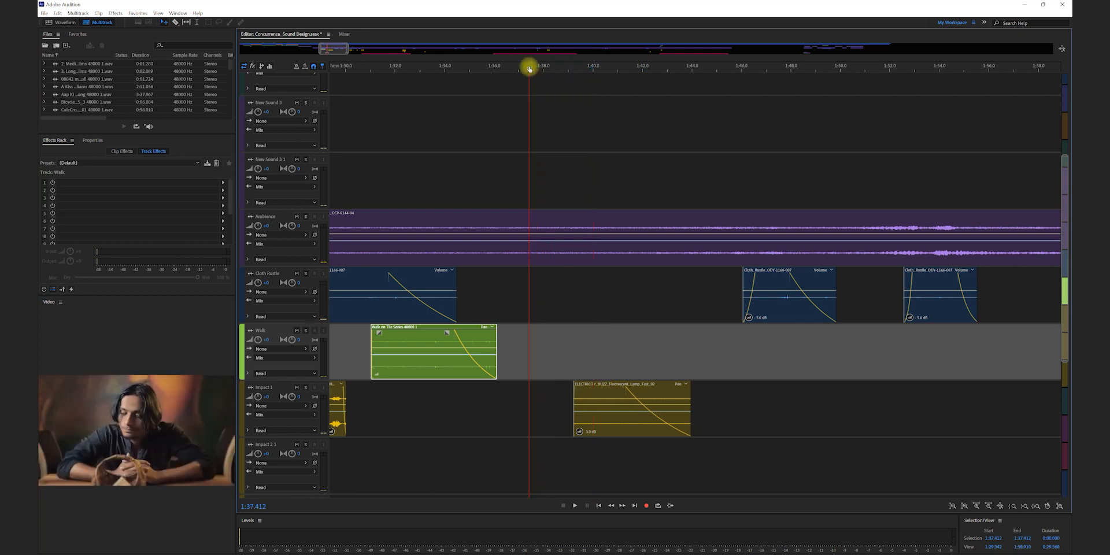
pyautogui.press('space')
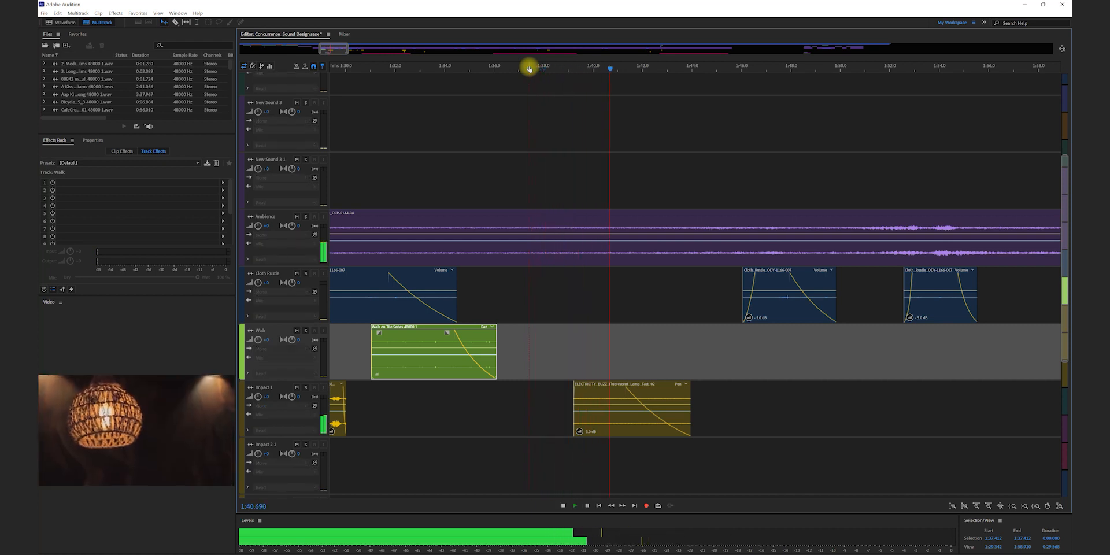
# Mute the Impact 1 track and play the lamp shot from 1:38.400 without the electricity buzz.
pyautogui.press('space')
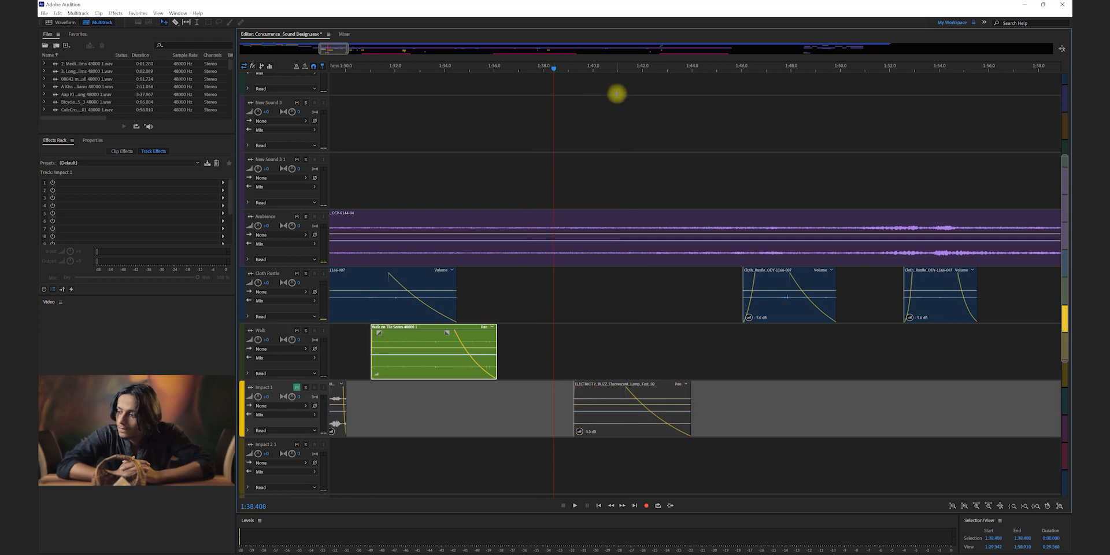
pyautogui.press('space')
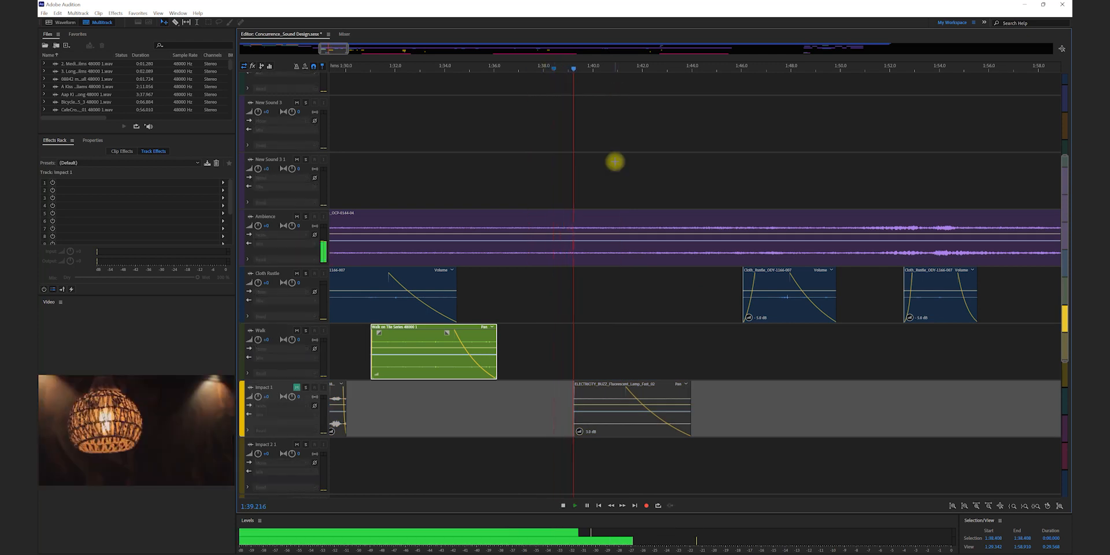
pyautogui.press('space')
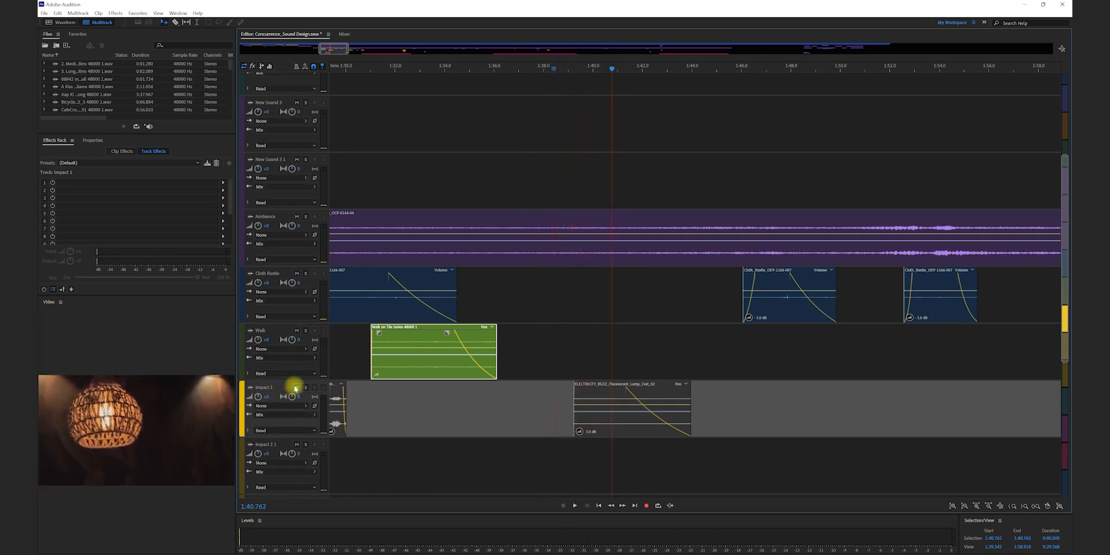
# Unmute the Impact 1 track and replay the lamp shot from 1:38.408 with the electricity buzz.
pyautogui.click(296, 387)
pyautogui.click(554, 69)
pyautogui.press('space')
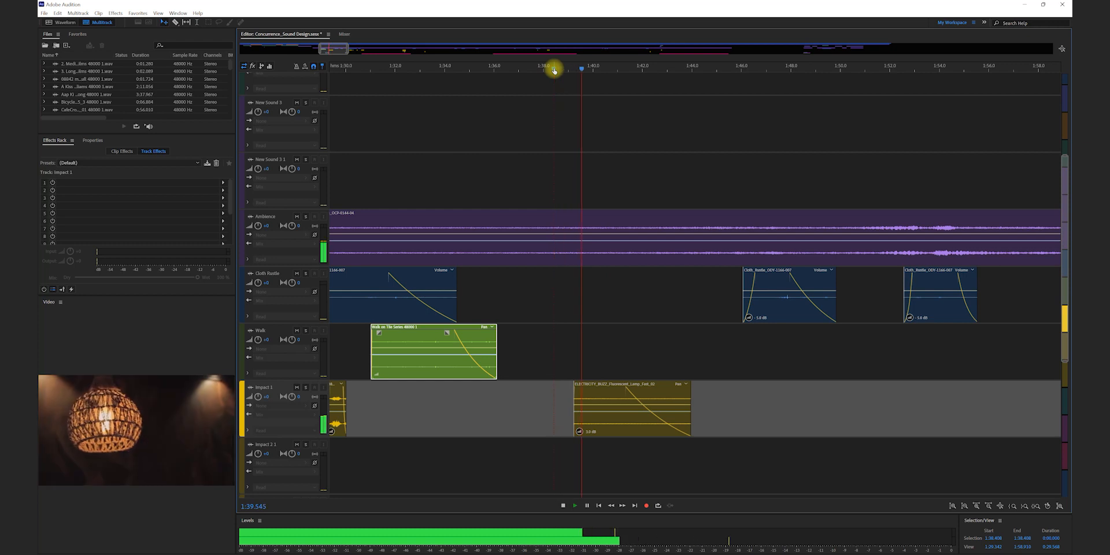
pyautogui.press('space')
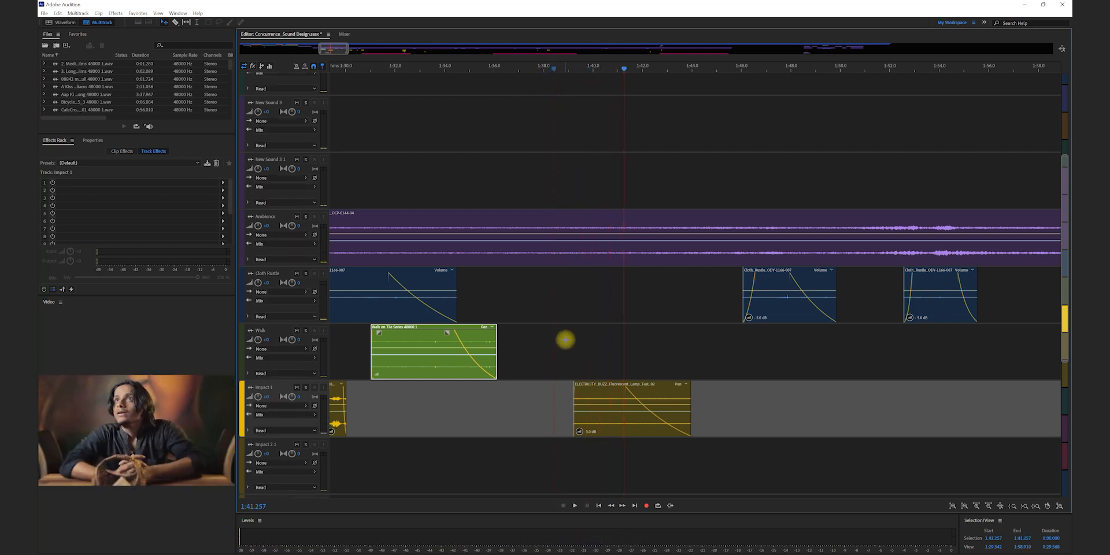
# Play the doorbell and door-opening clips on the Effects 1 and Effects 2 tracks from 1:35.075.
pyautogui.scroll(-5, 580, 291)
pyautogui.scroll(4, 487, 115)
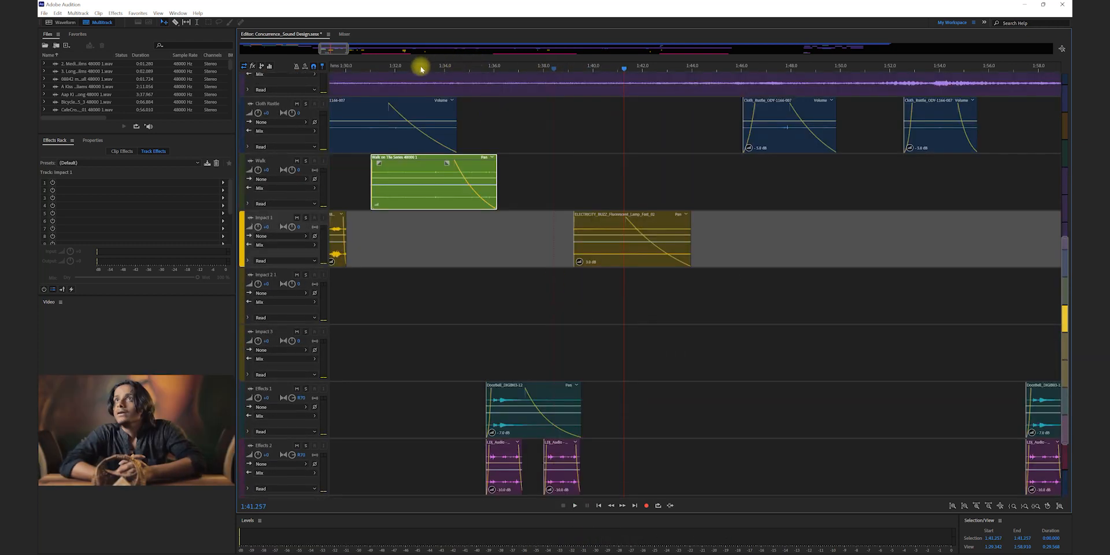
pyautogui.click(458, 65)
pyautogui.press('space')
pyautogui.moveTo(469, 66); pyautogui.dragTo(487, 68)
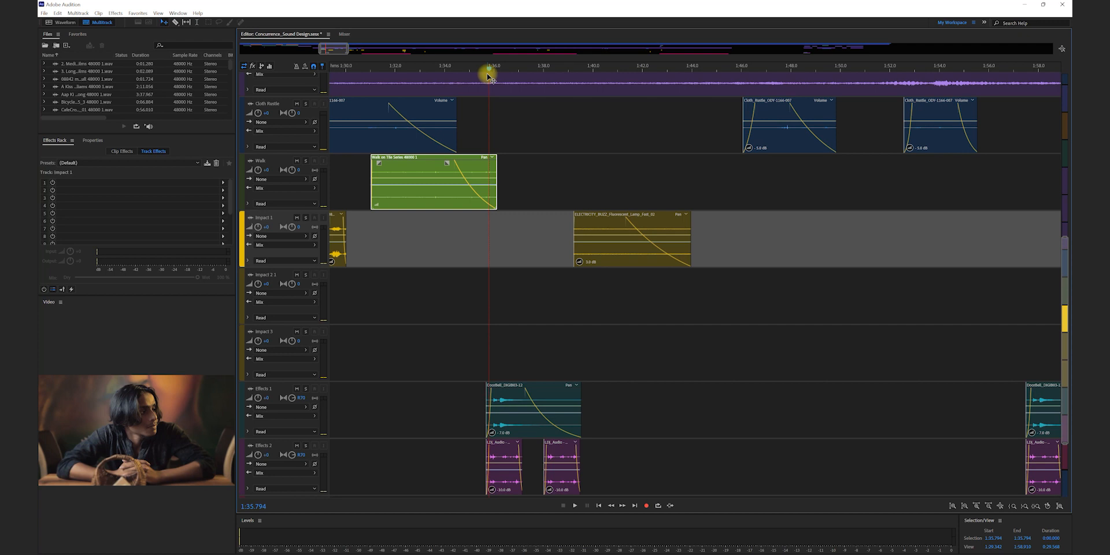
pyautogui.scroll(-2, 564, 400)
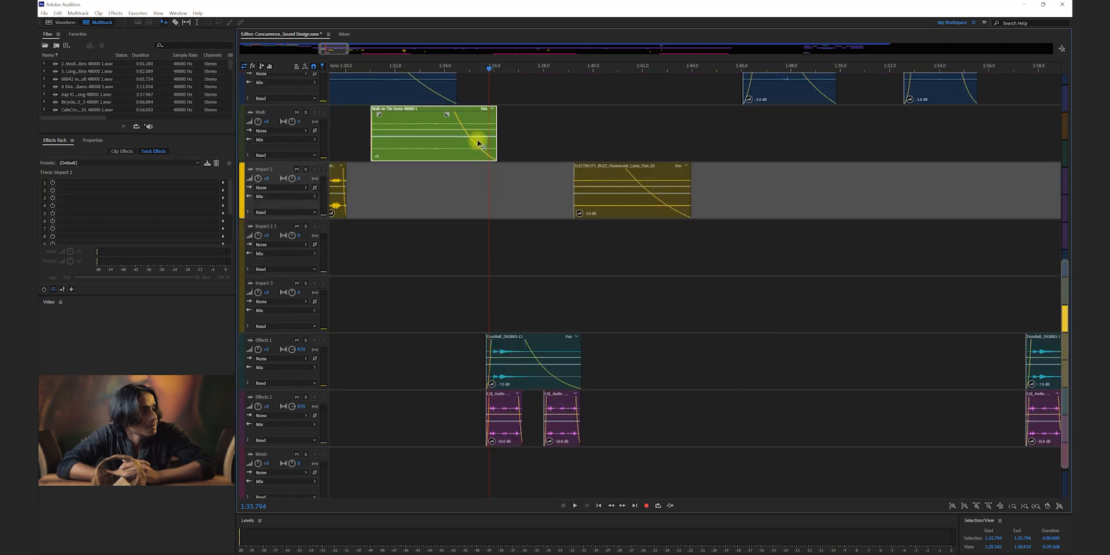
pyautogui.click(471, 69)
pyautogui.press('space')
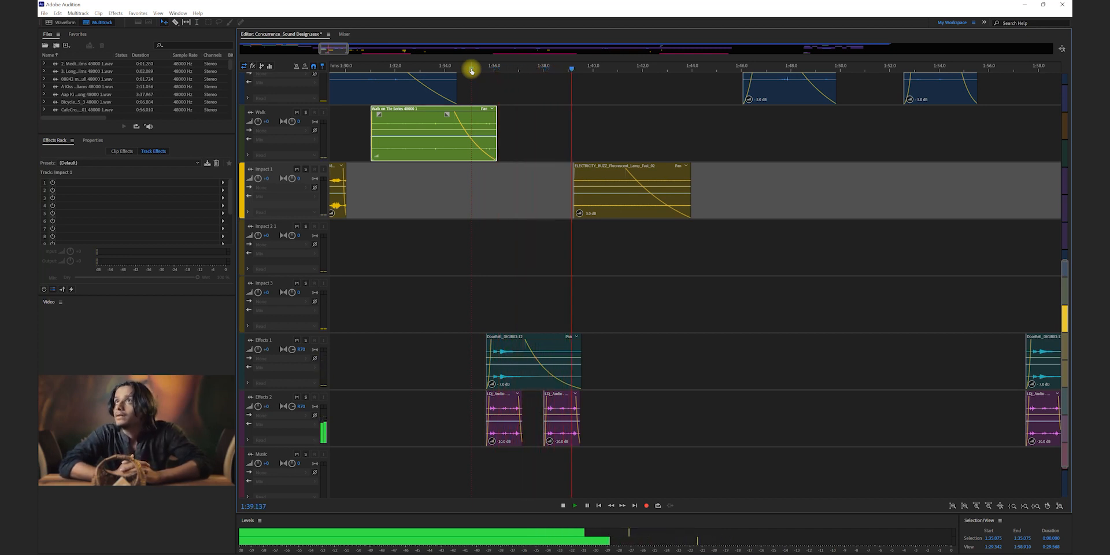
pyautogui.press('space')
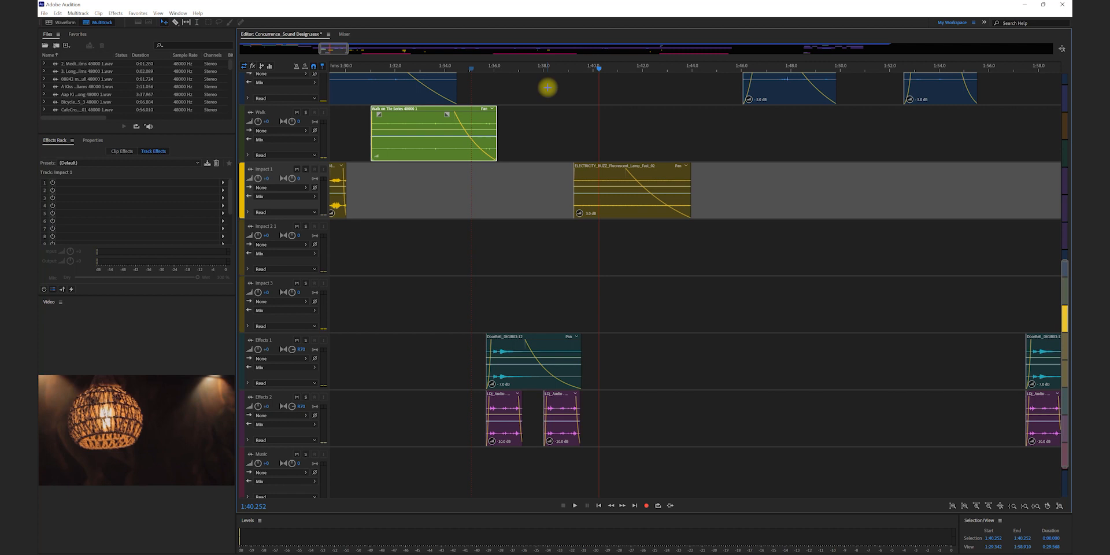
# Replay the doorbell and wooden door sounds from 1:35.647 and stop shortly after.
pyautogui.click(513, 386)
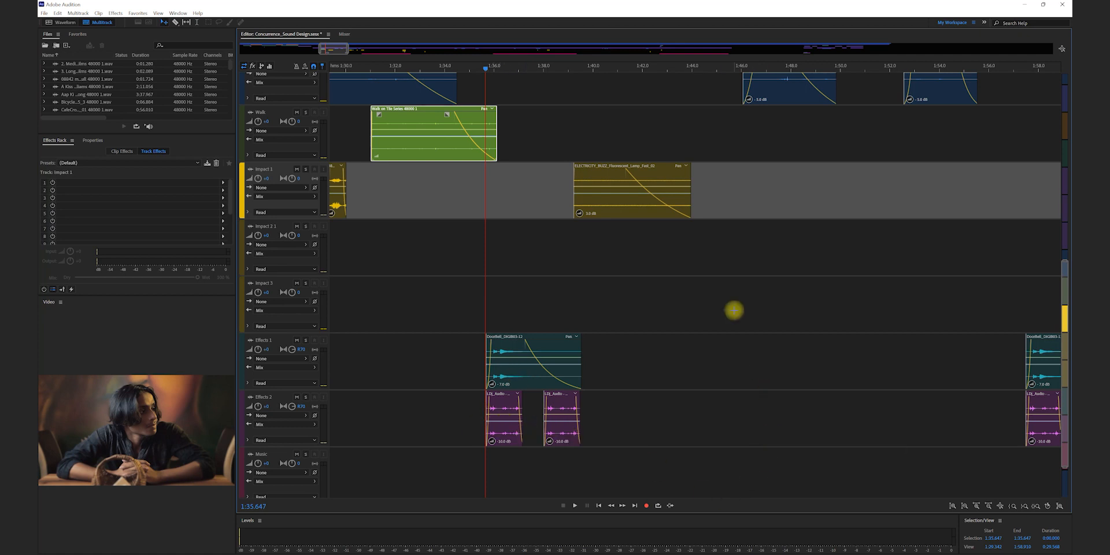
pyautogui.press('space')
pyautogui.press('space')
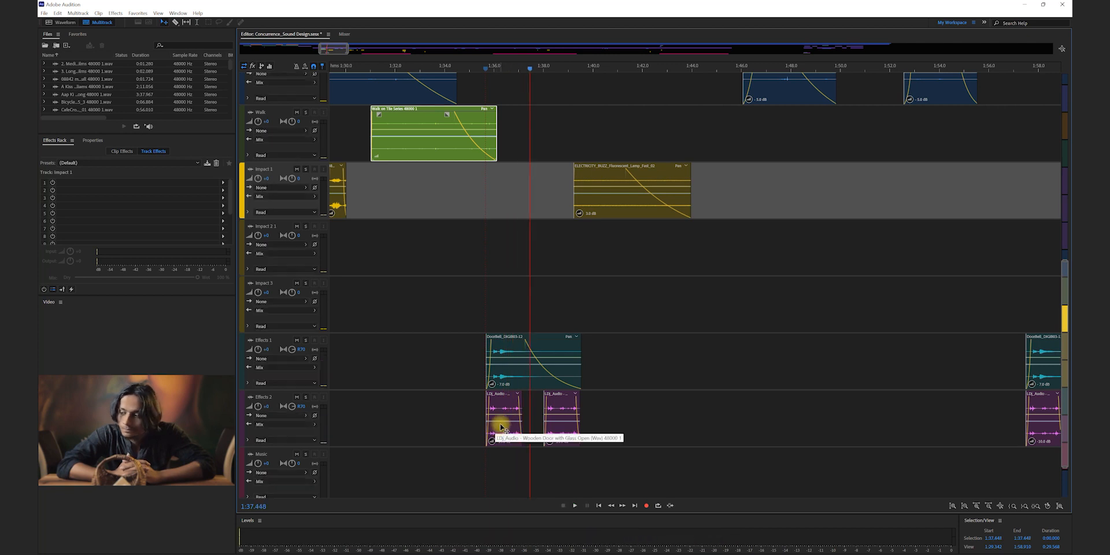
# Play the ambience and Cloth Rustle section from 1:45.874.
pyautogui.scroll(4, 818, 390)
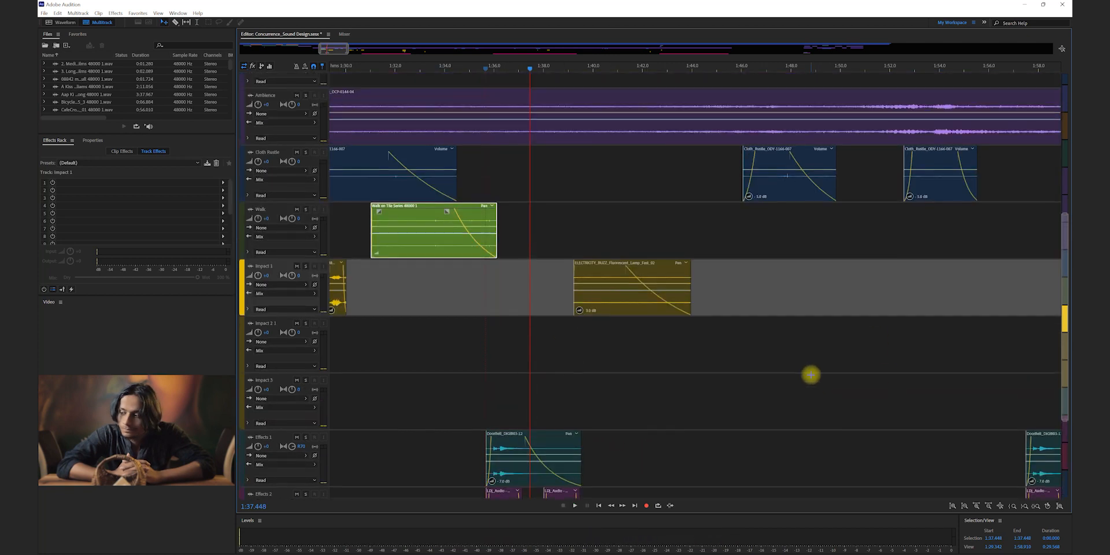
pyautogui.click(738, 65)
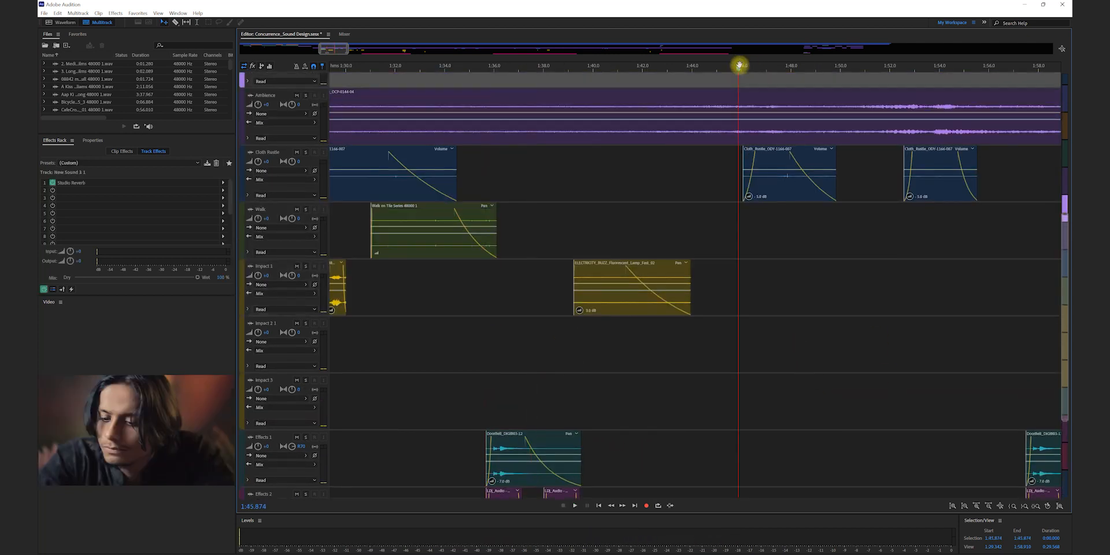
pyautogui.press('space')
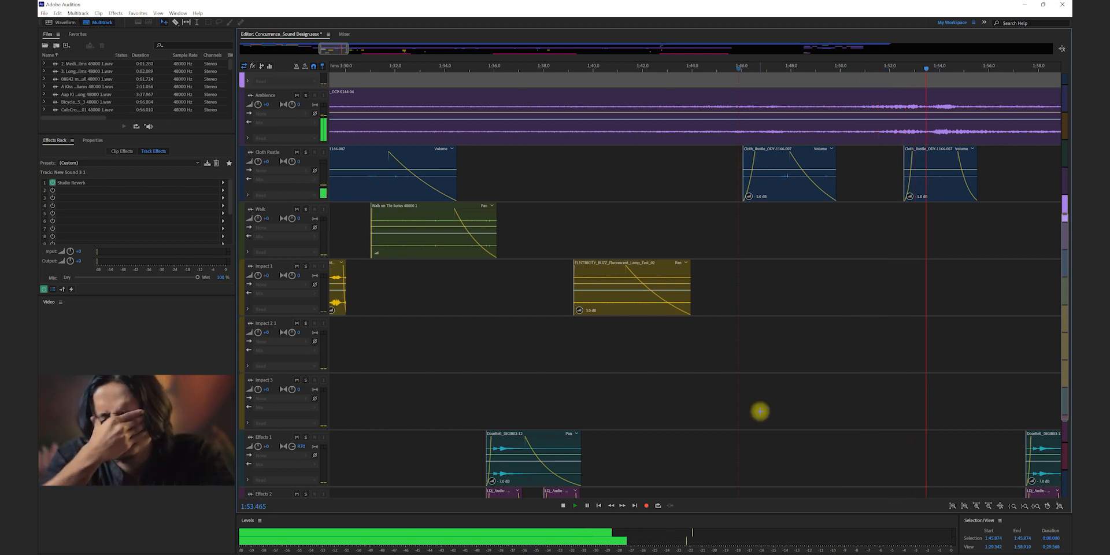
pyautogui.press('space')
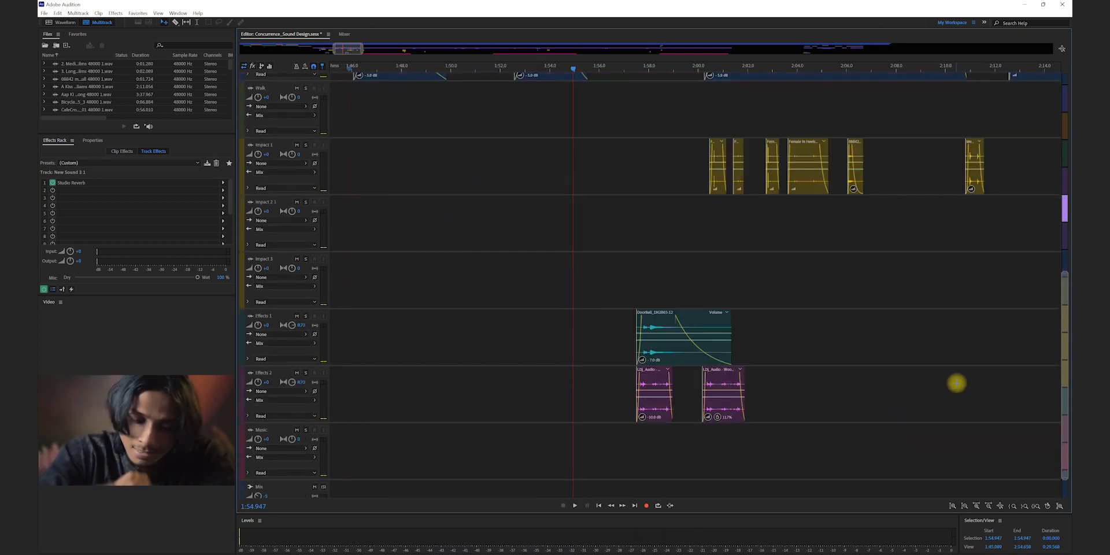
# Scrub through the second doorbell clips and play that section from 1:55.871 up to the first footsteps on Impact 1.
pyautogui.scroll(-2, 957, 383)
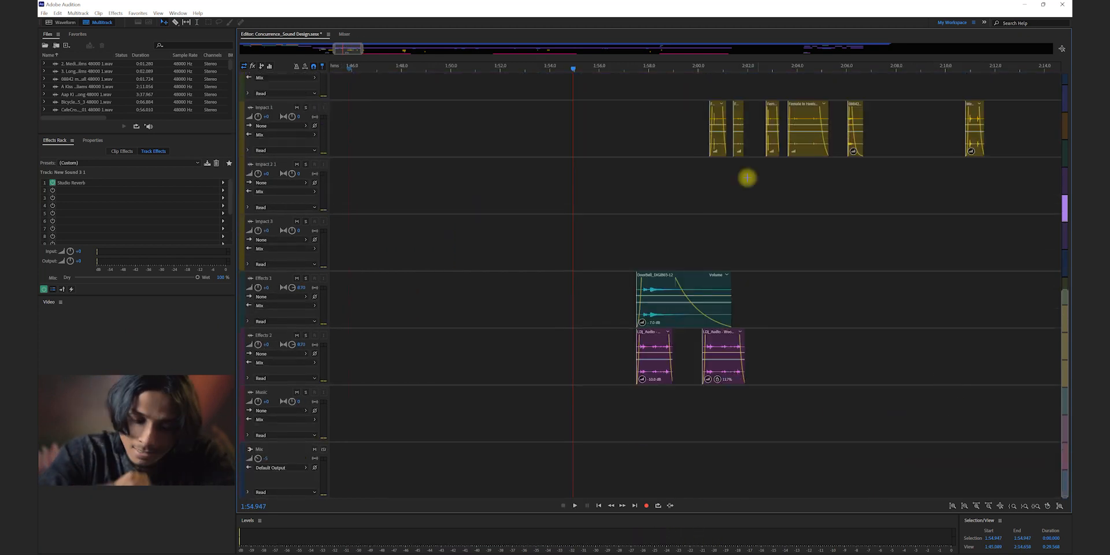
pyautogui.moveTo(618, 67); pyautogui.dragTo(673, 69)
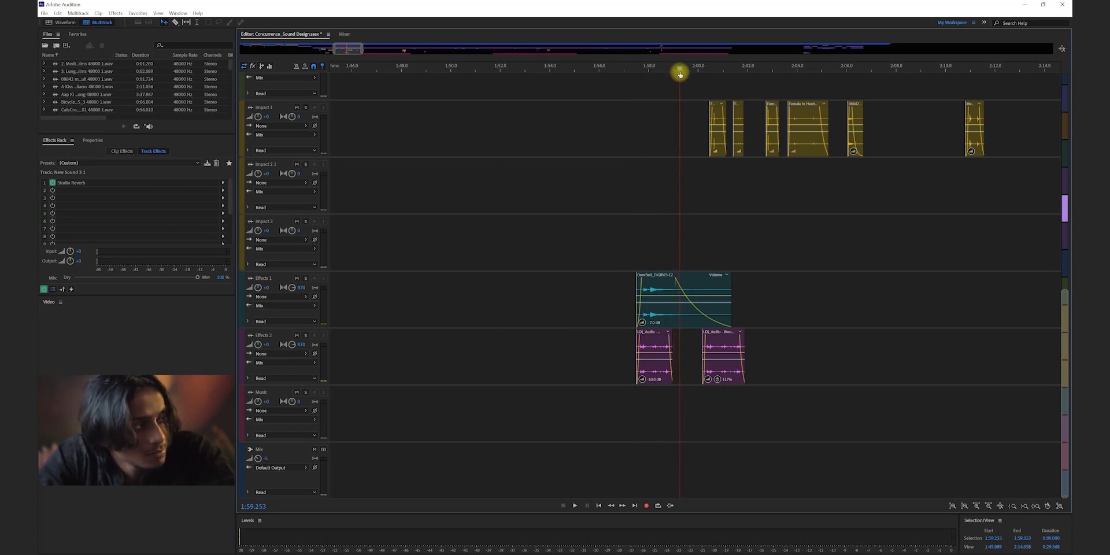
pyautogui.moveTo(687, 73); pyautogui.dragTo(689, 74)
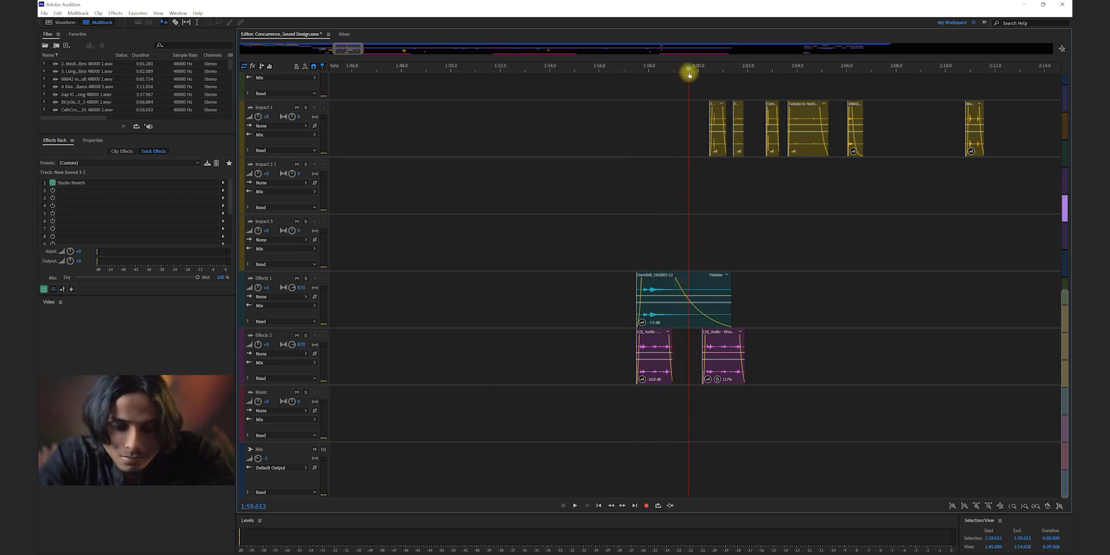
pyautogui.click(628, 67)
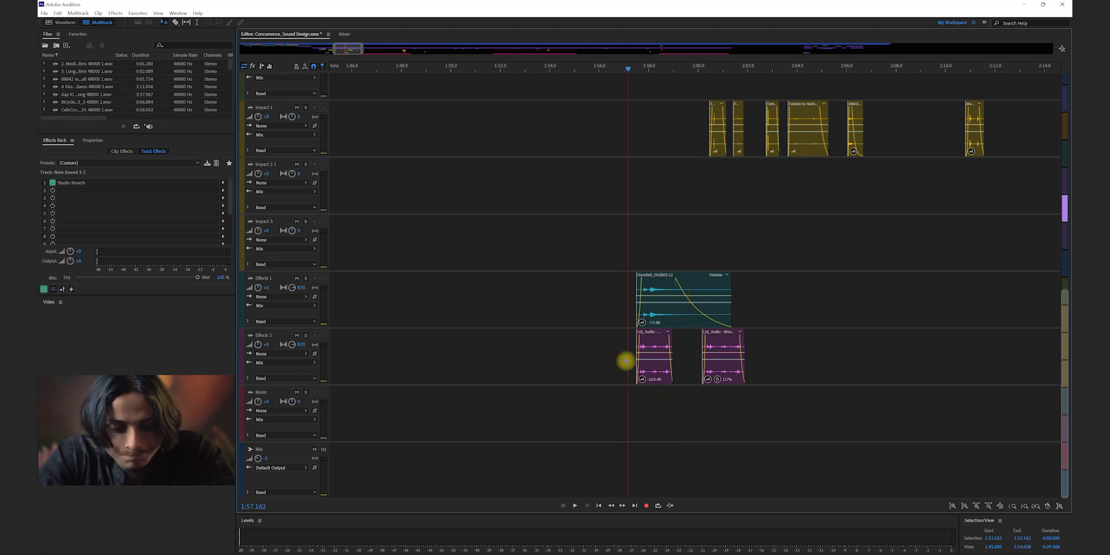
pyautogui.click(597, 69)
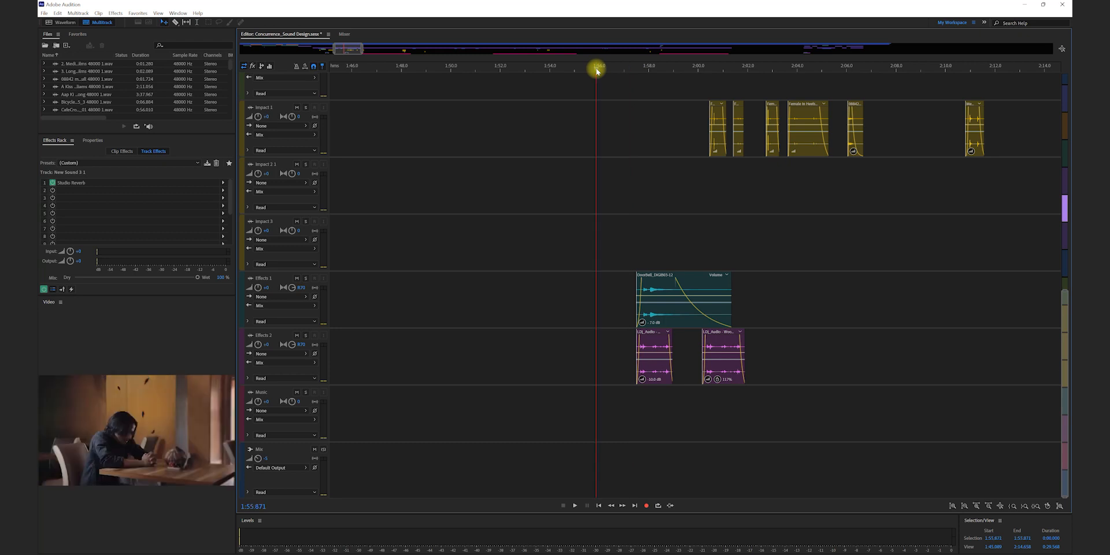
pyautogui.press('space')
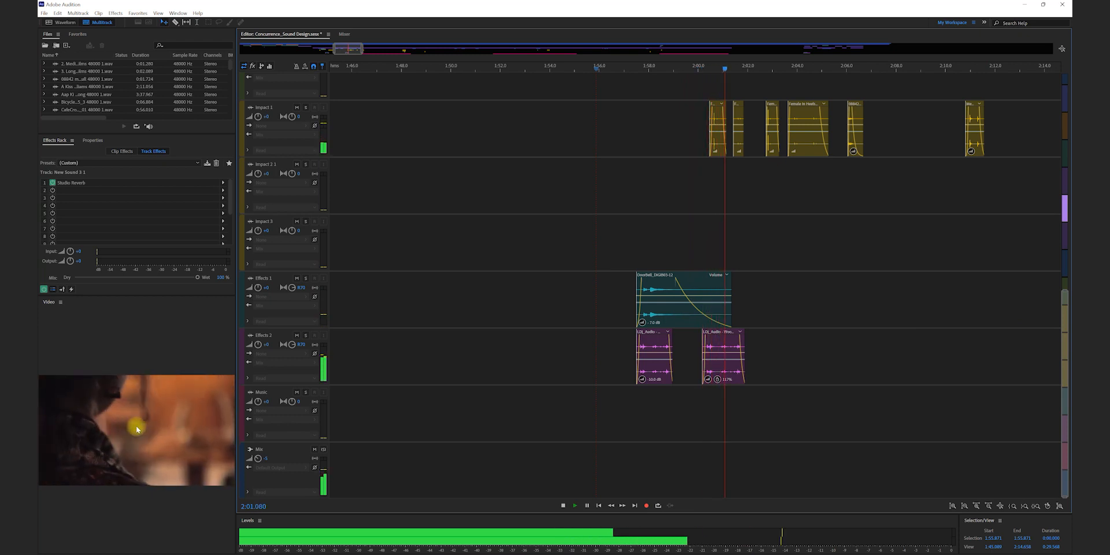
pyautogui.press('space')
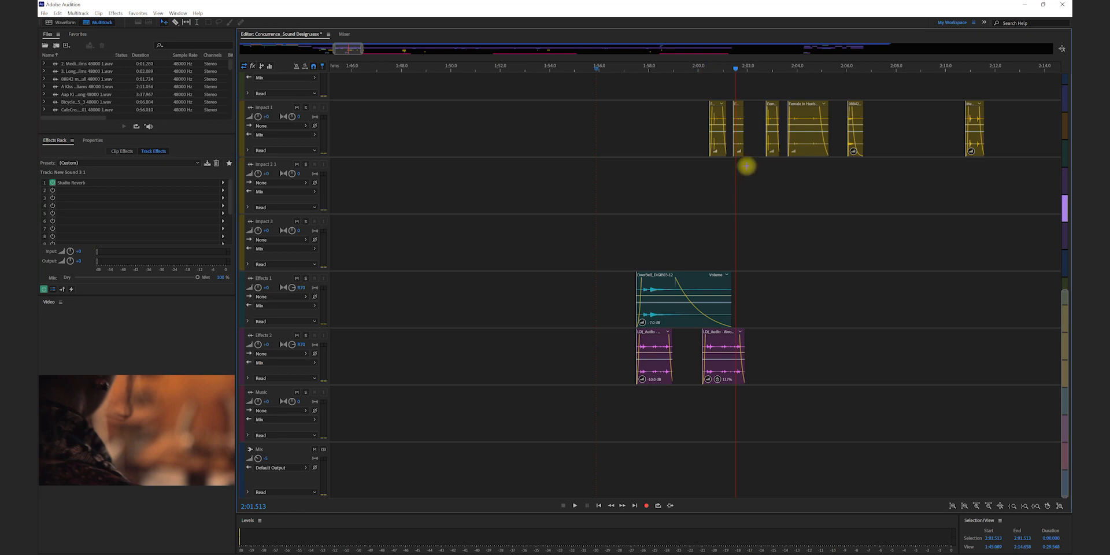
# Play the Female in Heels footstep clips on the Impact 1 track from 2:01.513, replaying the longest clip from 2:03.798.
pyautogui.press('space')
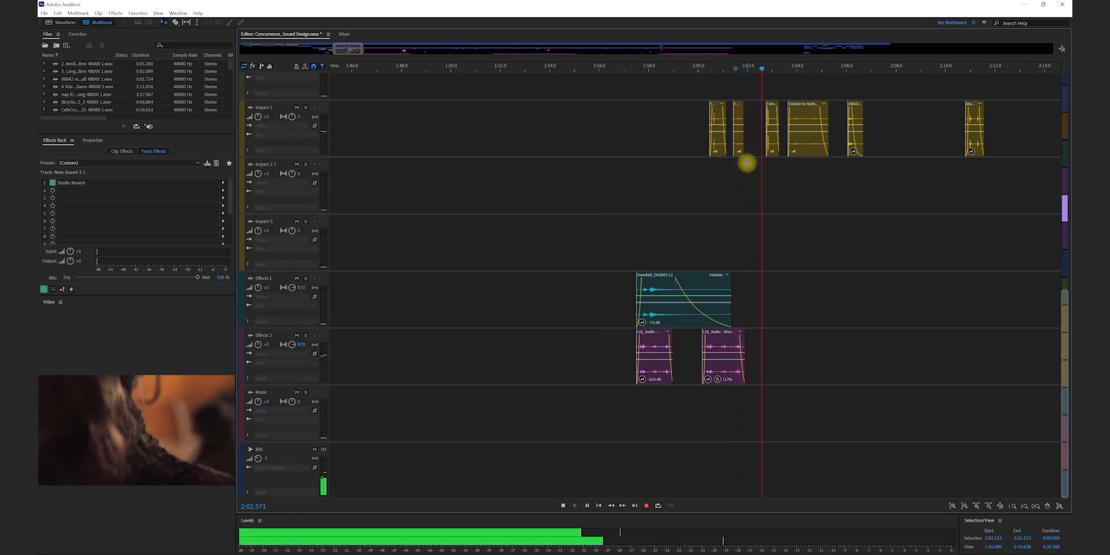
pyautogui.press('space')
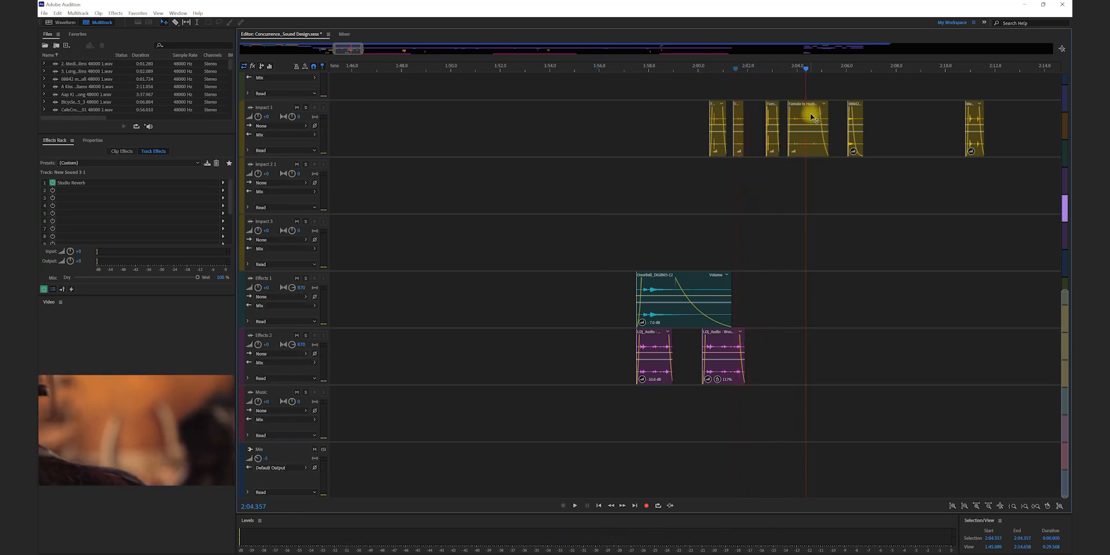
pyautogui.scroll(3, 813, 173)
pyautogui.scroll(3, 817, 223)
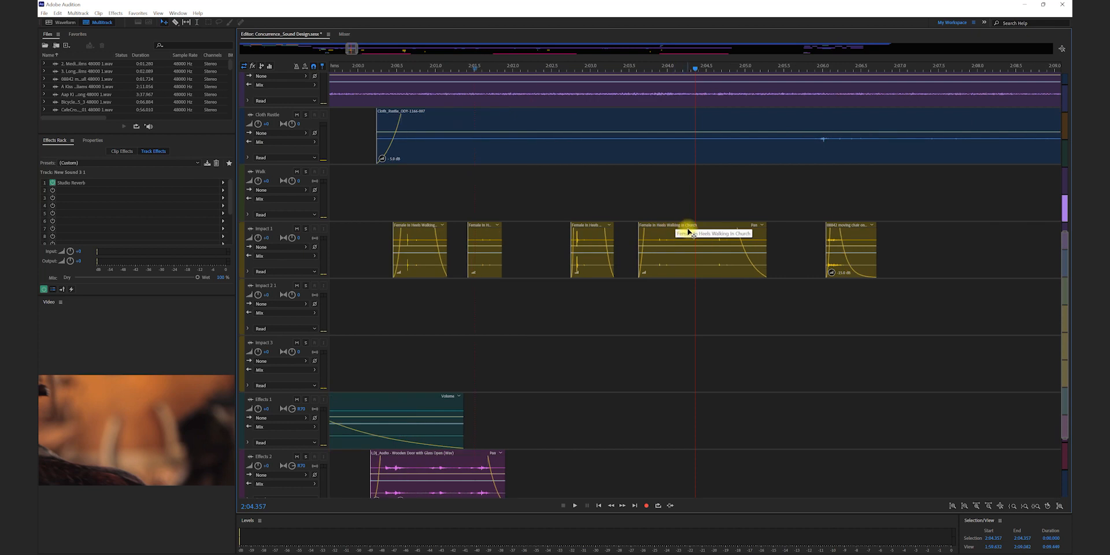
pyautogui.click(647, 72)
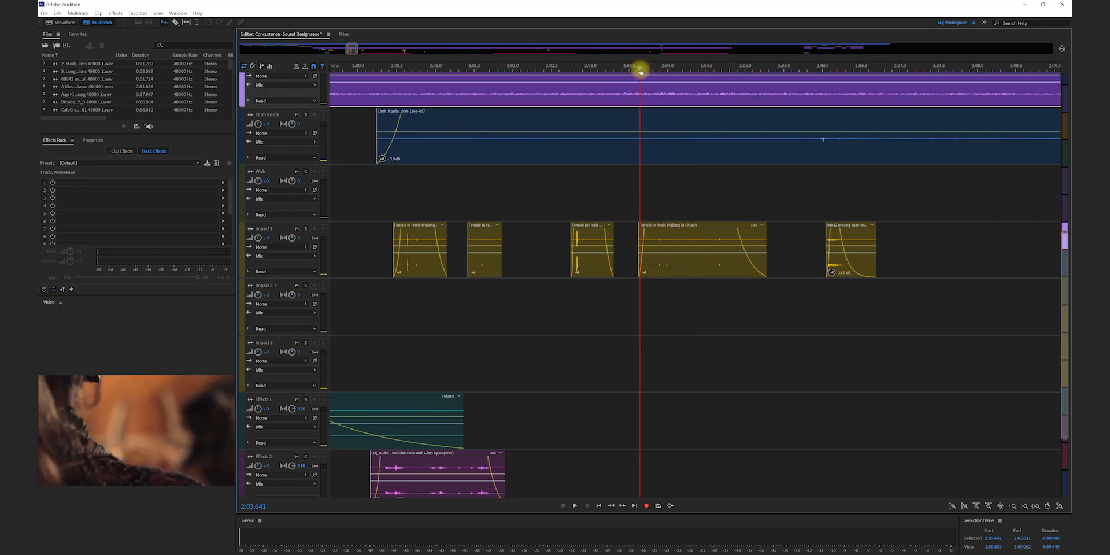
pyautogui.moveTo(648, 72); pyautogui.dragTo(653, 72)
pyautogui.press('space')
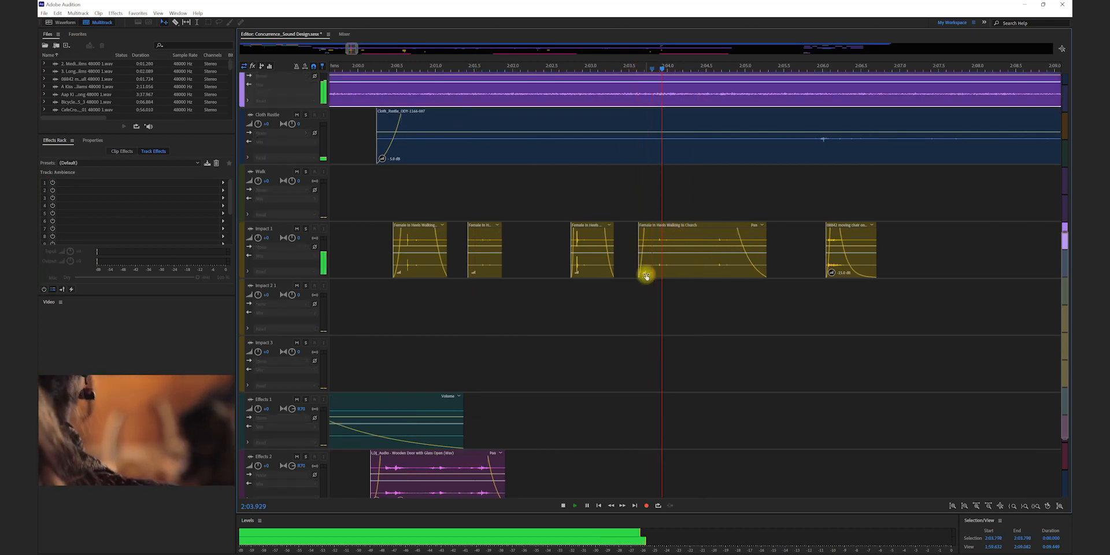
pyautogui.press('space')
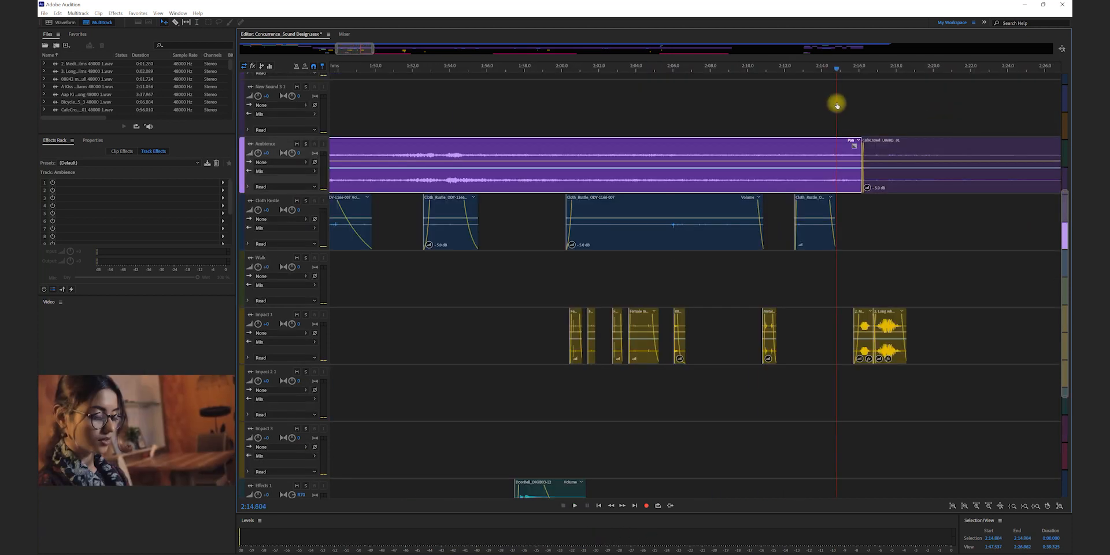
# Play the scene transition with the two whoosh clips on the Impact 1 track from 2:15.564.
pyautogui.click(846, 104)
pyautogui.click(849, 103)
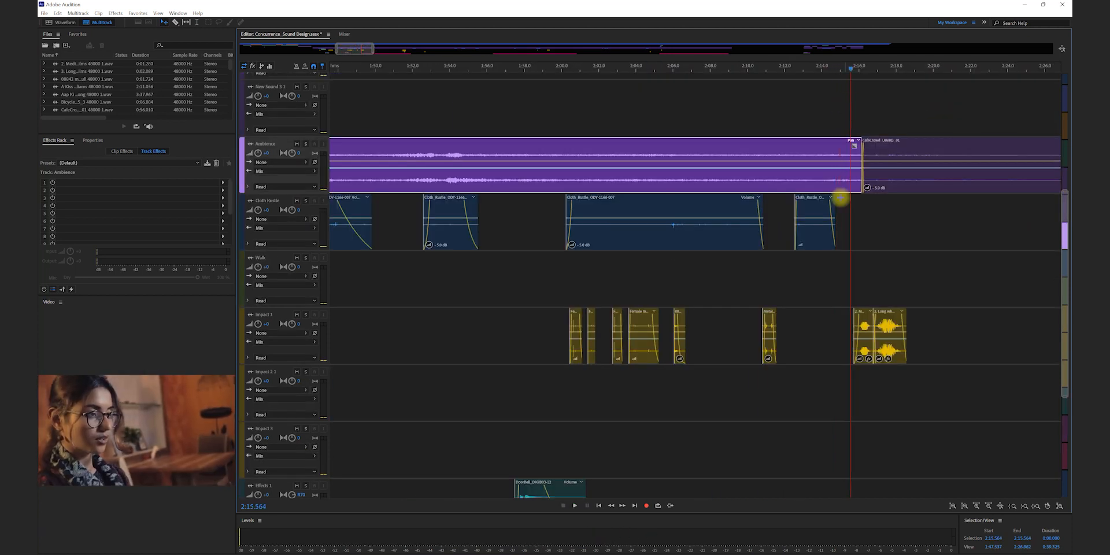
pyautogui.press('=')
pyautogui.press('=')
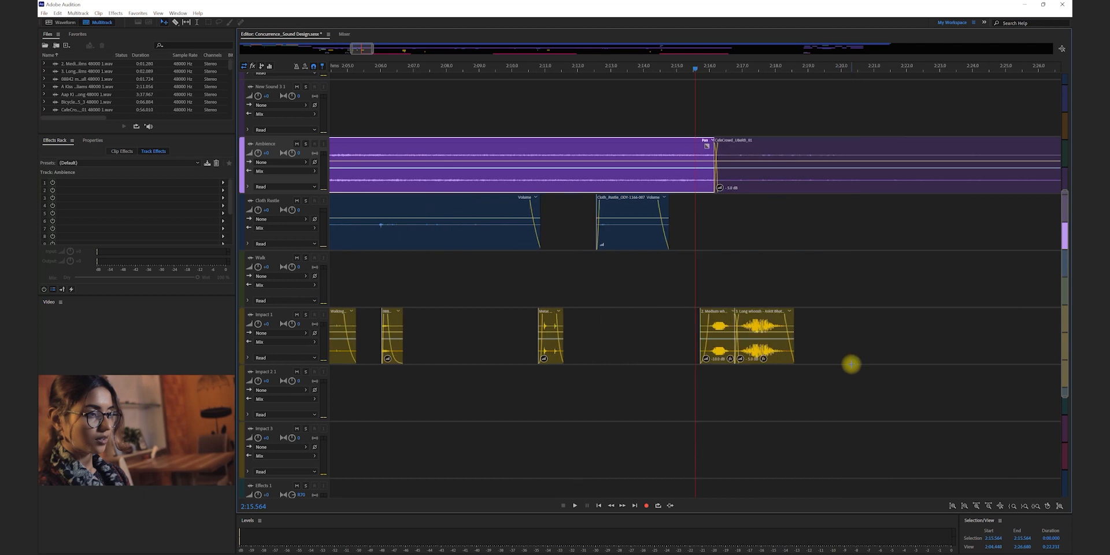
pyautogui.press('space')
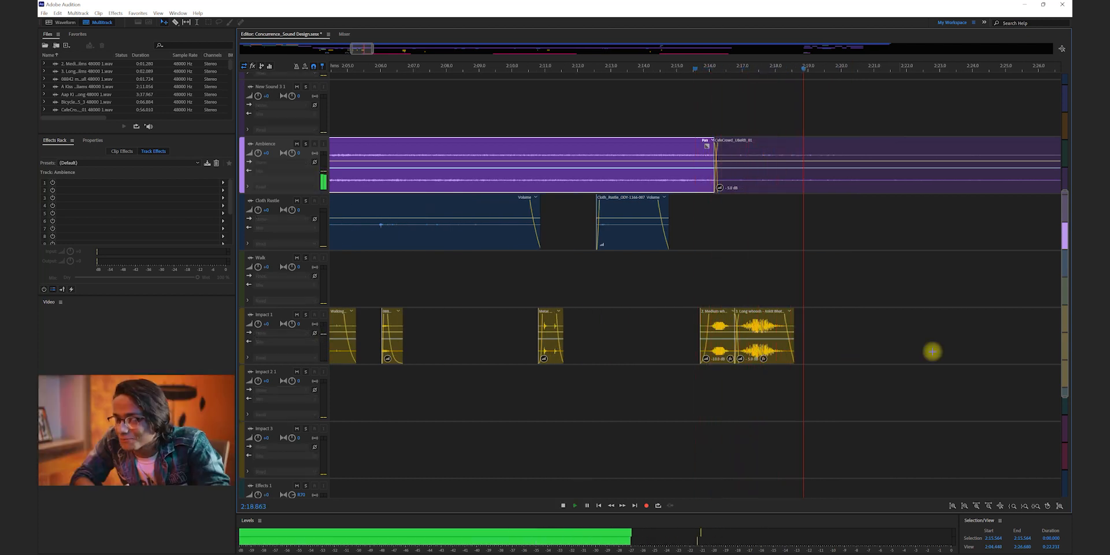
pyautogui.press('space')
# Mute the Music track and play the Ambience track from 2:19.243, soloing it and removing the solo during playback.
pyautogui.scroll(-3, 903, 292)
pyautogui.scroll(-3, 903, 292)
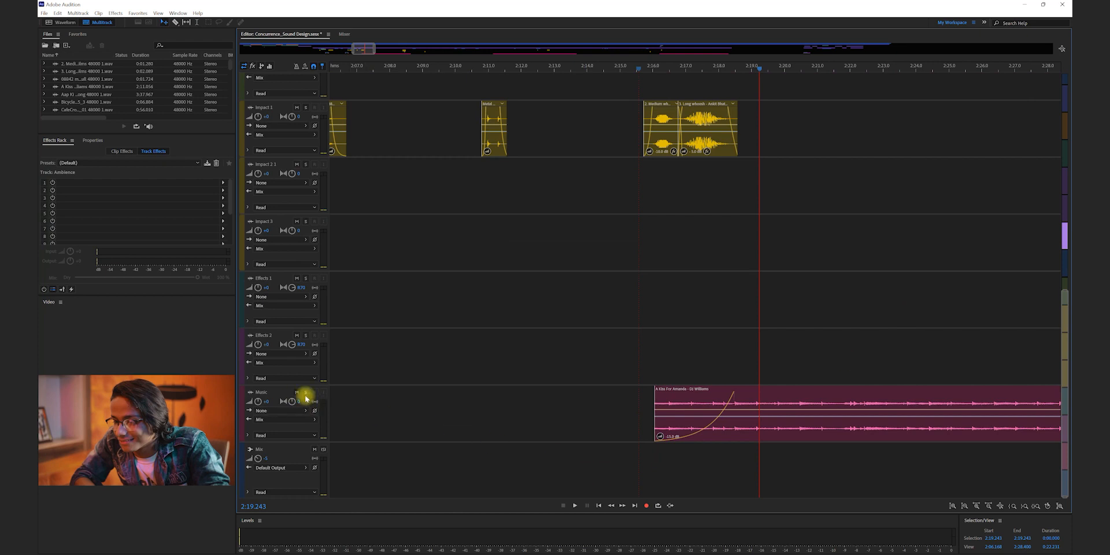
pyautogui.click(296, 393)
pyautogui.scroll(5, 954, 320)
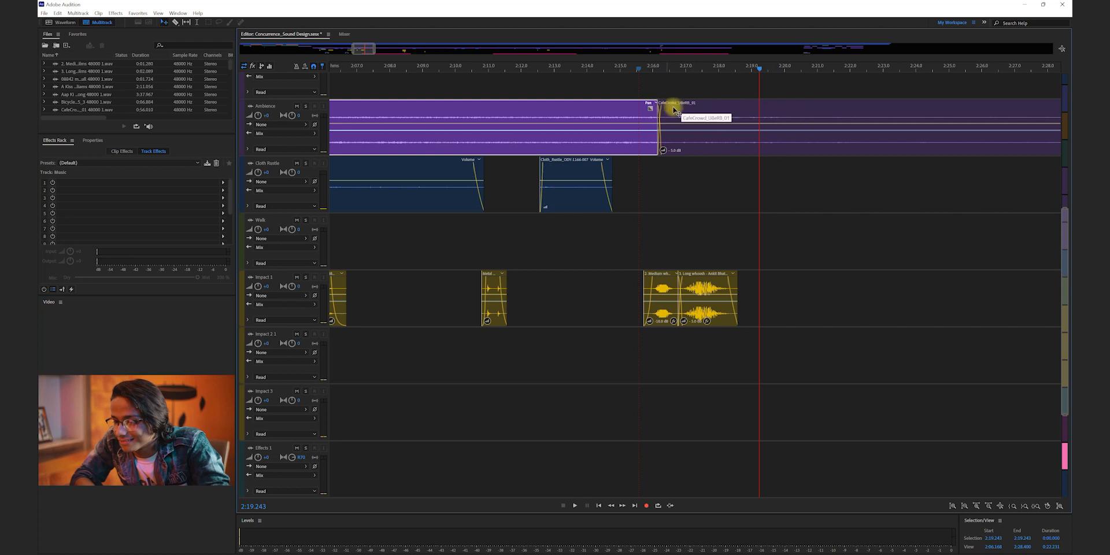
pyautogui.click(306, 107)
pyautogui.press('space')
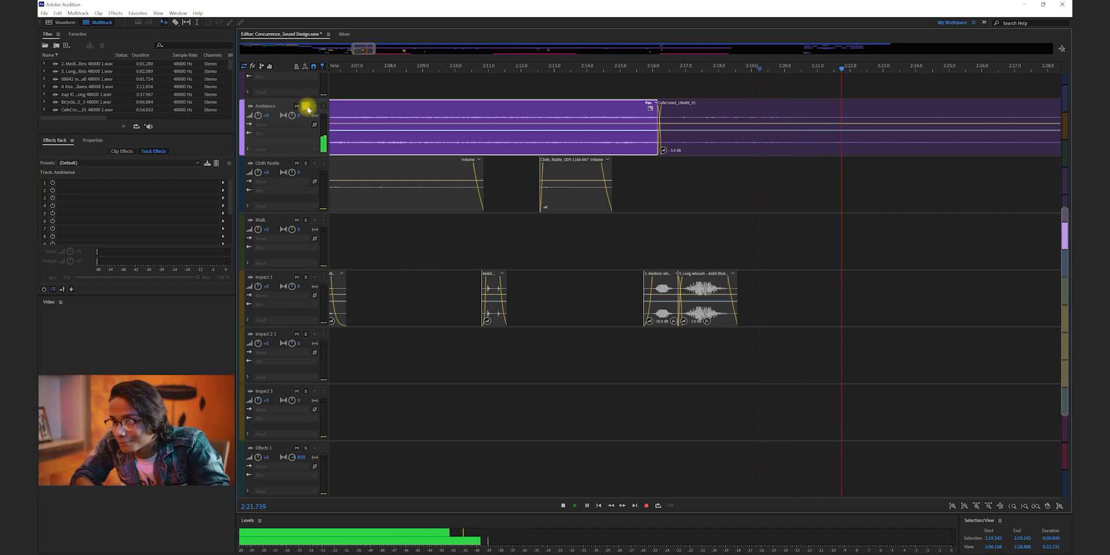
pyautogui.click(307, 107)
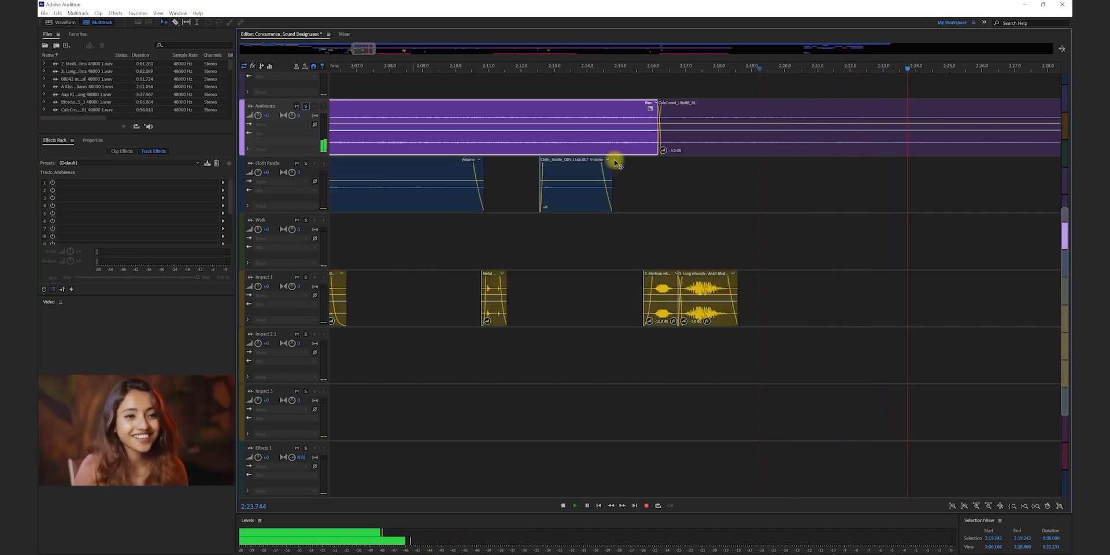
pyautogui.press('space')
# Select the music clip and unmute the Music track.
pyautogui.scroll(-3, 888, 280)
pyautogui.click(815, 393)
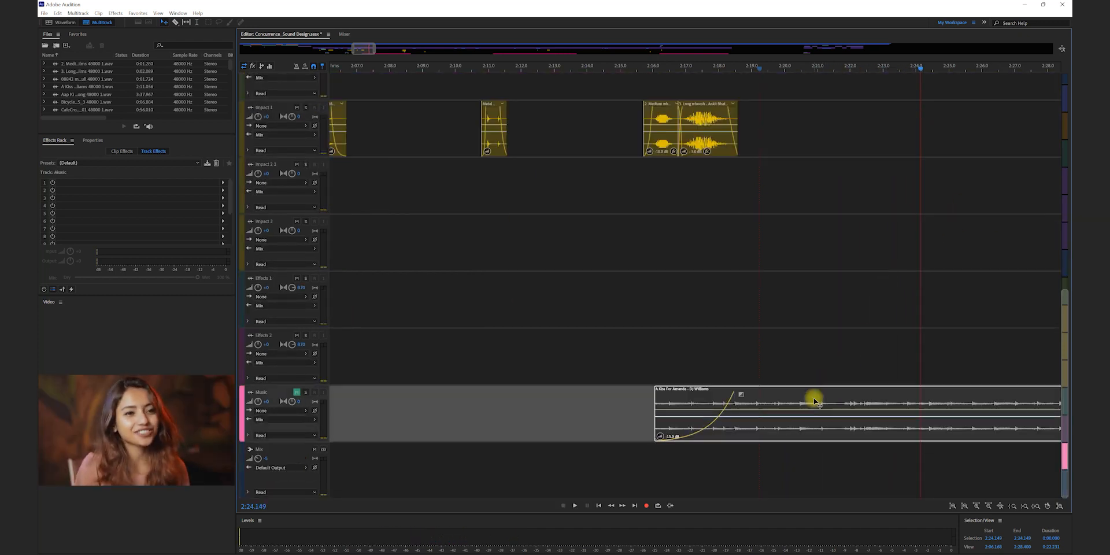
pyautogui.click(297, 392)
pyautogui.scroll(2, 932, 318)
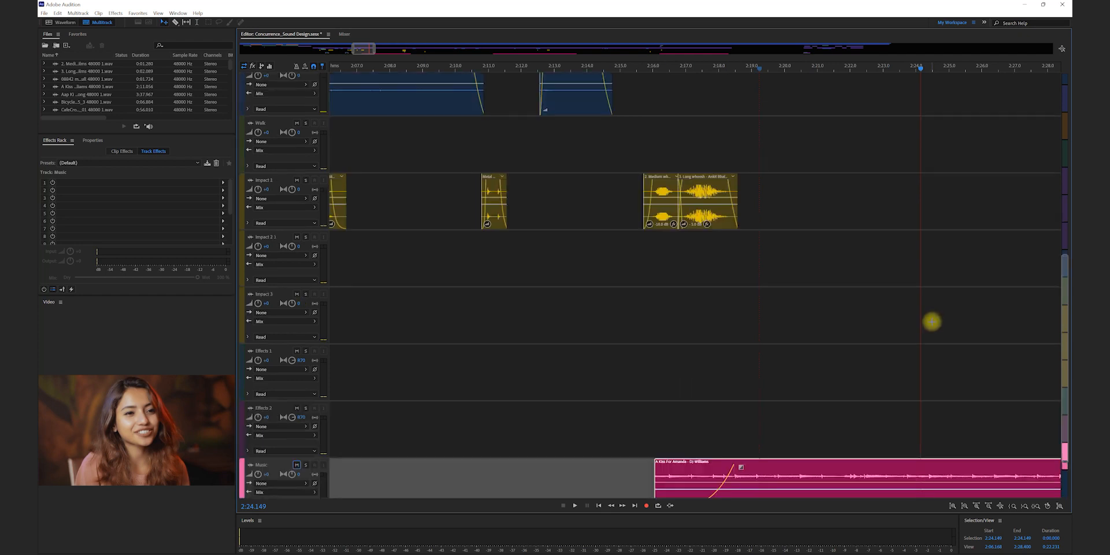
pyautogui.scroll(10, 932, 322)
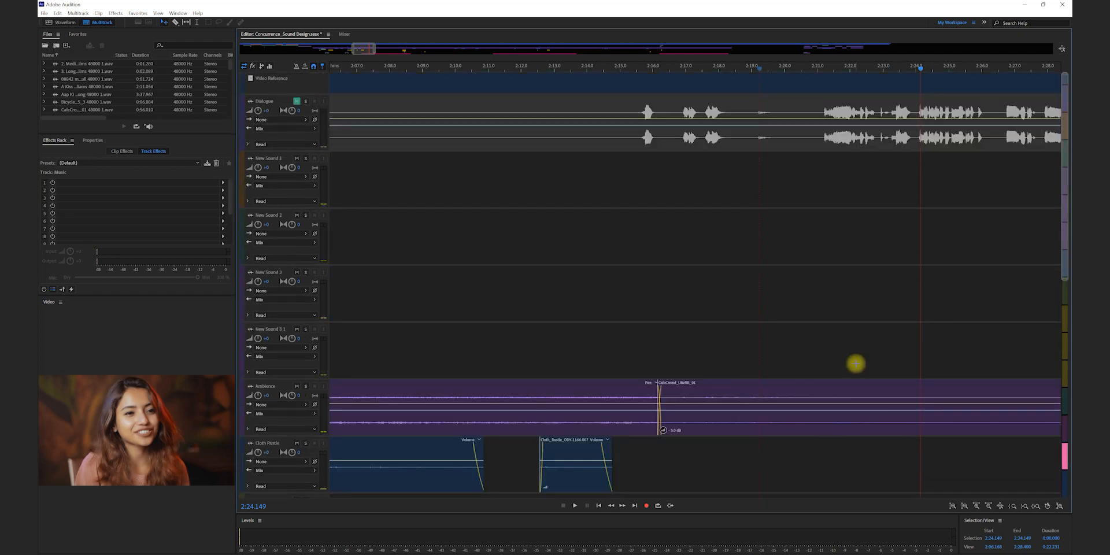
pyautogui.scroll(-7, 856, 363)
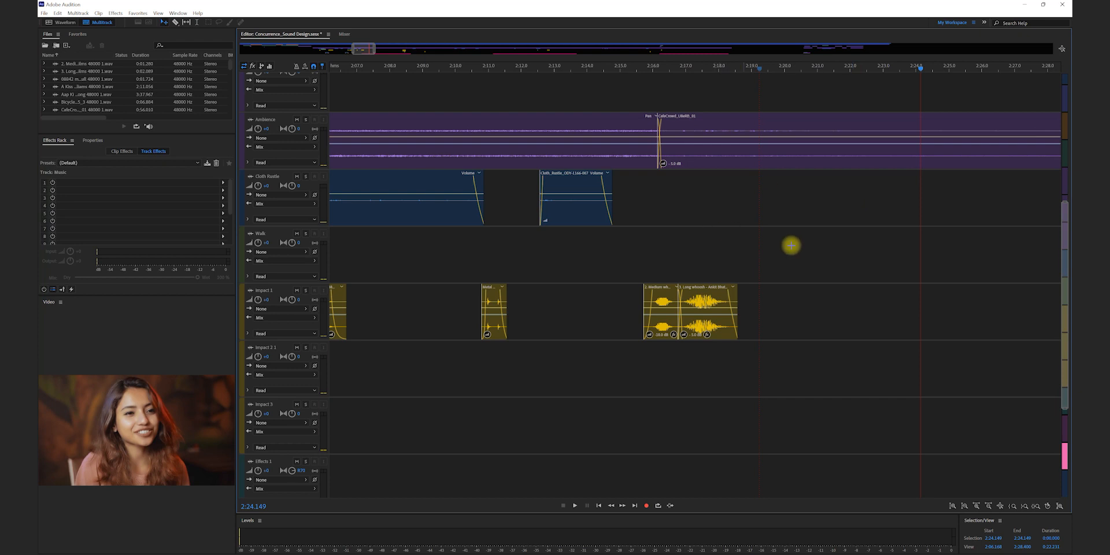
# Play the scene from 2:24.149, muting the Ambience track during playback, and resume from 2:35.128 with the track unmuted.
pyautogui.press('space')
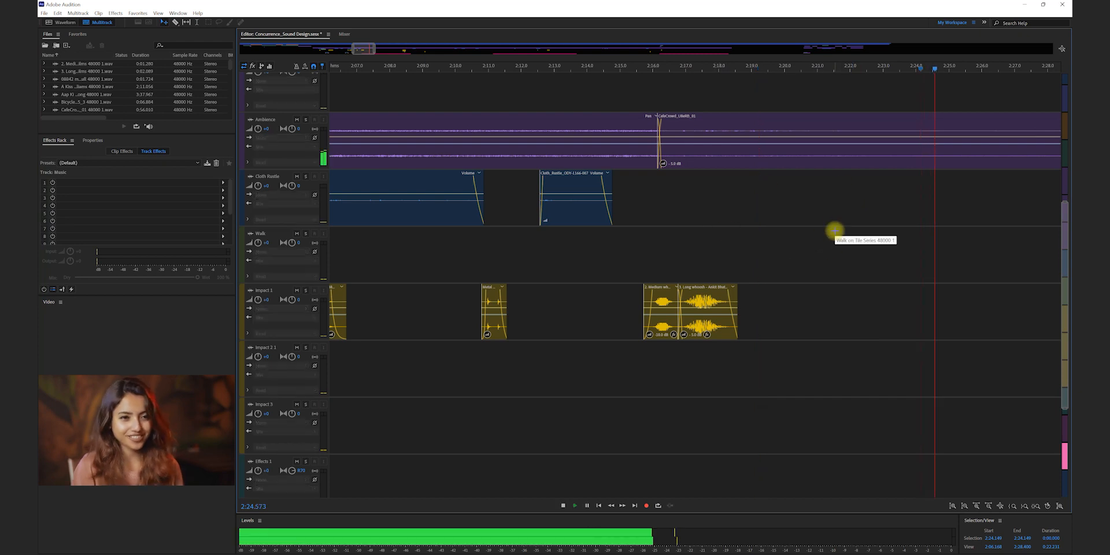
pyautogui.press('-')
pyautogui.scroll(-4, 659, 312)
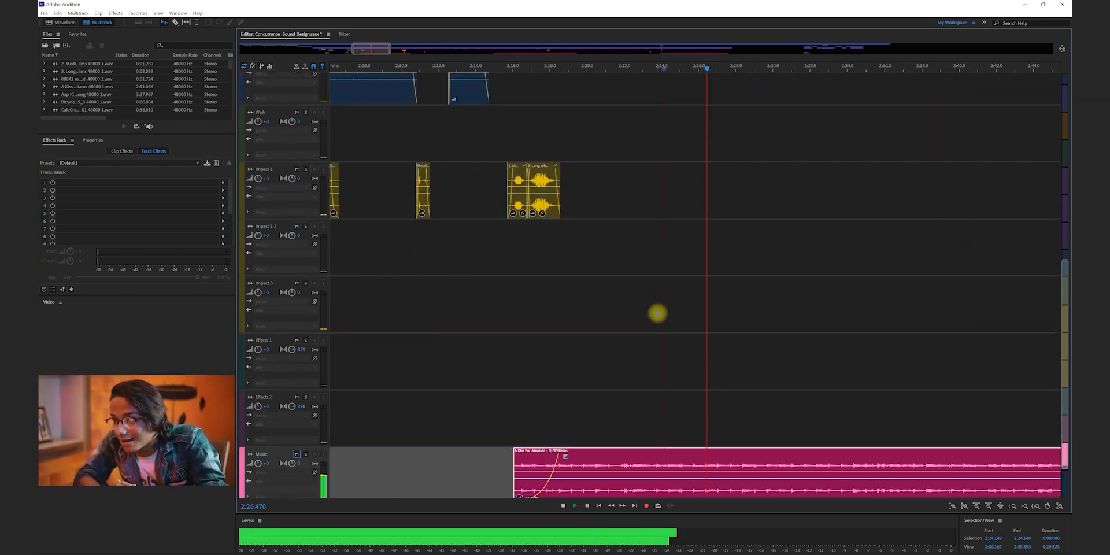
pyautogui.press('-')
pyautogui.press('-')
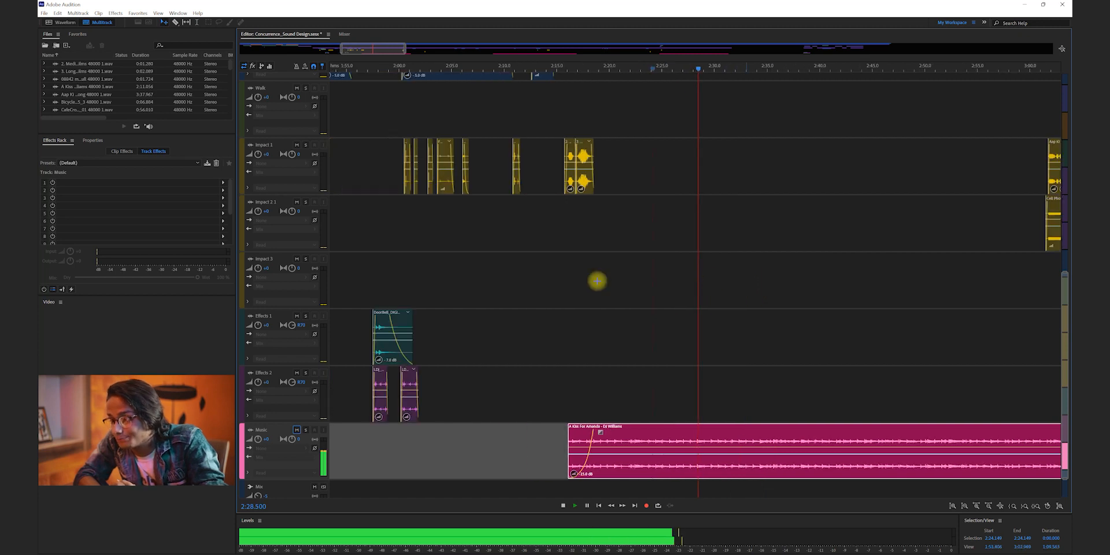
pyautogui.scroll(6, 598, 280)
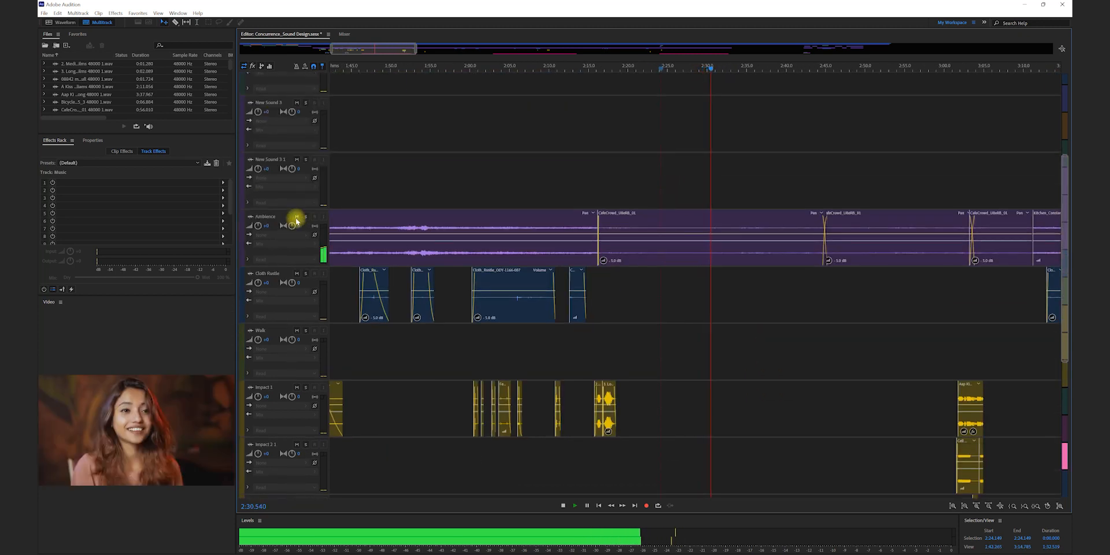
pyautogui.click(296, 218)
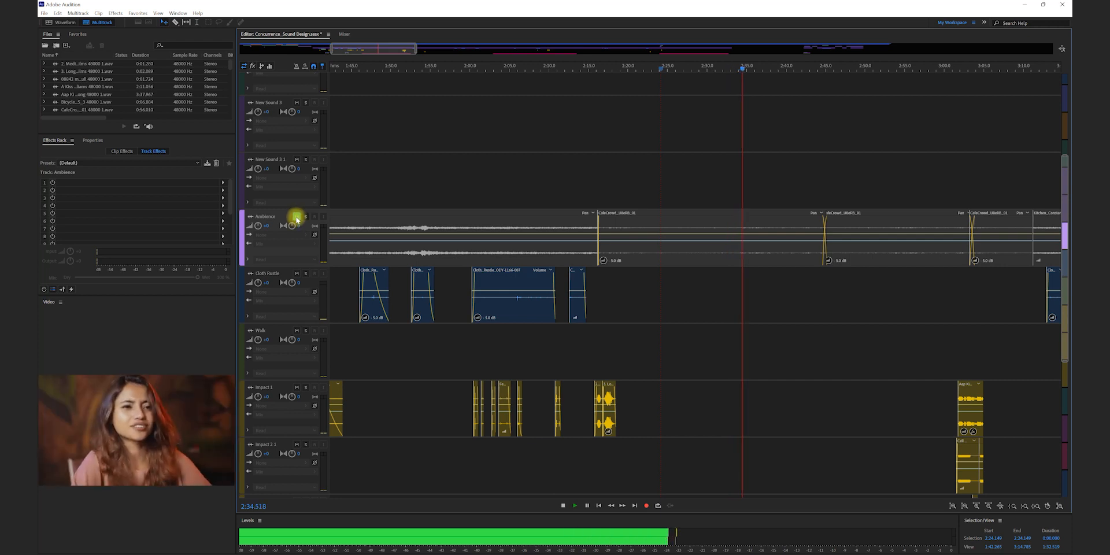
pyautogui.press('space')
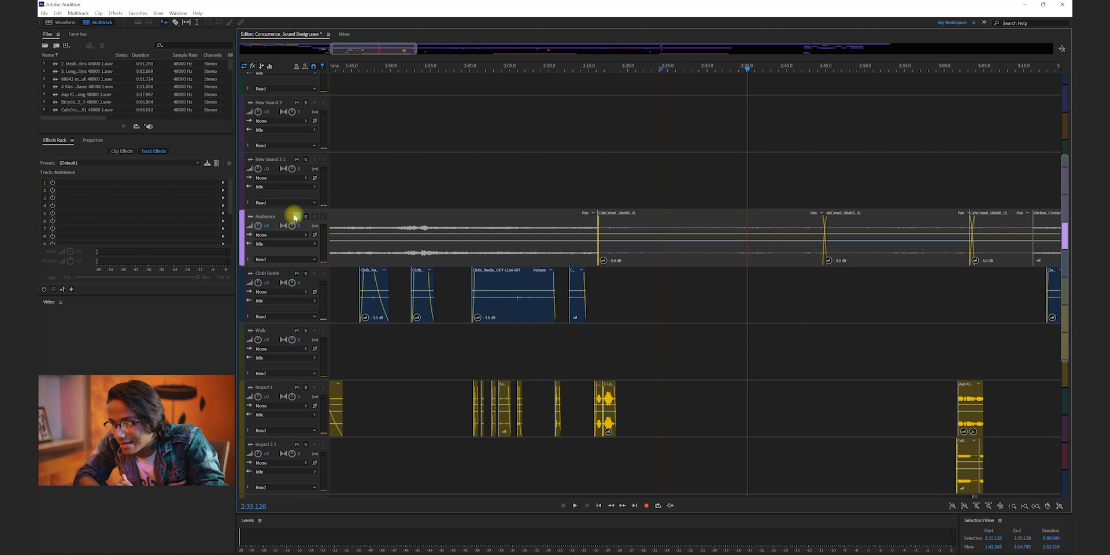
pyautogui.press('space')
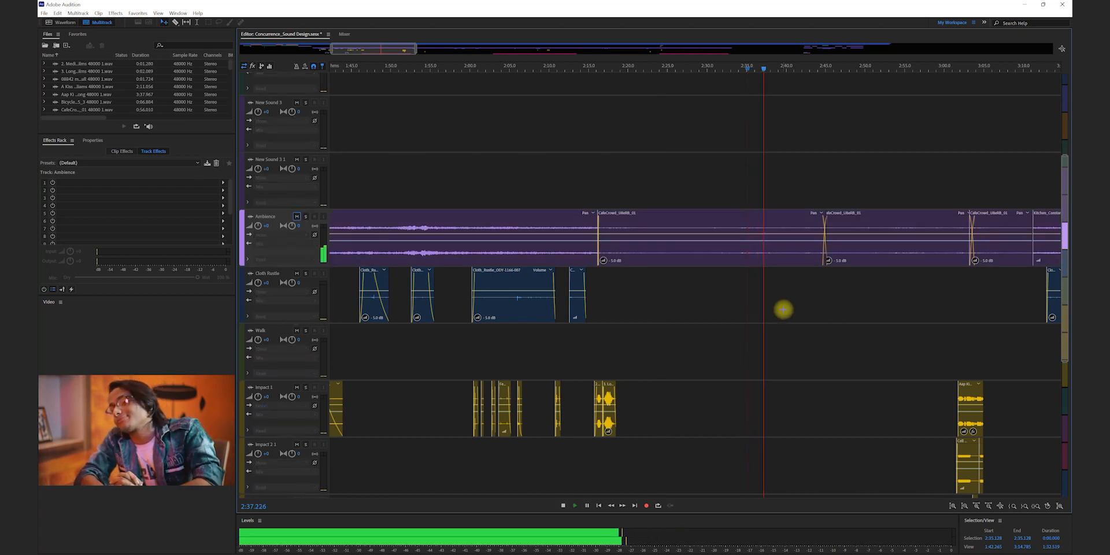
# Play the phone ringtone, vibration and wood-table impact clips on the Impact tracks from 3:01.370.
pyautogui.scroll(-5, 783, 307)
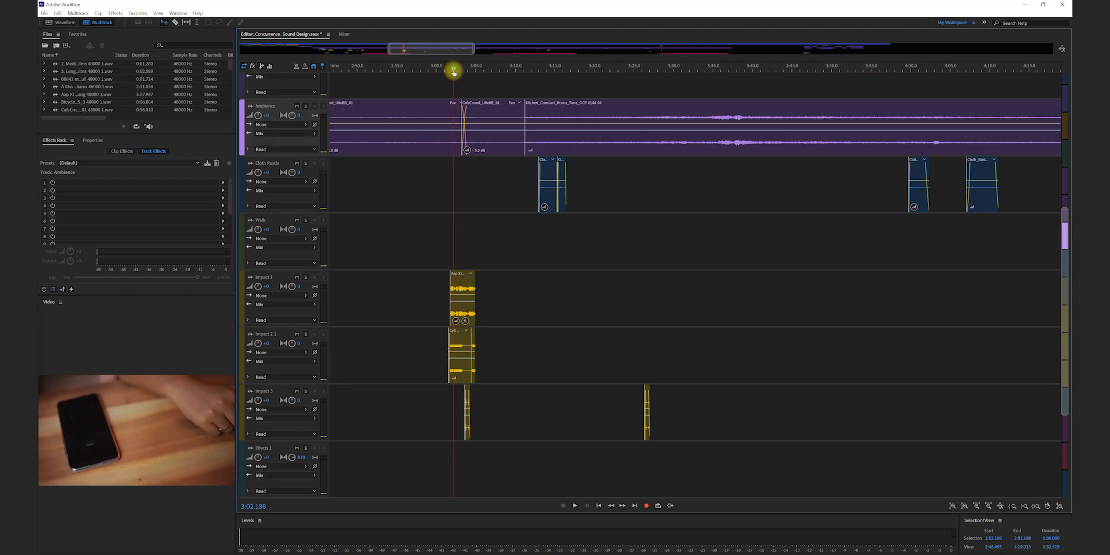
pyautogui.press('=')
pyautogui.press('=')
pyautogui.press('=')
pyautogui.press('=')
pyautogui.press('=')
pyautogui.press('=')
pyautogui.press('=')
pyautogui.press('=')
pyautogui.press('=')
pyautogui.press('=')
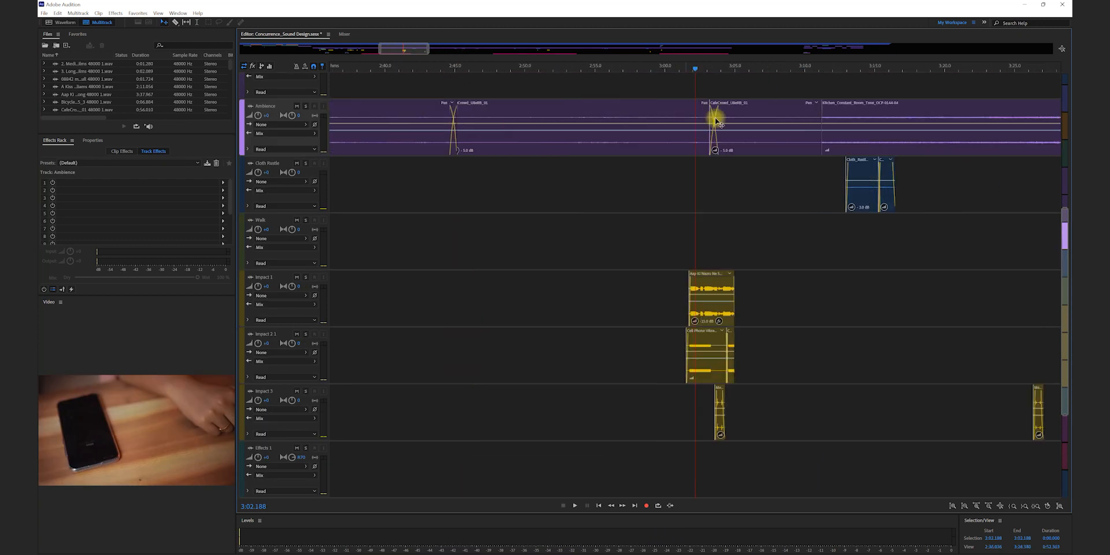
pyautogui.click(585, 65)
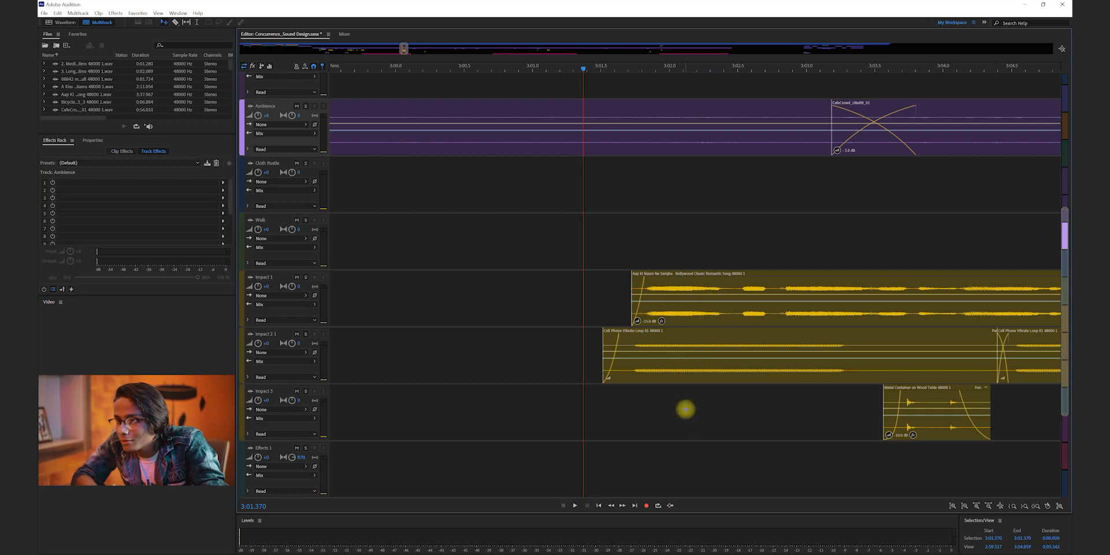
pyautogui.press('space')
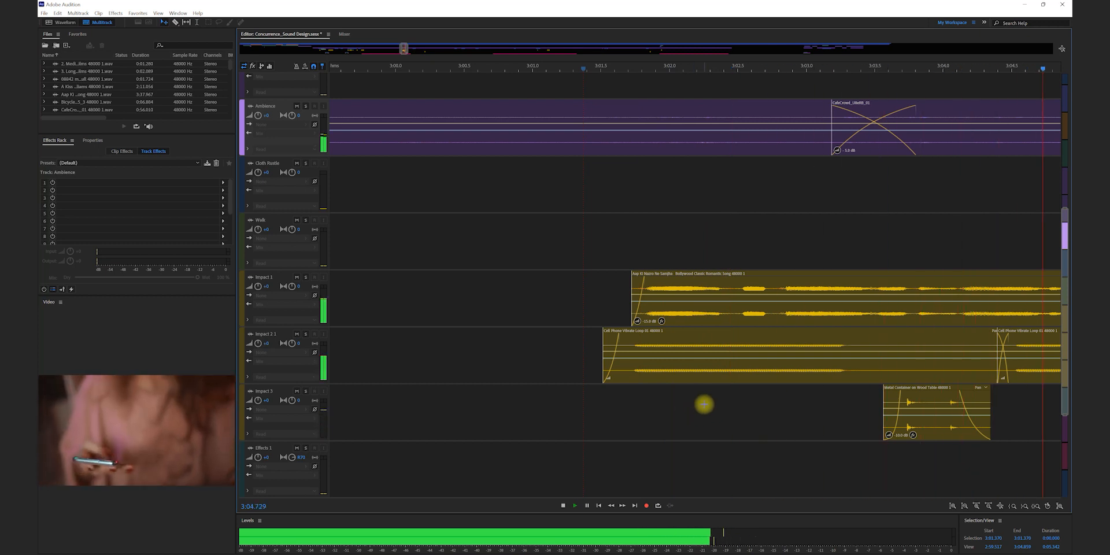
pyautogui.press('space')
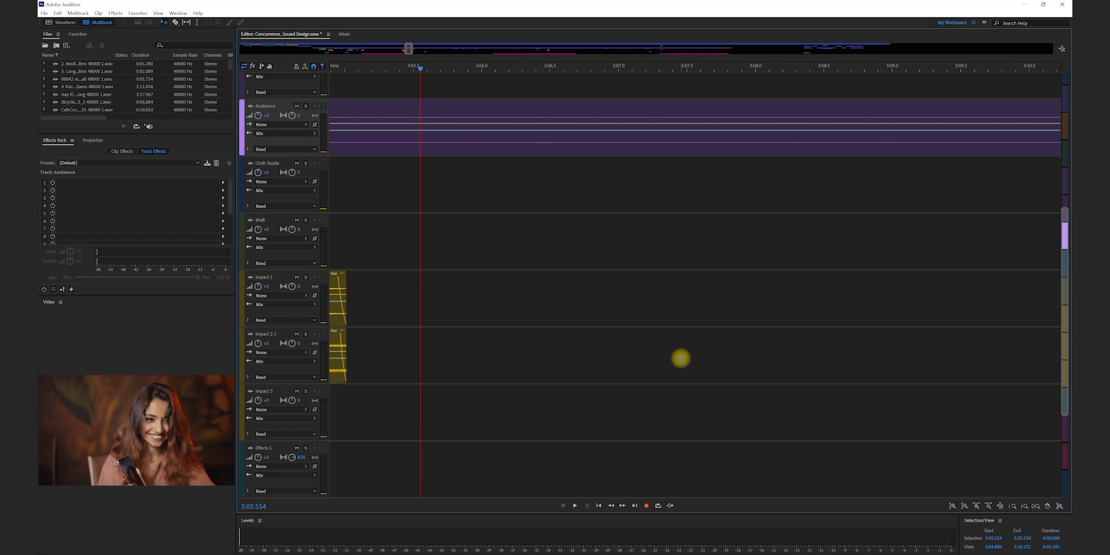
# Play the doorbell and Car Passing clips on the Effects 1 and Effects 2 tracks from 10:27.920.
pyautogui.scroll(-3, 680, 359)
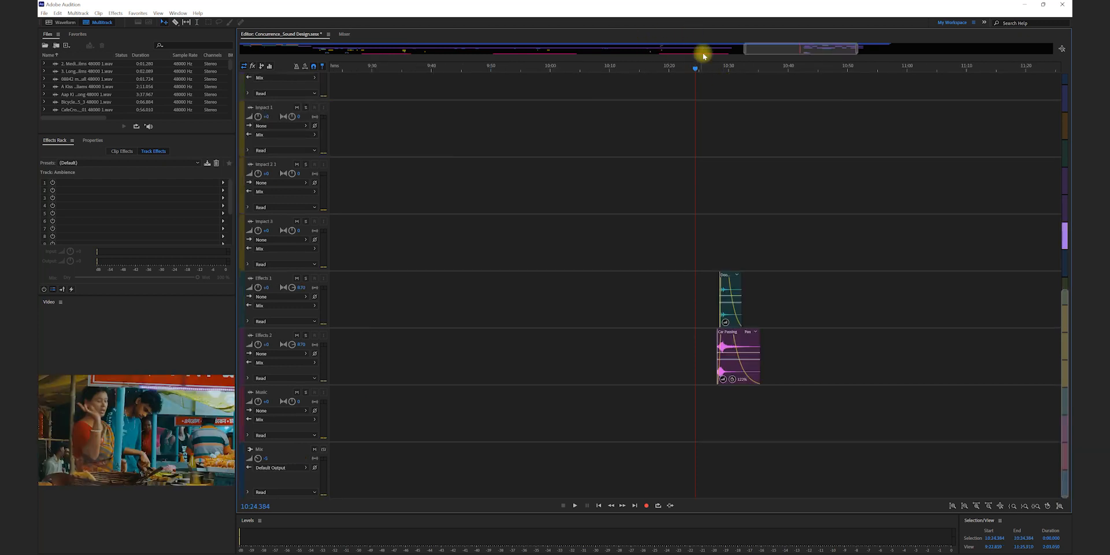
pyautogui.click(716, 69)
pyautogui.scroll(4, 694, 69)
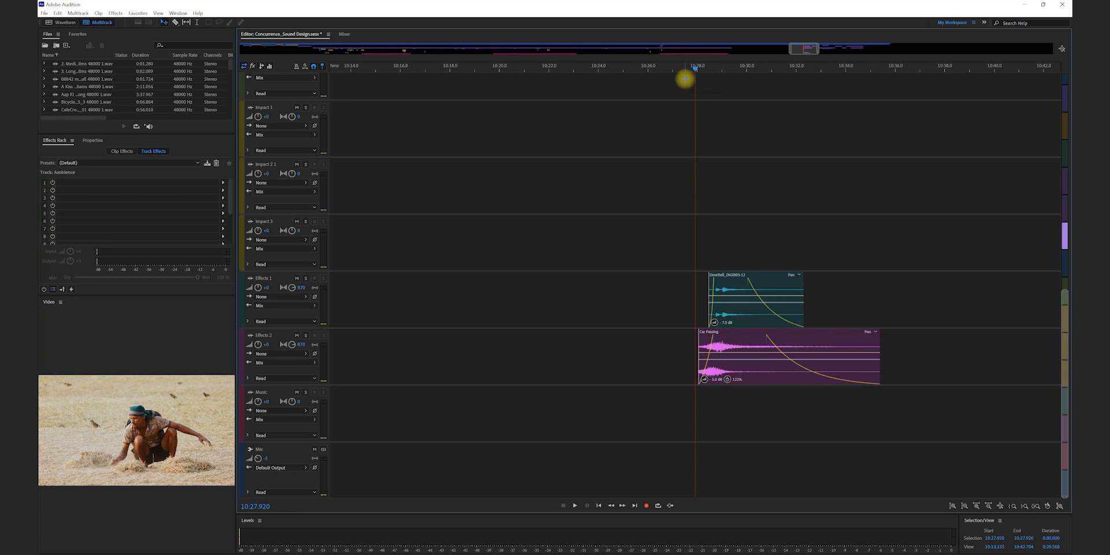
pyautogui.press('space')
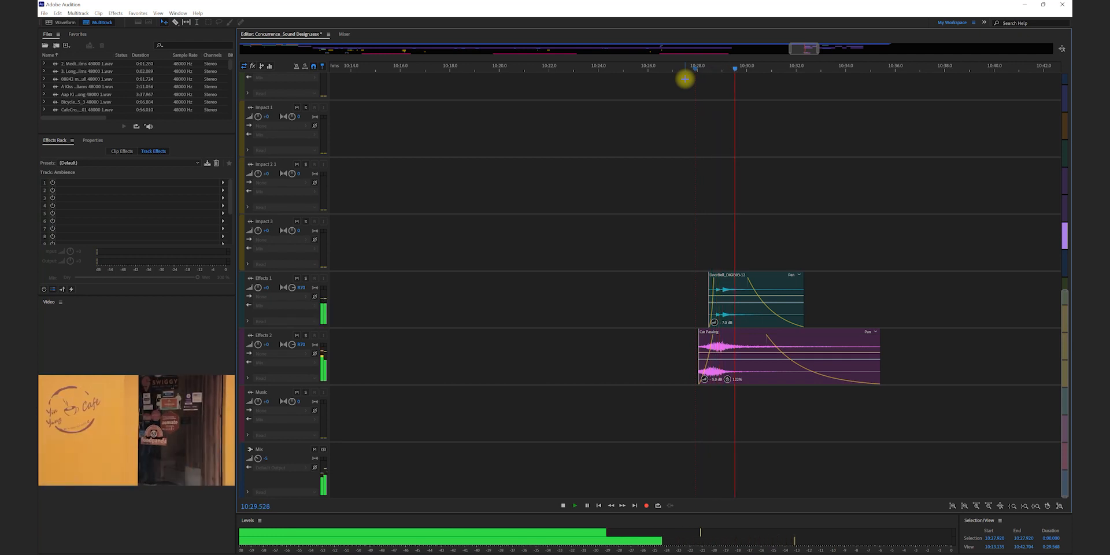
pyautogui.press('space')
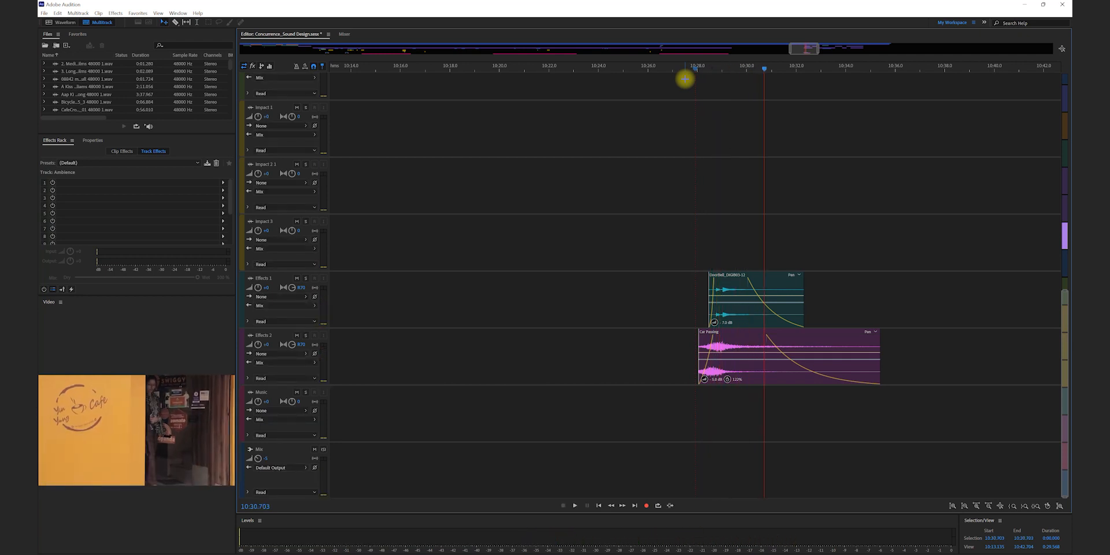